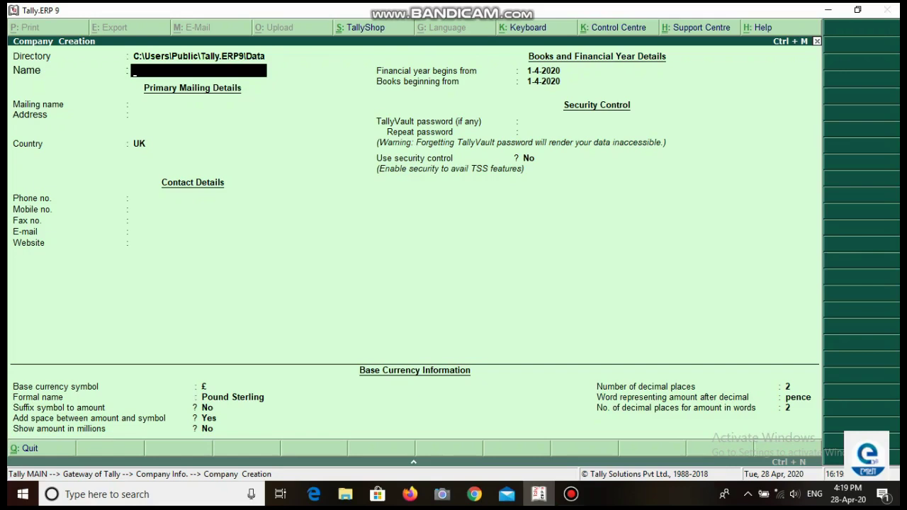
Step: Name the company Jpg Mart and enter its two-line Jalpaiguri street address
type("Jpg Mart")
key("Return")
key("Return")
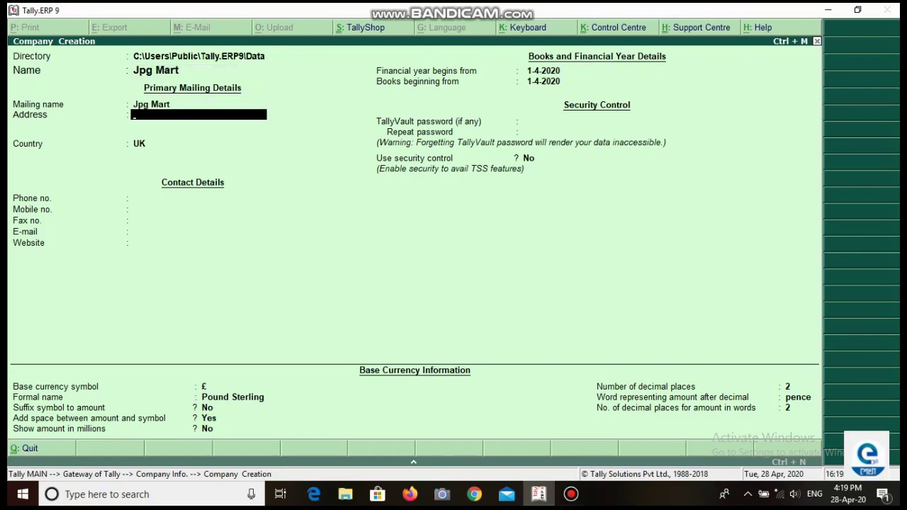
type("D B C Roaj")
key("Return")
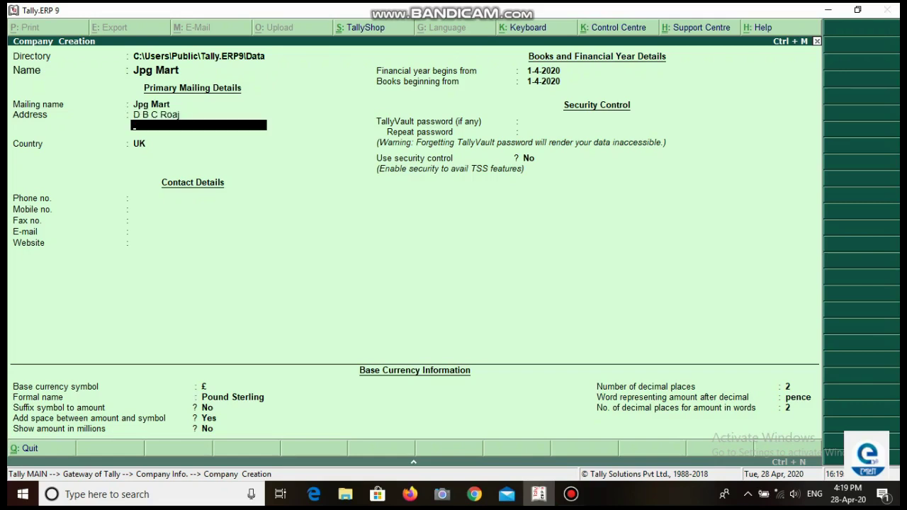
key("BackSpace")
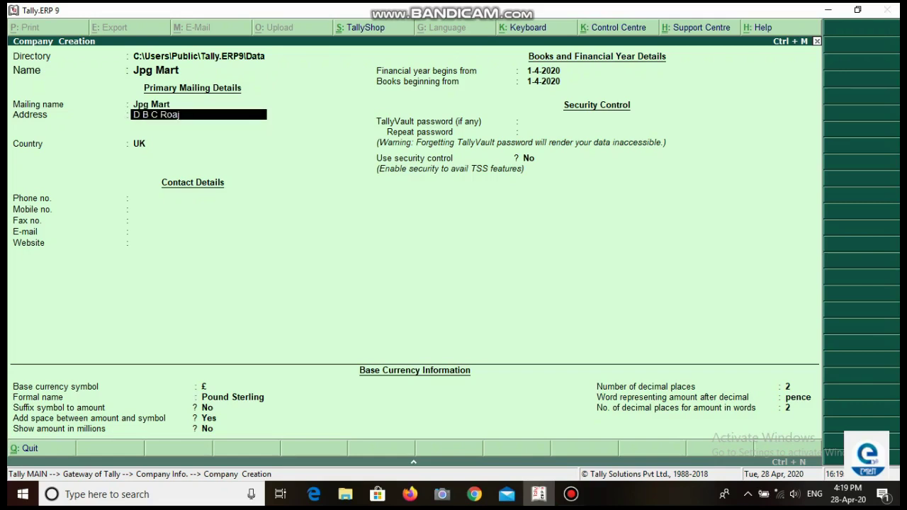
key("BackSpace")
type("d")
key("Return")
type("Jalpaiguri")
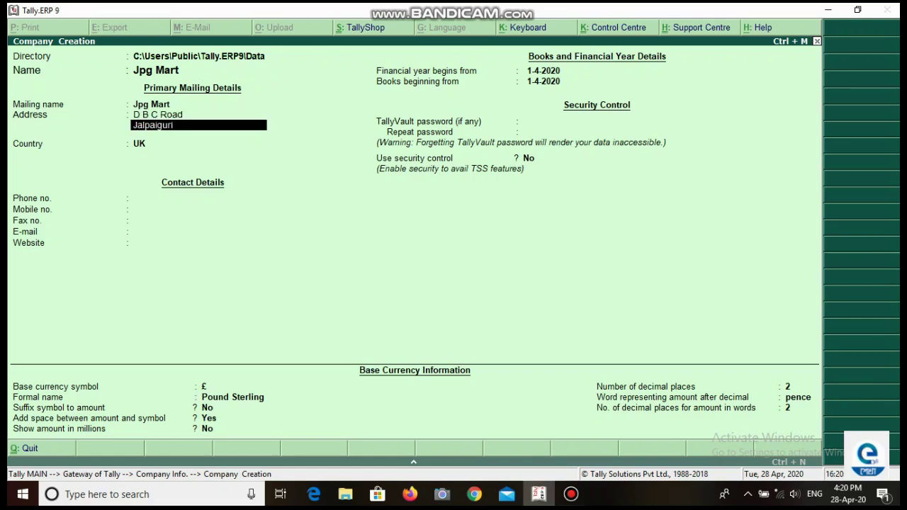
key("Return")
Step: Set country India, state West Bengal and the pincode, then save the company
key("Return")
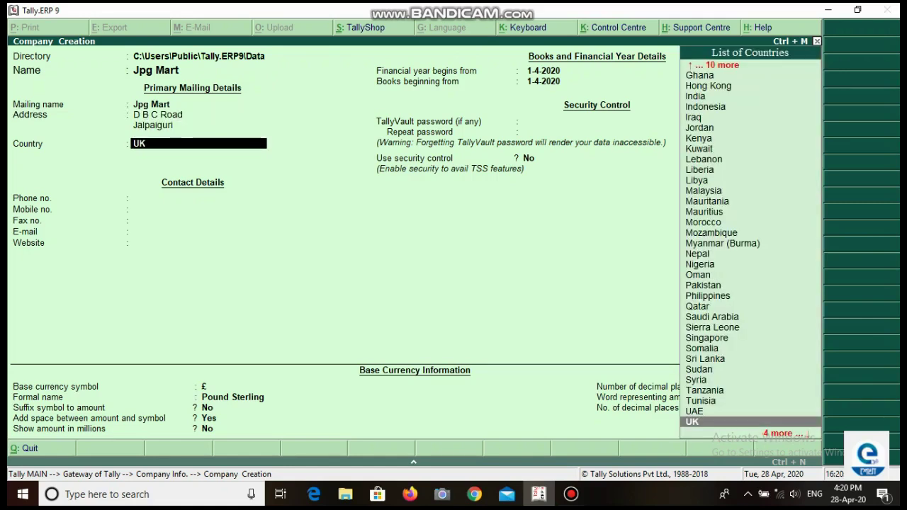
type("In")
key("Return")
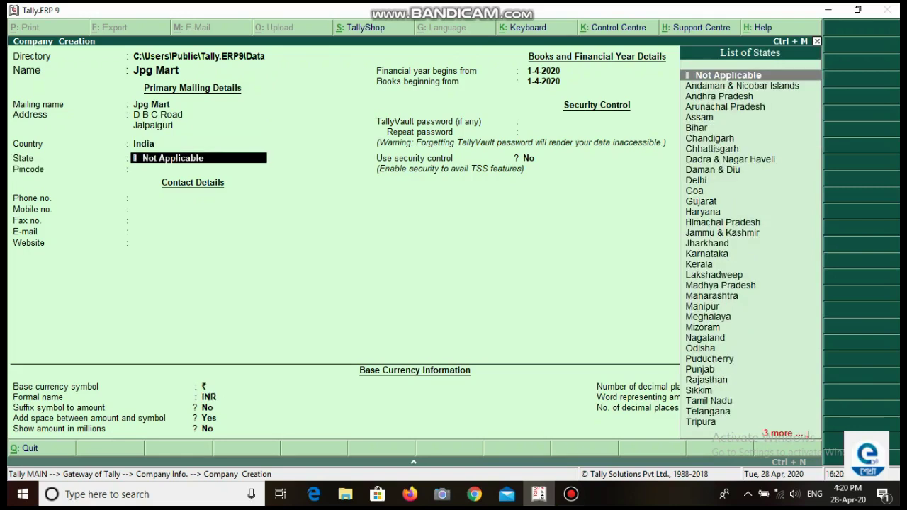
type("w")
key("Return")
type("735101")
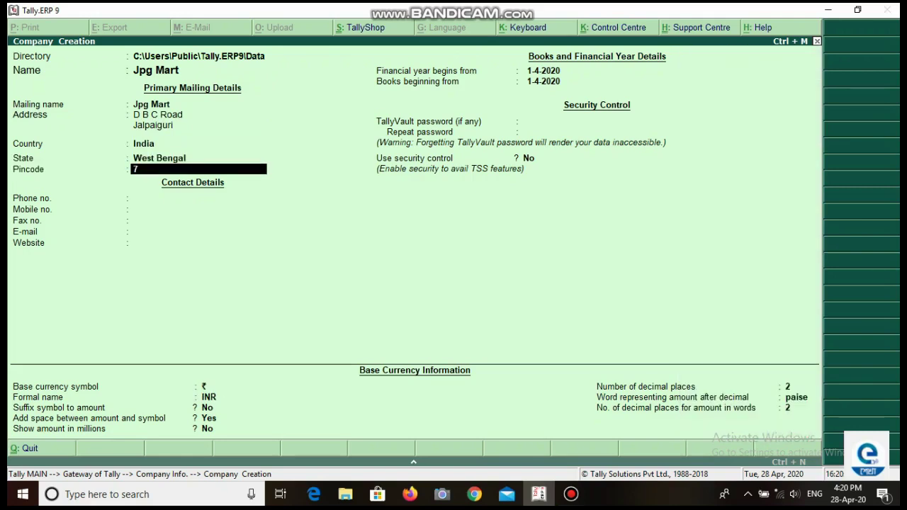
key("Return")
key("Return")
key("Return")
key("Return")
key("Return")
key("Return")
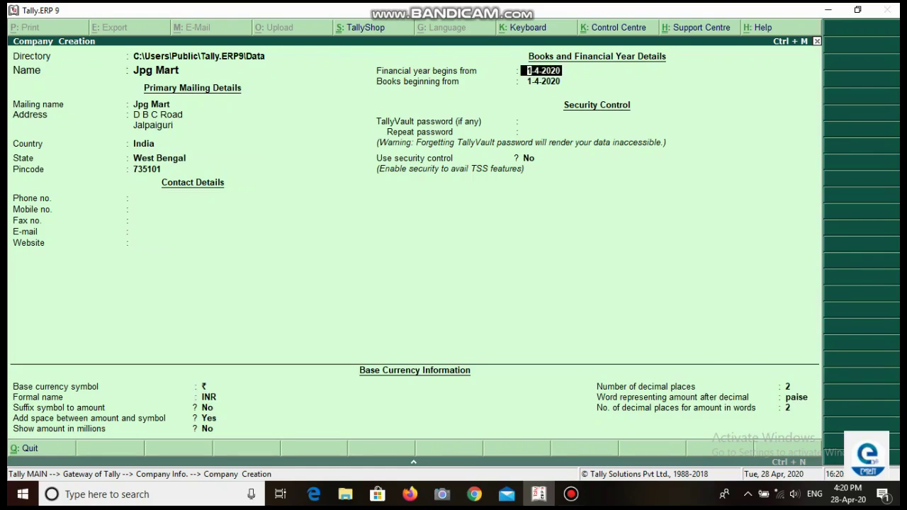
key("ctrl+a")
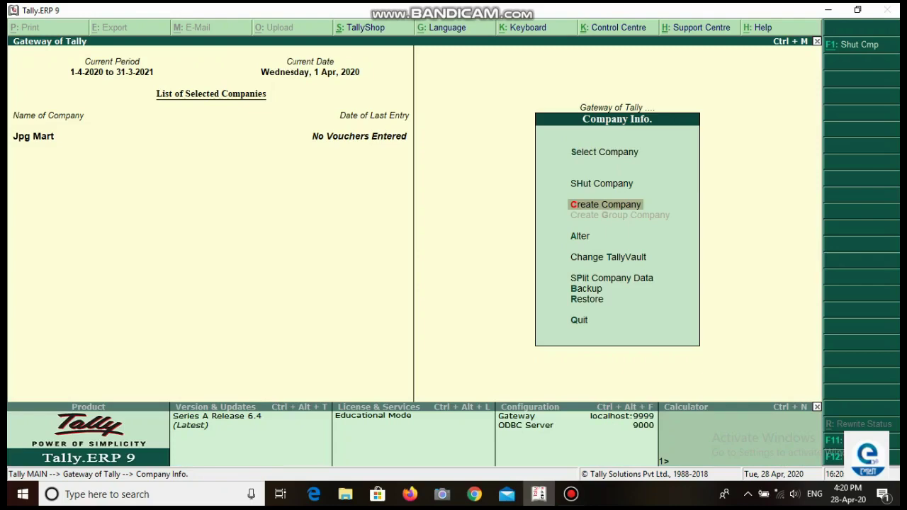
Step: Set Maintain accounts only and Maintain payroll to Yes in Jpg Mart's accounting features
key("F11")
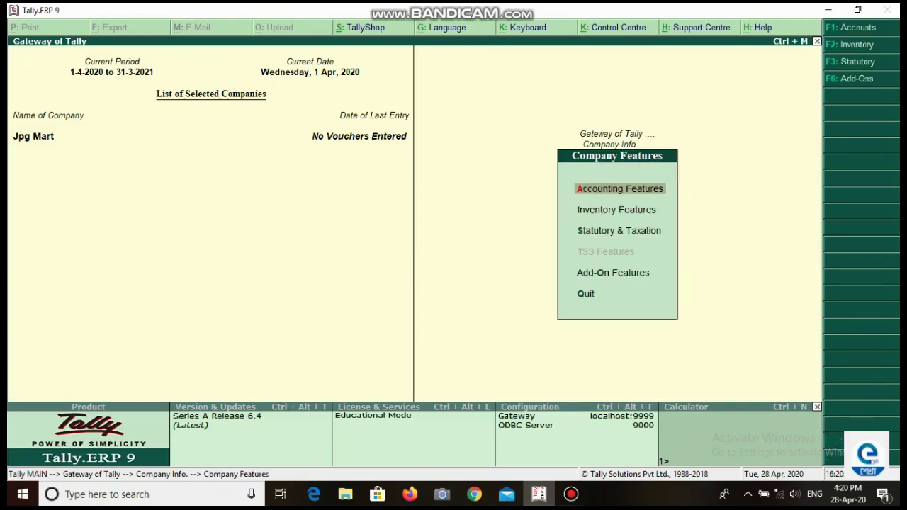
key("Return")
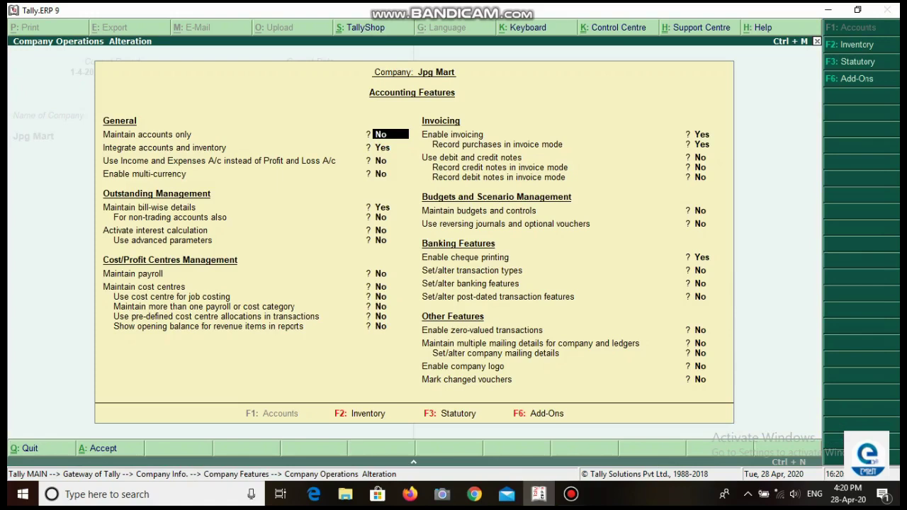
type("y")
key("Return")
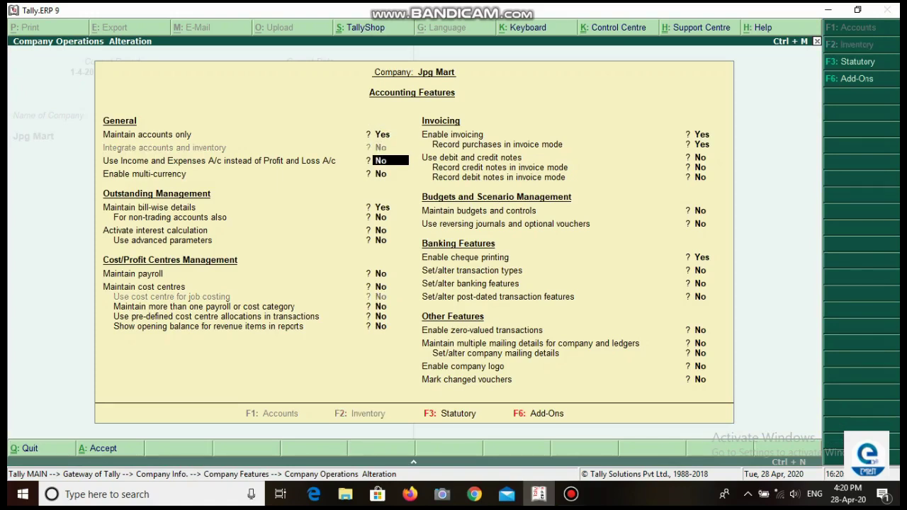
key("Return")
key("Return")
key("Return")
key("Return")
key("Return")
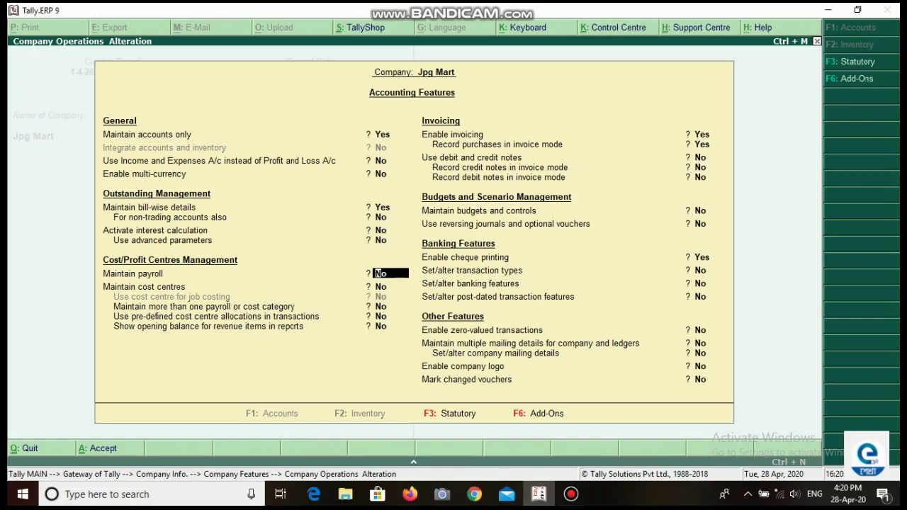
type("y")
key("Return")
key("Return")
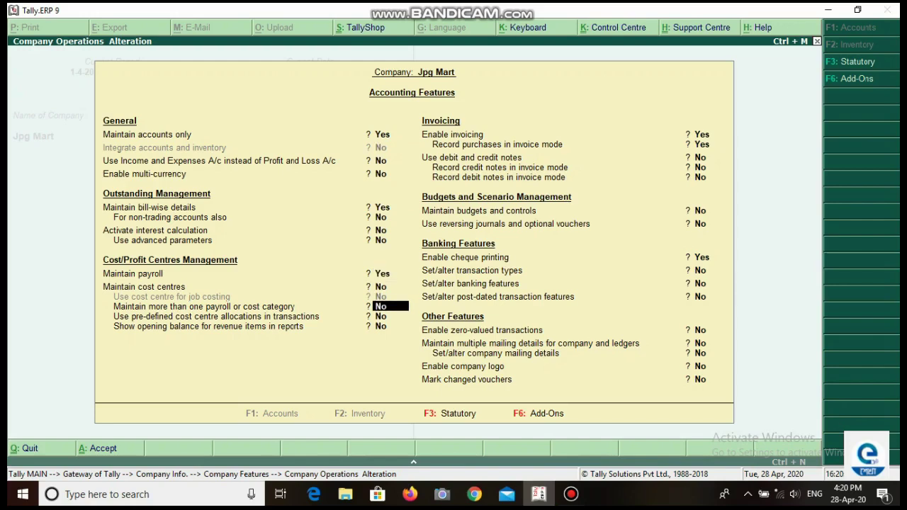
key("ctrl+a")
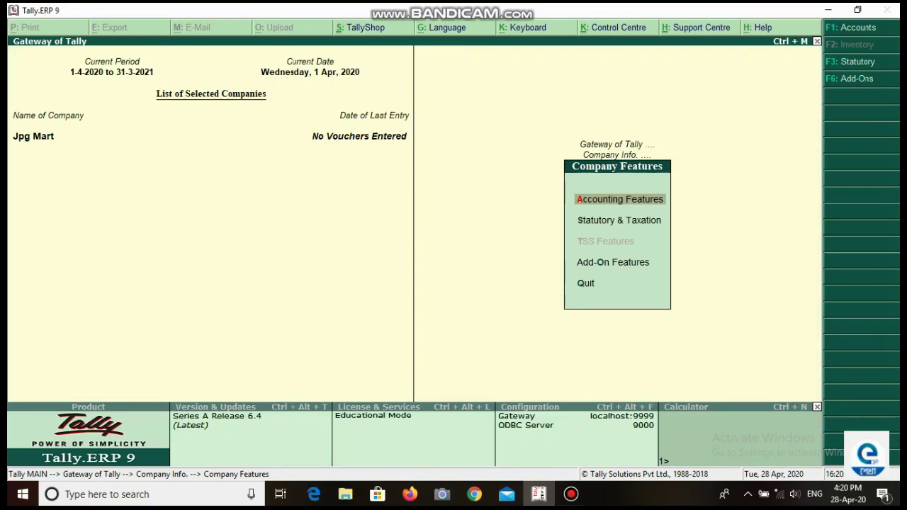
Step: Go from the Gateway of Tally into the Payroll Info. menu
key("Escape")
key("Escape")
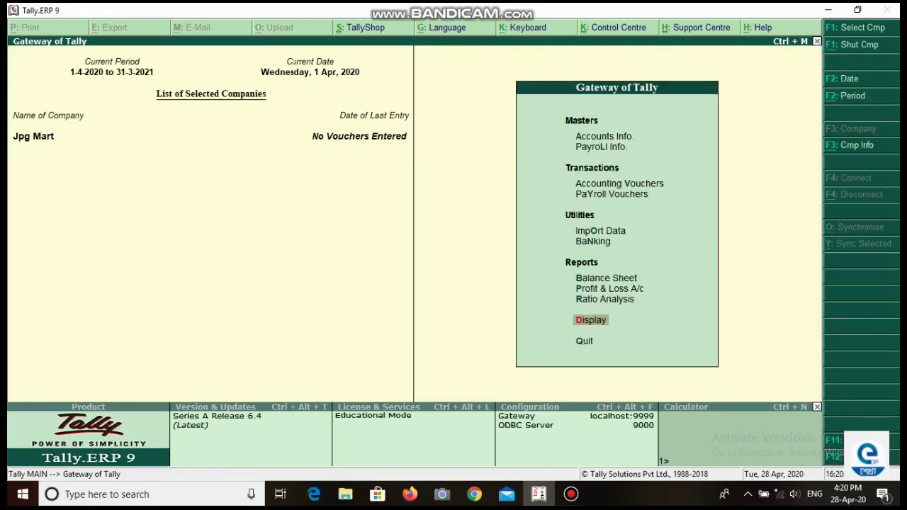
key("Up")
key("Up")
key("Up")
key("Up")
key("Up")
key("Up")
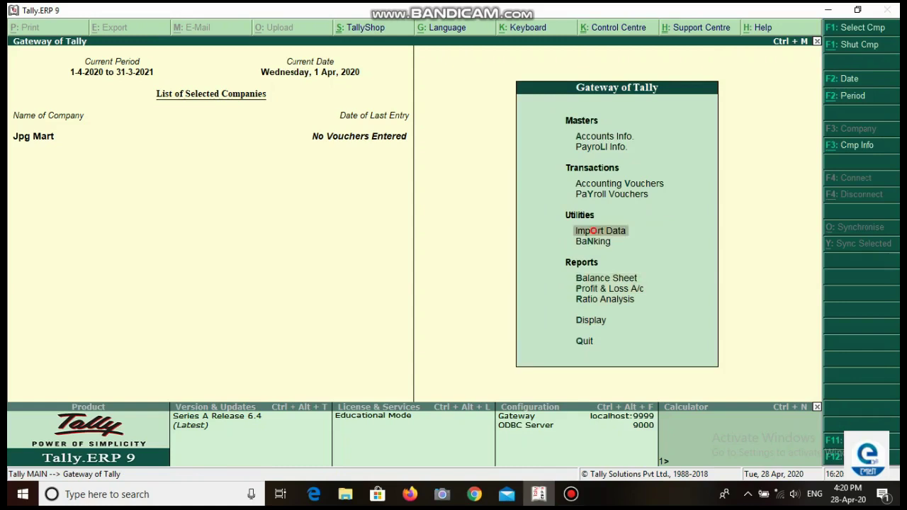
key("Up")
key("Down")
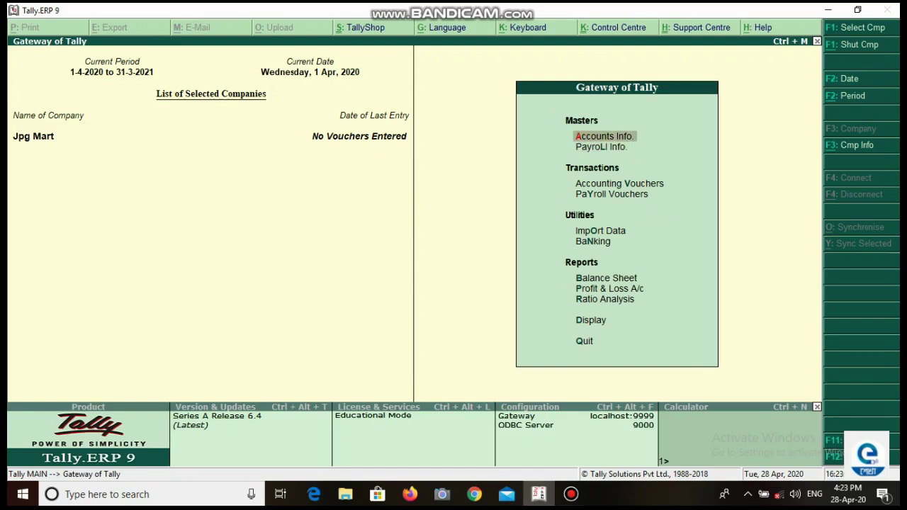
key("Down")
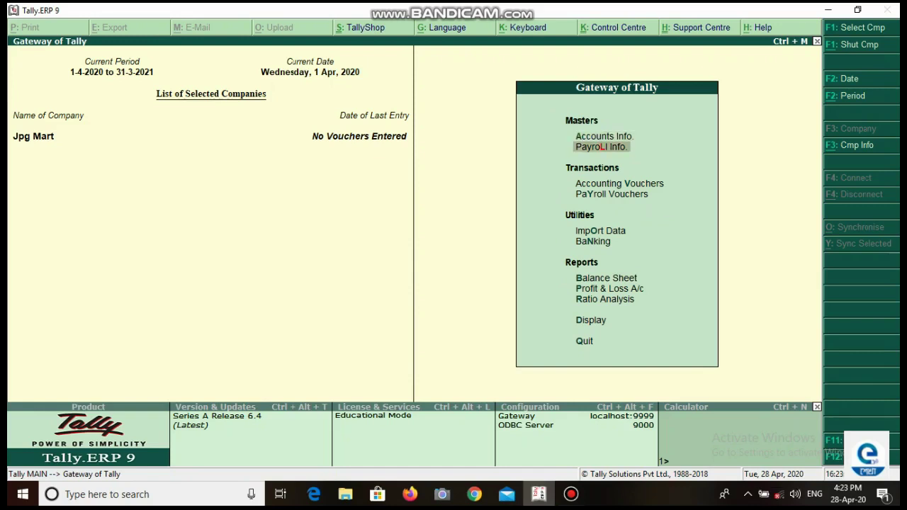
key("Return")
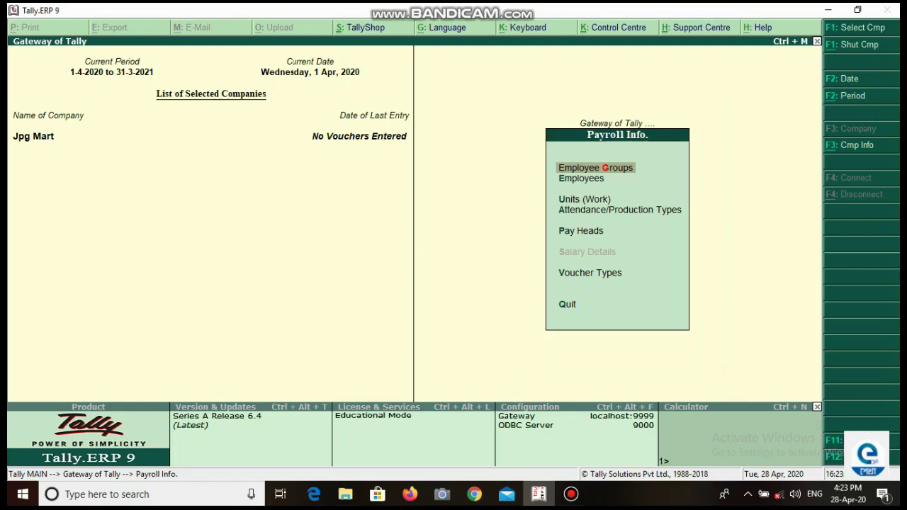
Step: Create the employee group Accountant under Primary and return to Payroll Info
key("Return")
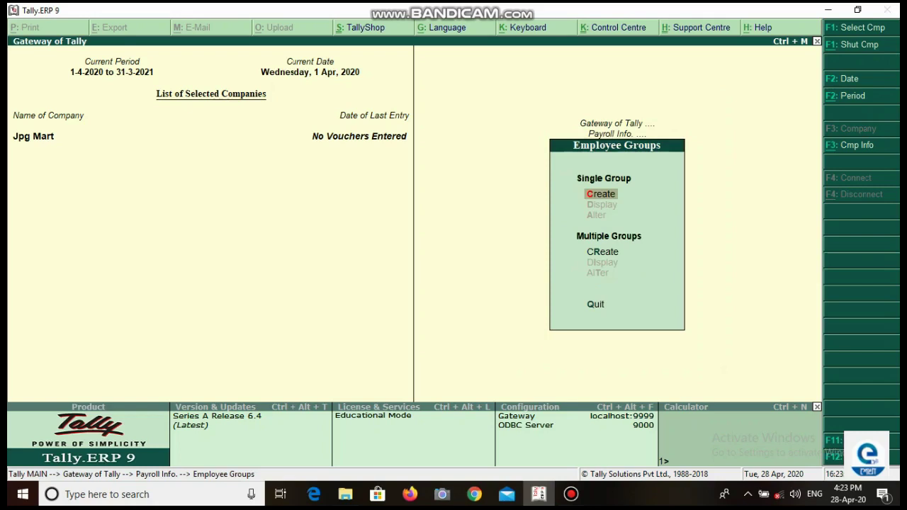
key("Return")
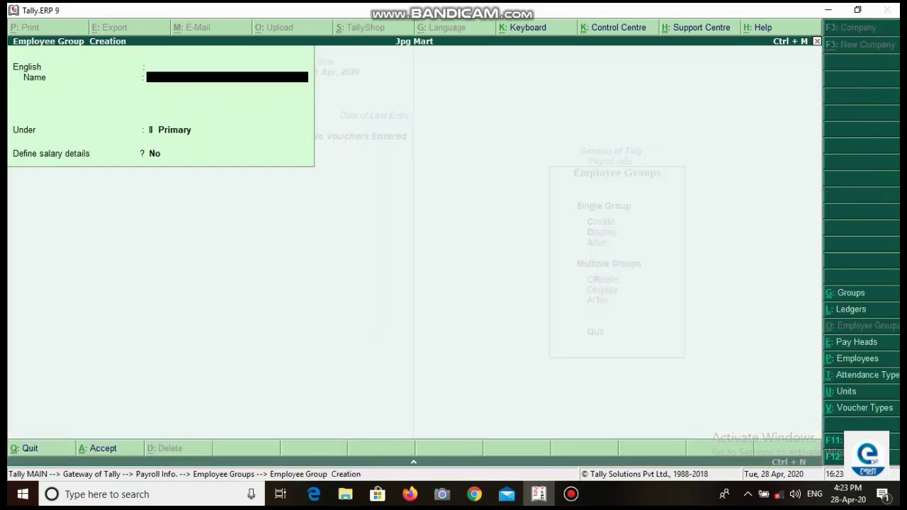
type("Accountant")
key("Return")
key("Return")
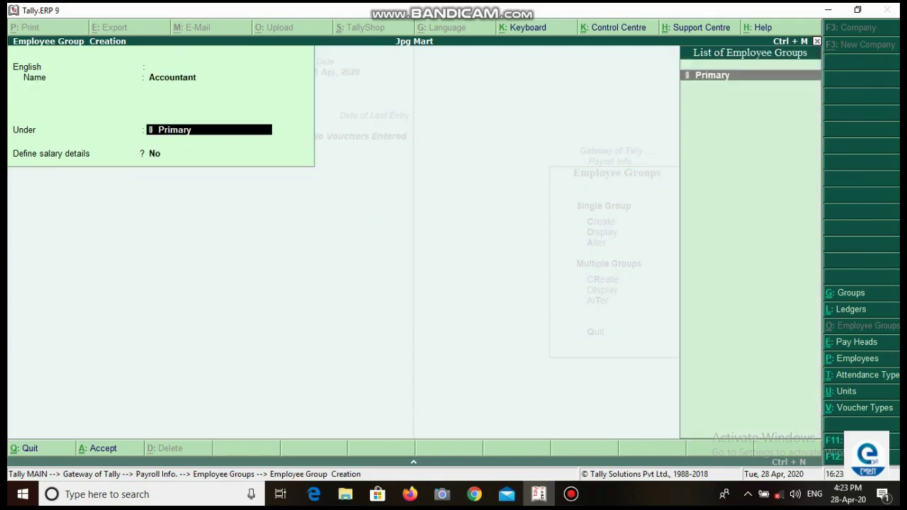
key("Return")
key("Return")
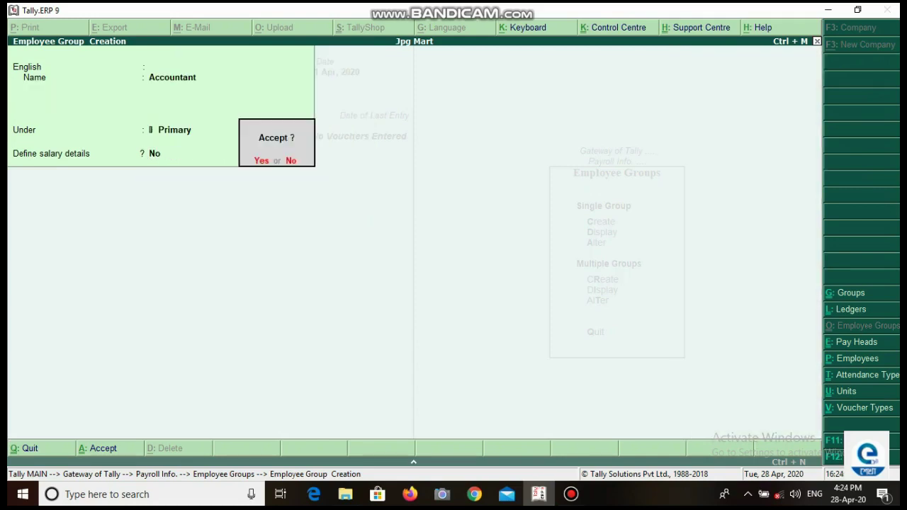
key("Return")
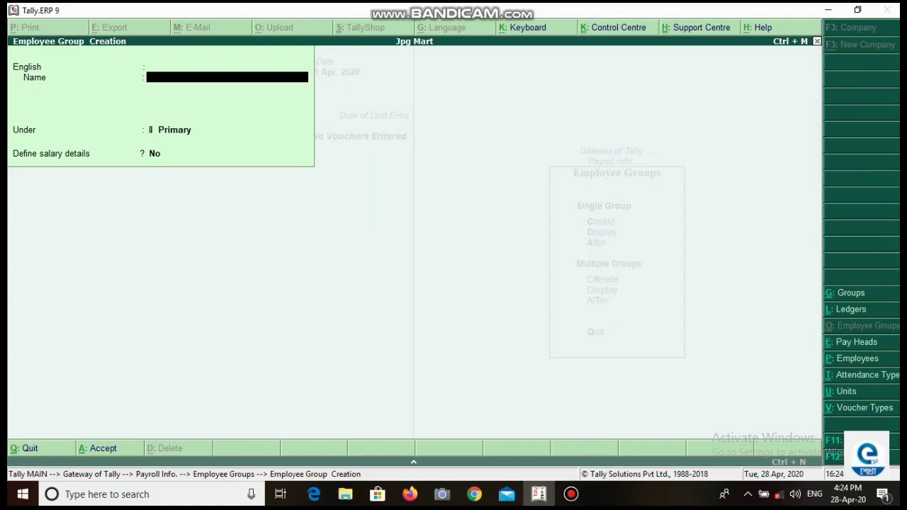
key("Escape")
key("Return")
key("Escape")
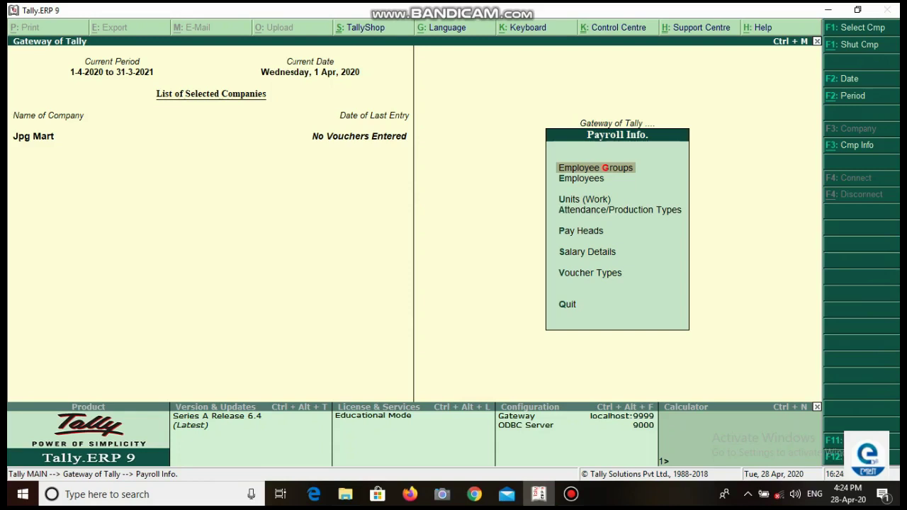
Step: Start a new employee record and enter the employee's full name
key("Down")
key("Return")
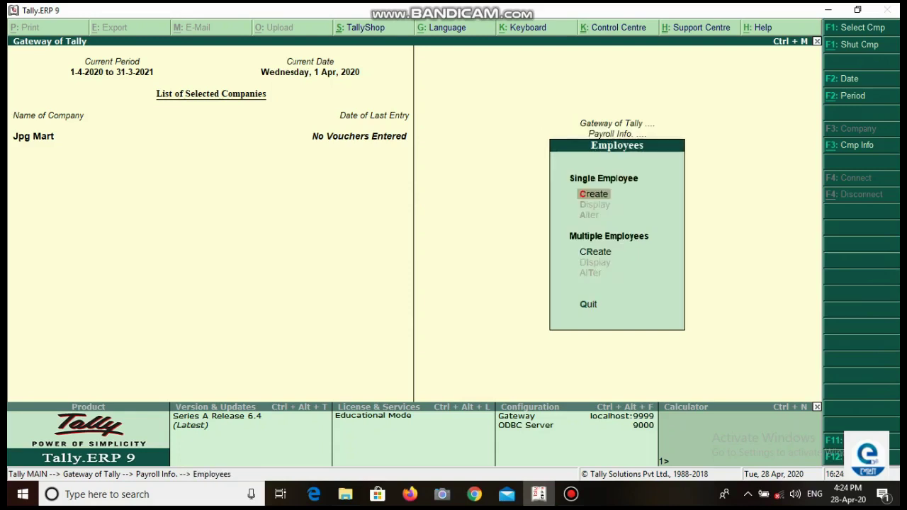
key("Return")
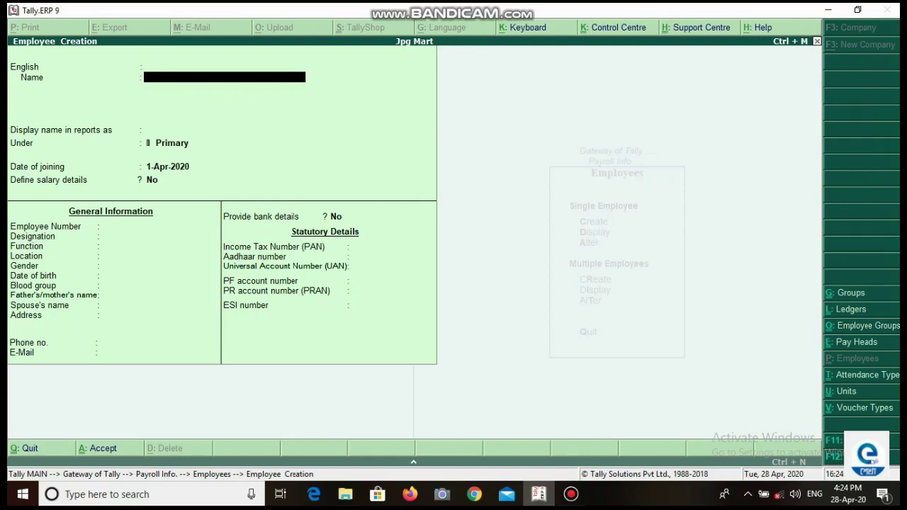
type("Mr S Monda")
key("Return")
key("Return")
key("Return")
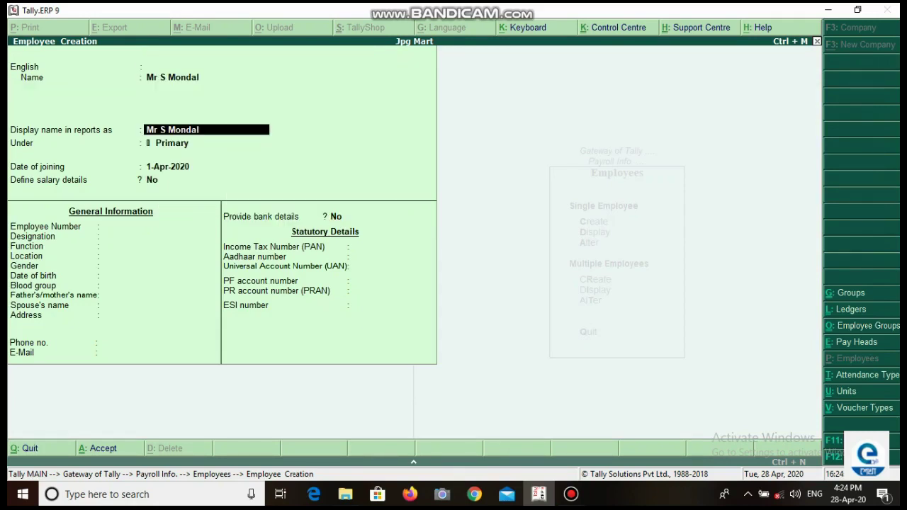
Step: Put the employee under Accountant, joined 1-Mar-2009, with salary details left at No
key("Return")
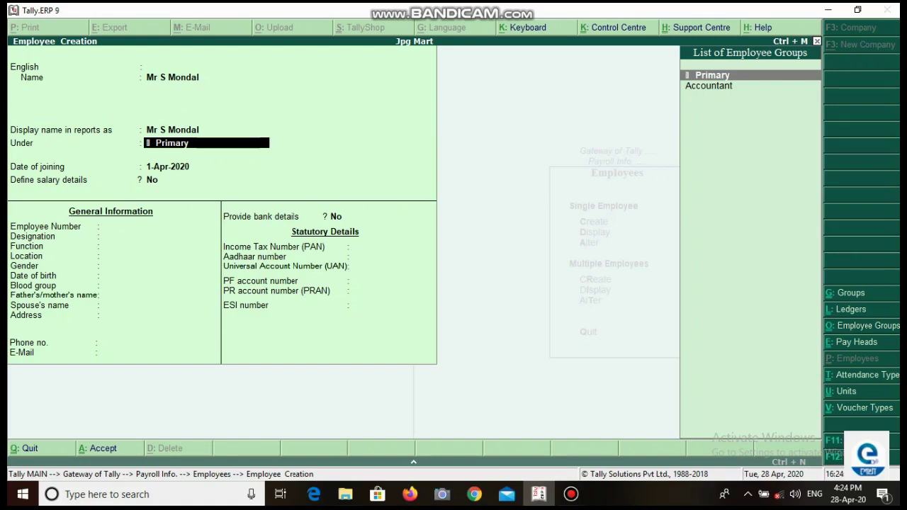
key("Down")
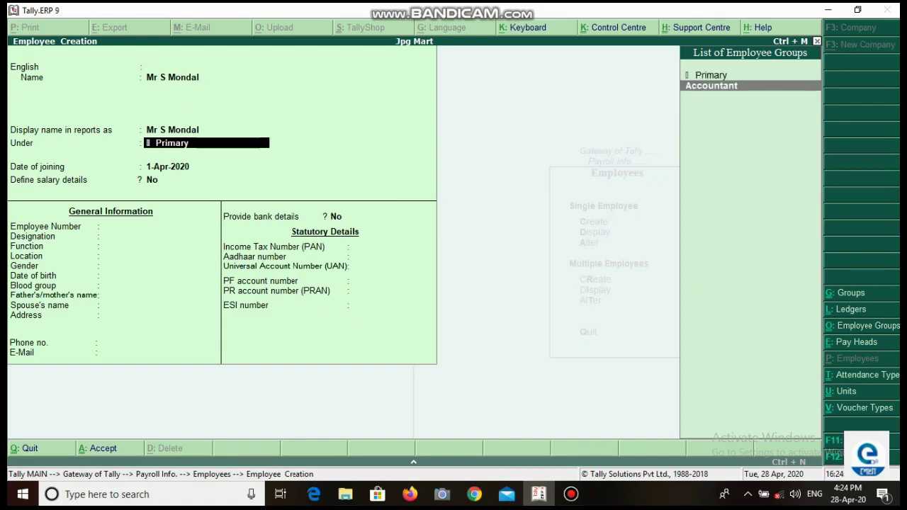
key("Return")
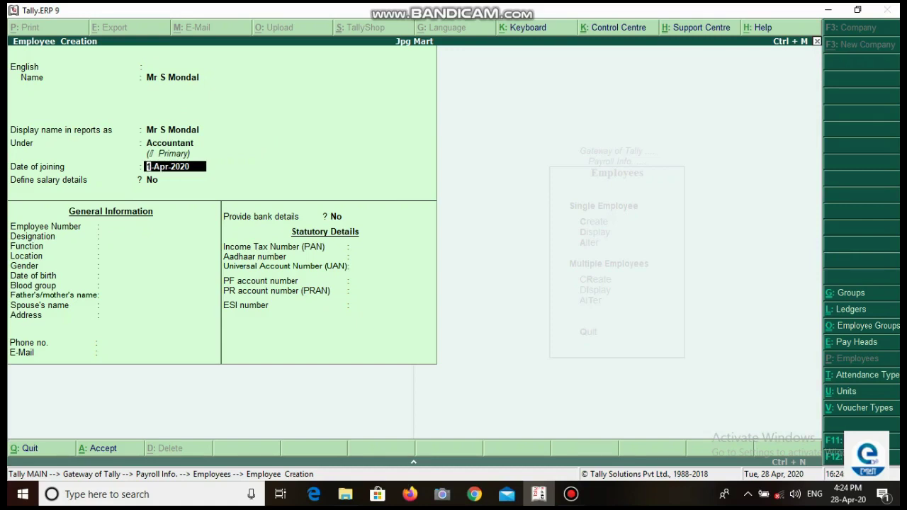
type("1/3/09")
key("Return")
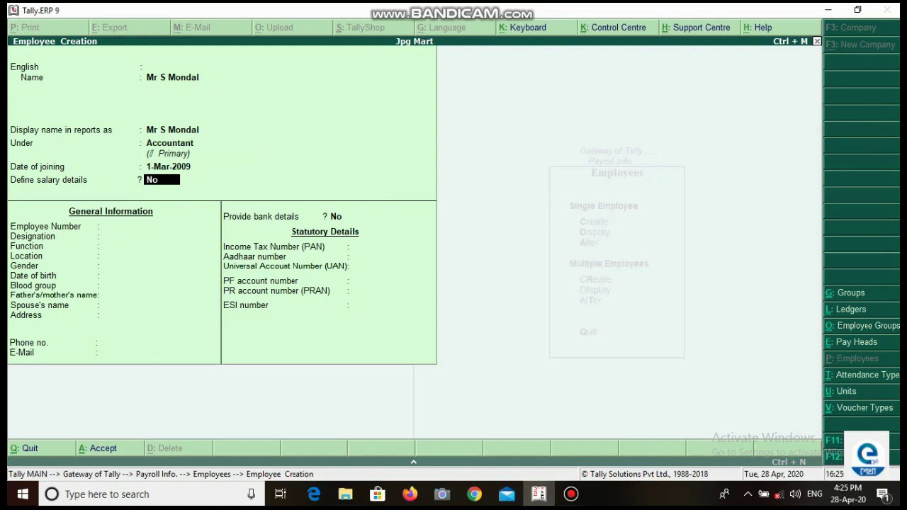
key("Return")
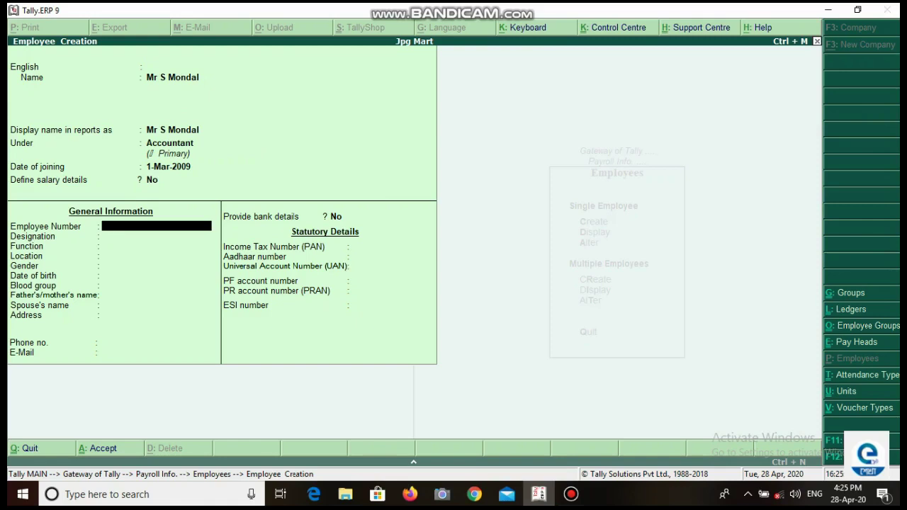
Step: Enter the employee number, gender Male and blood group O Positive
type("DGP-A001")
key("Return")
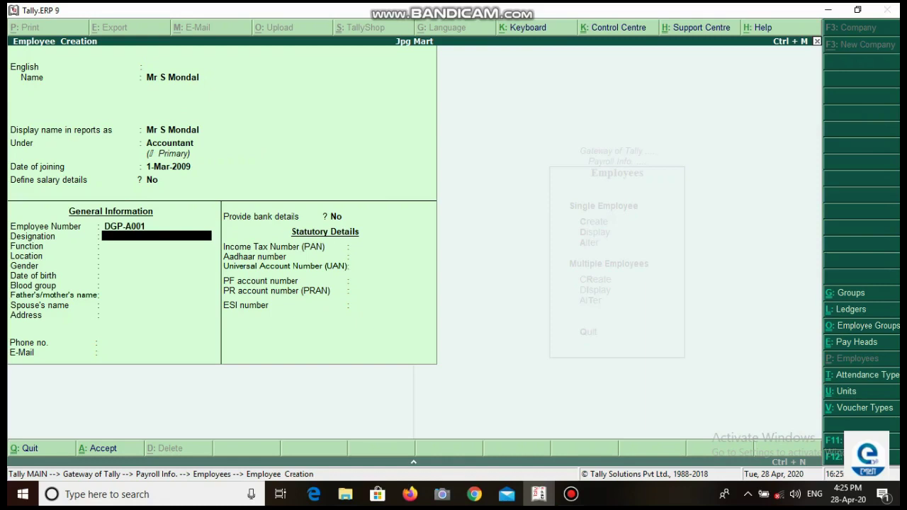
key("Return")
key("Return")
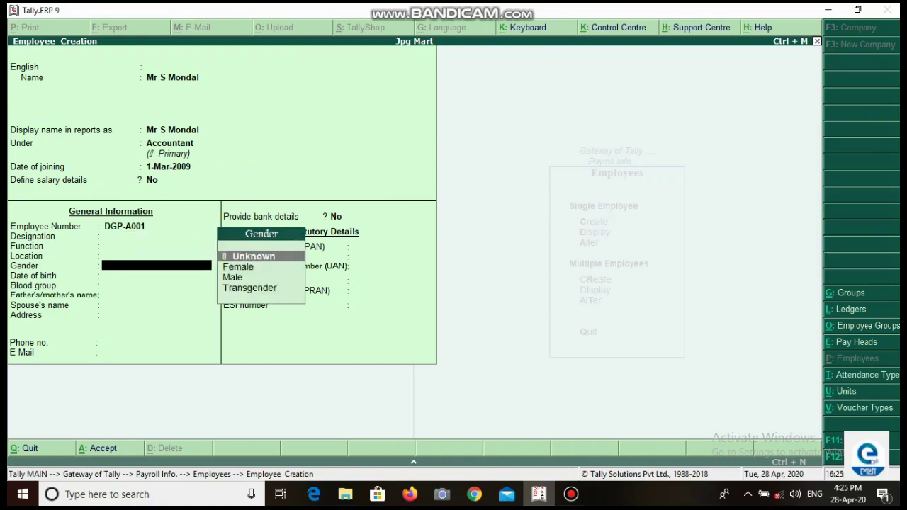
key("Down")
key("Down")
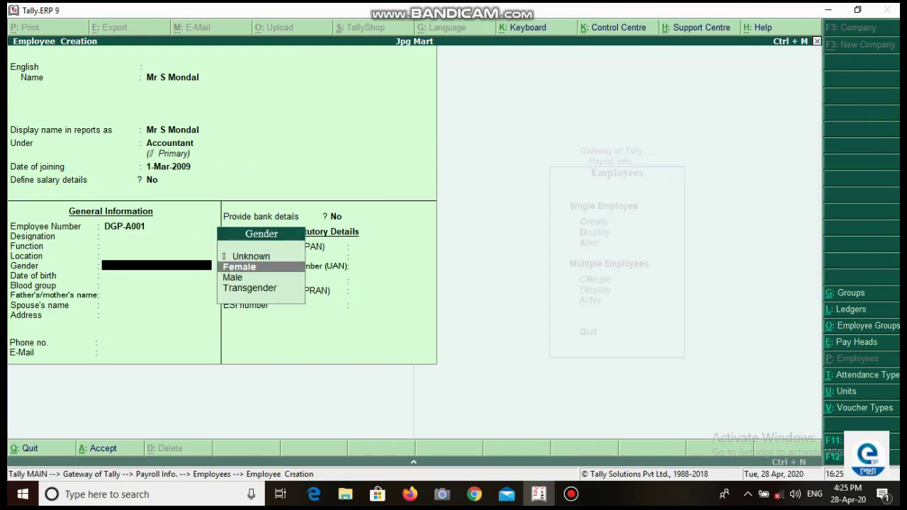
key("Return")
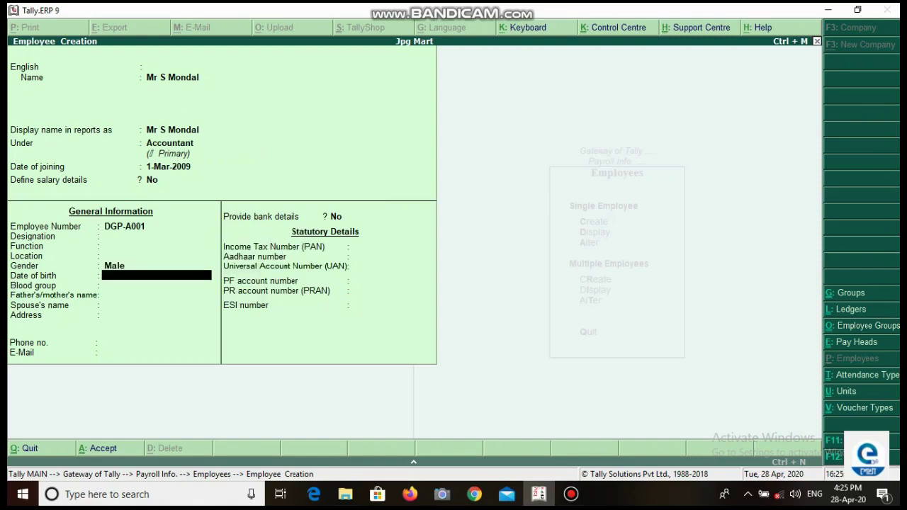
key("Return")
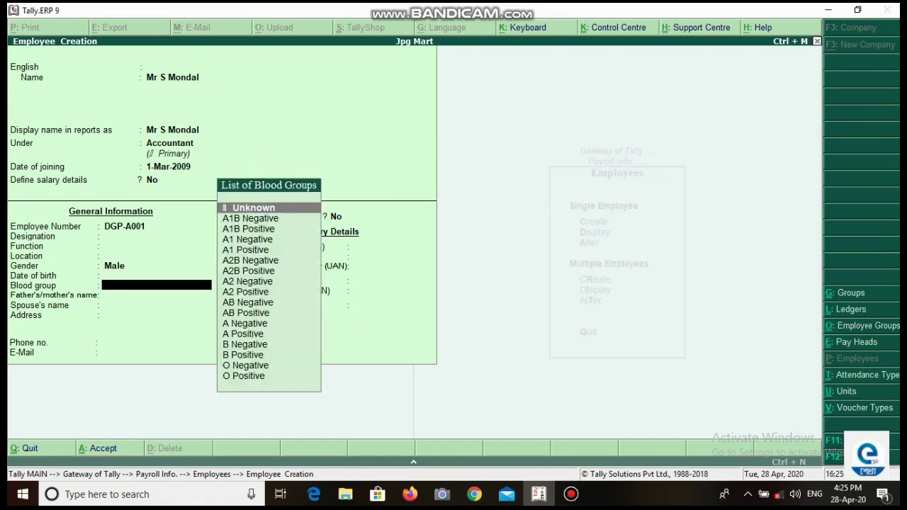
key("Down")
key("Down")
key("Down")
key("Down")
key("Down")
key("Down")
key("Down")
key("Down")
key("Down")
key("Down")
key("Down")
key("Down")
key("Down")
key("Down")
key("Down")
key("Down")
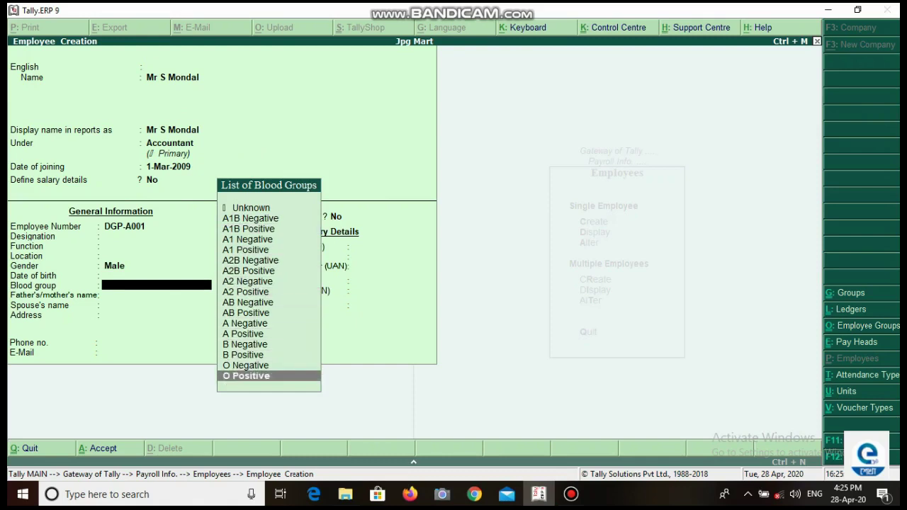
key("Return")
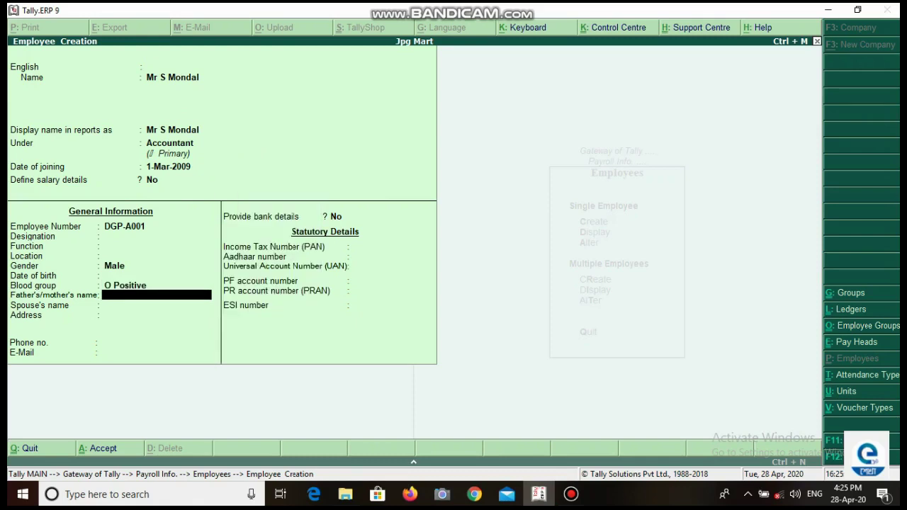
Step: Set Provide bank details to Yes to reach the Bank Details screen
key("Return")
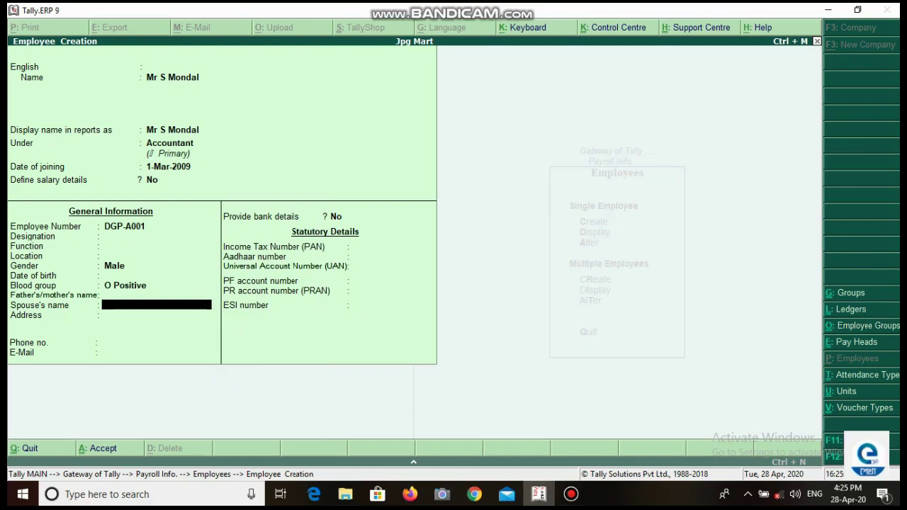
key("Return")
key("Return")
key("Return")
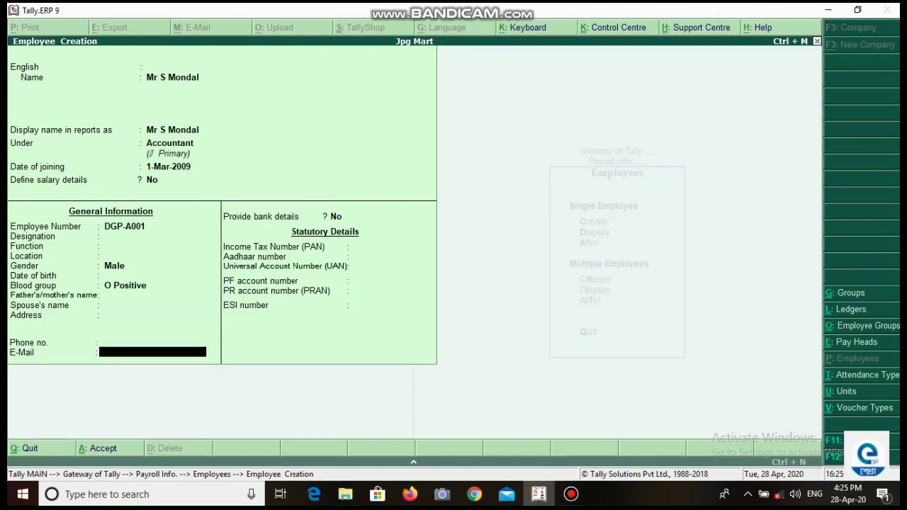
key("Return")
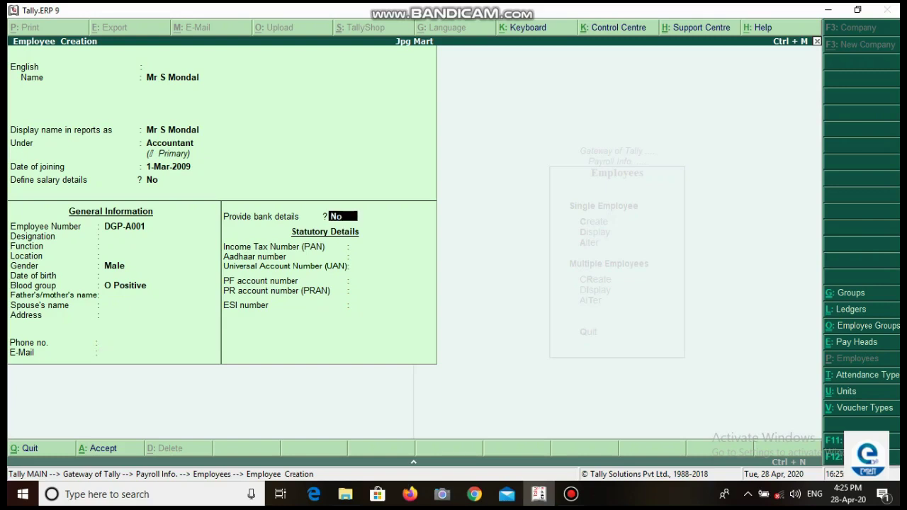
type("y")
key("Return")
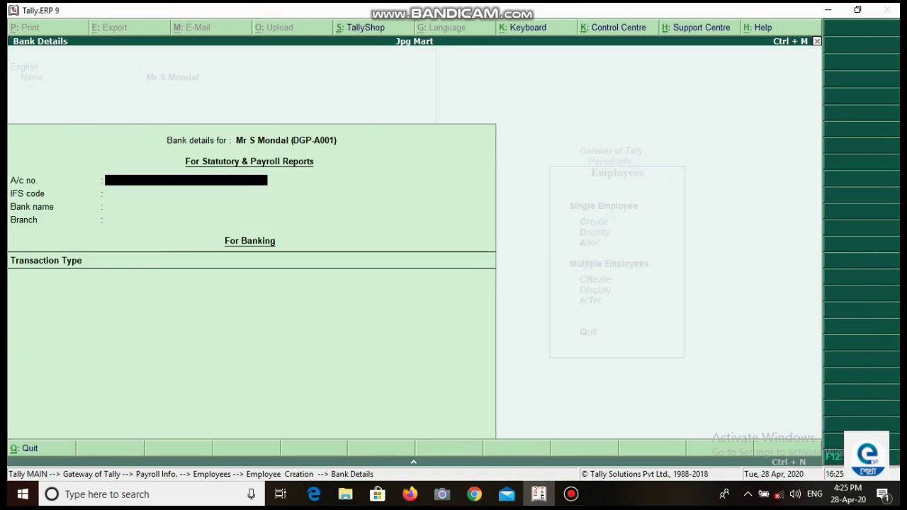
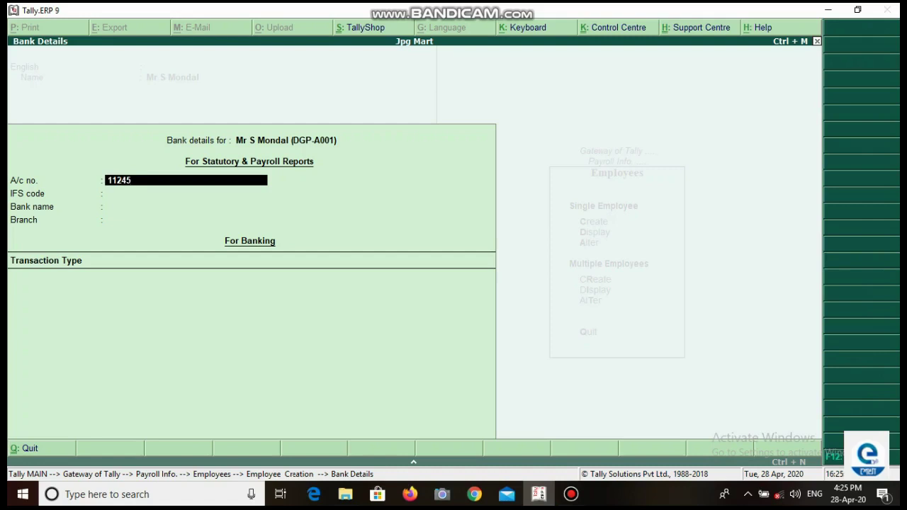
Step: Record the bank account number, bank name UBI and branch Jalpaiguri Branch
key("Return")
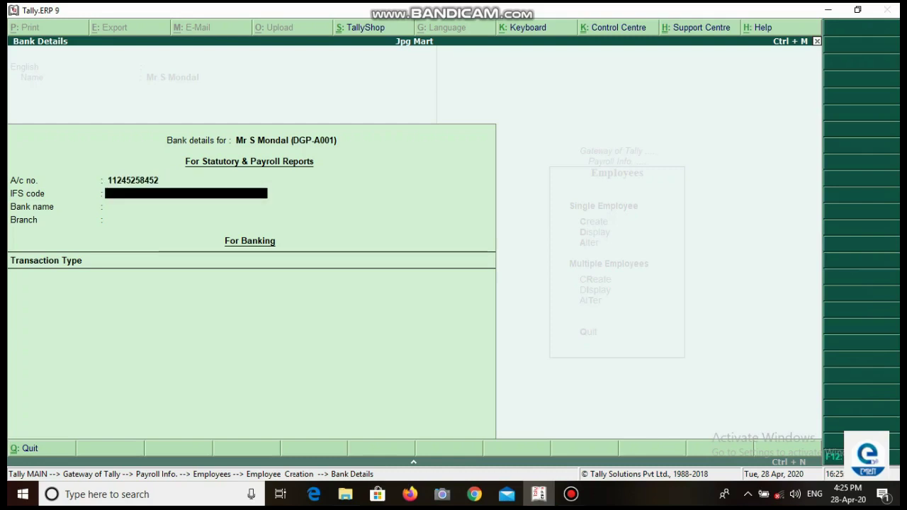
key("Return")
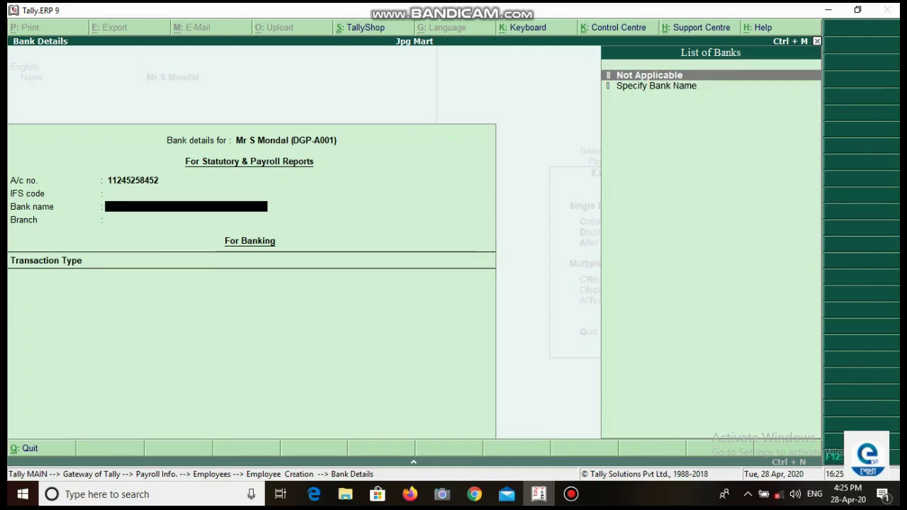
key("Down")
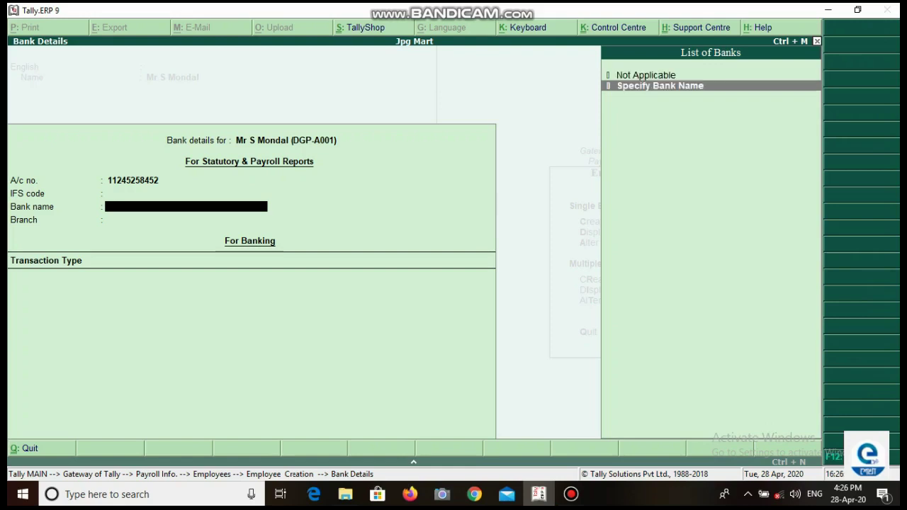
key("Return")
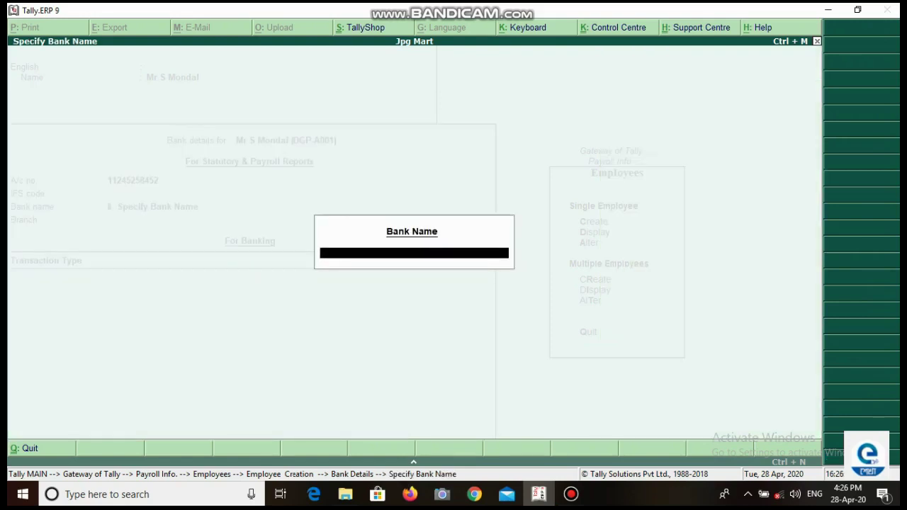
type("UBI")
key("Return")
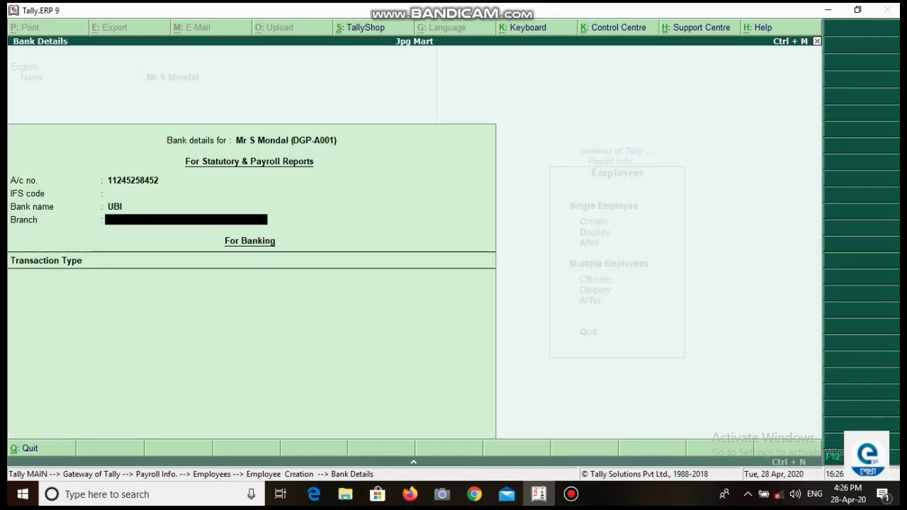
type("Jalpaigurti")
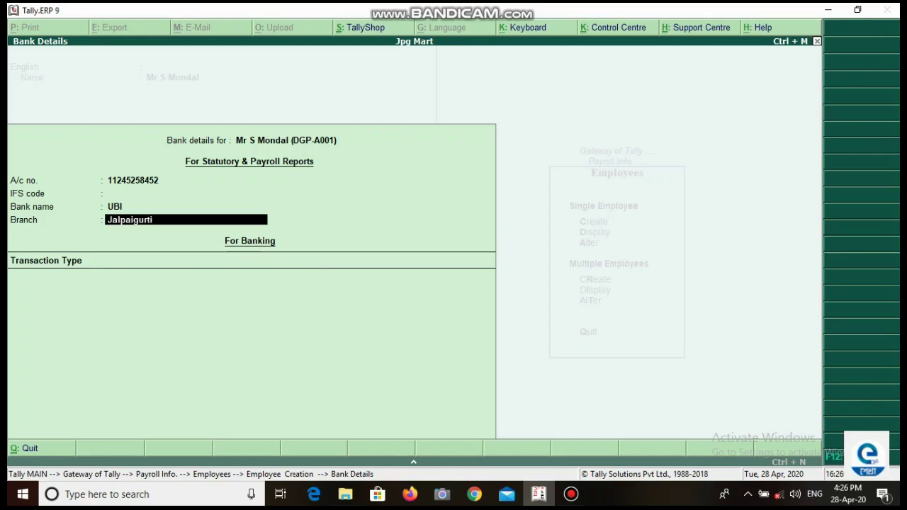
key("BackSpace")
key("BackSpace")
type("i Branch")
key("Return")
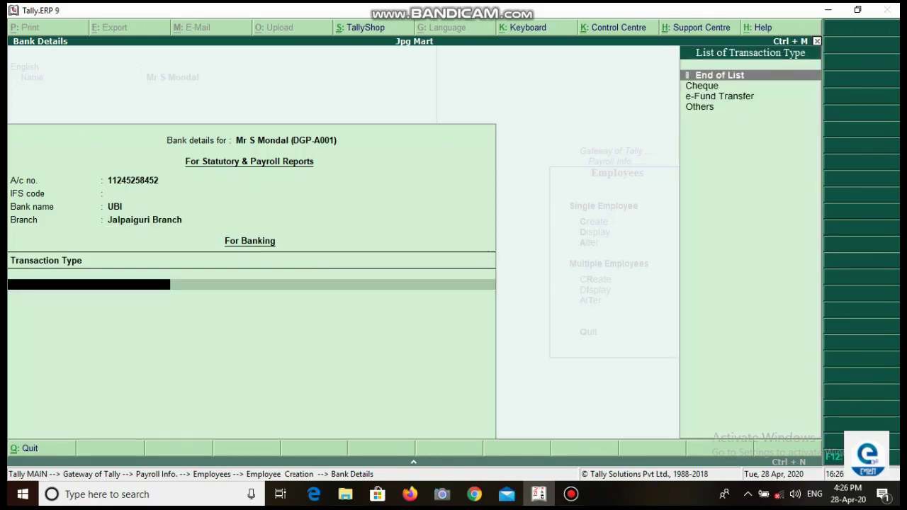
key("Return")
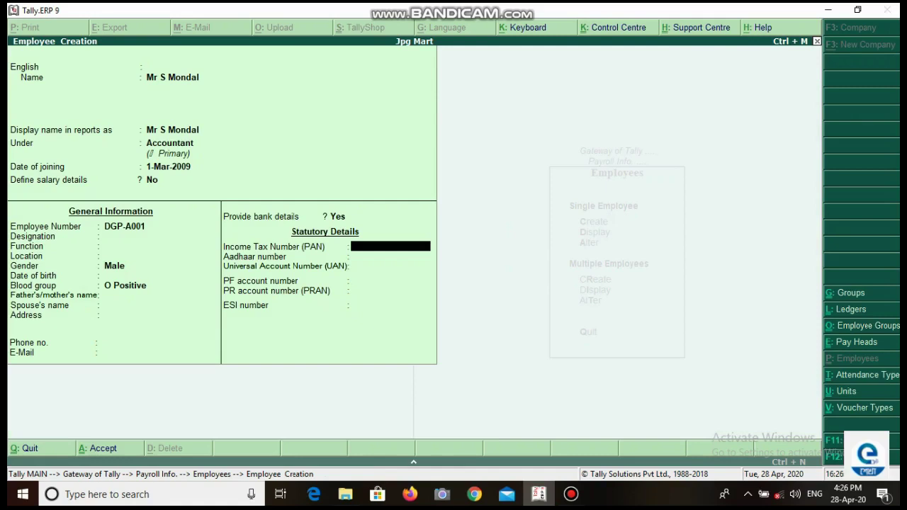
Step: Skip the statutory ID fields and save the employee record
key("Return")
key("Return")
key("Return")
key("Return")
key("Return")
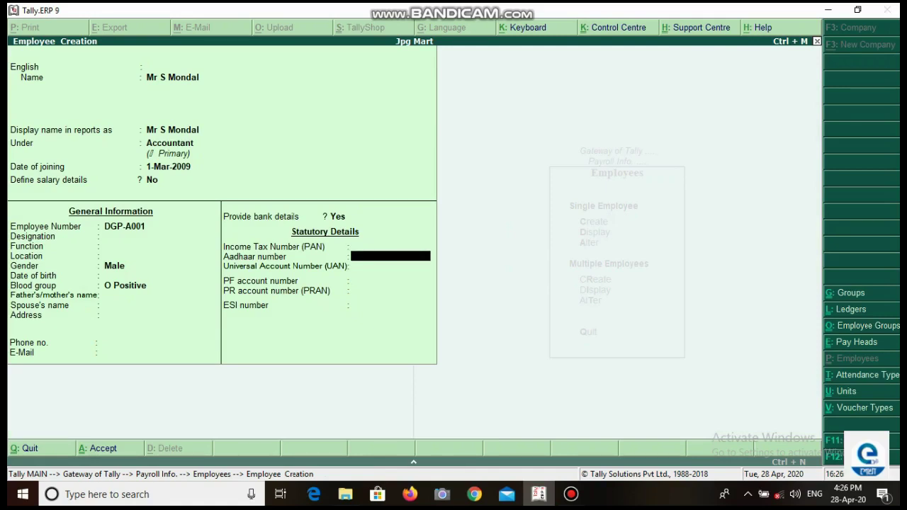
key("Return")
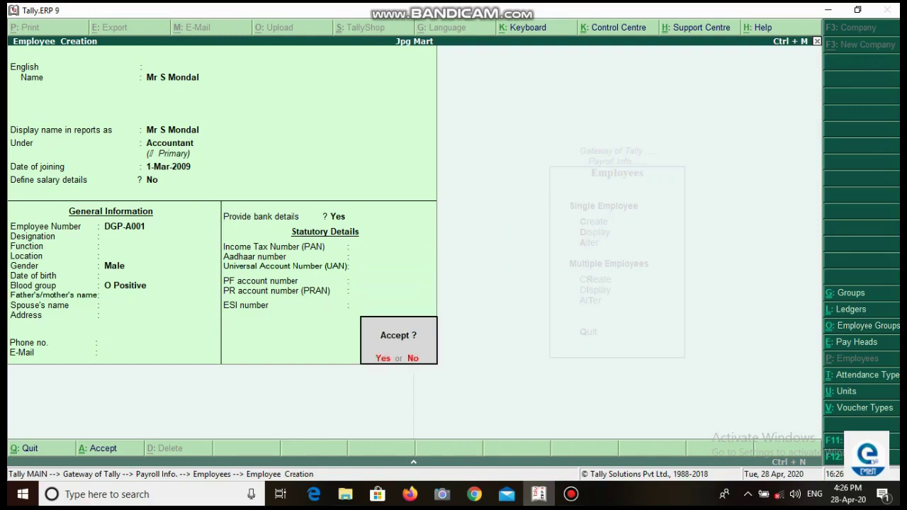
key("Return")
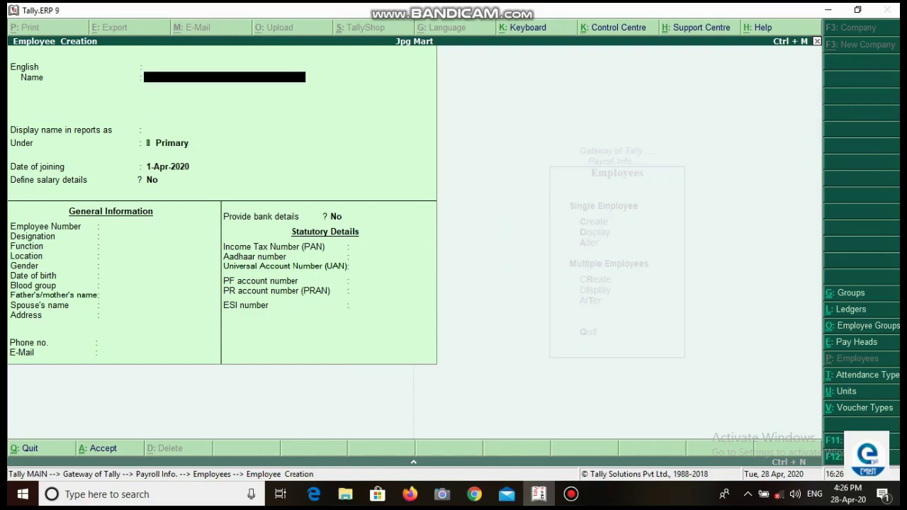
Step: Quit the blank employee form and start creating a work unit under Units (Work)
key("Escape")
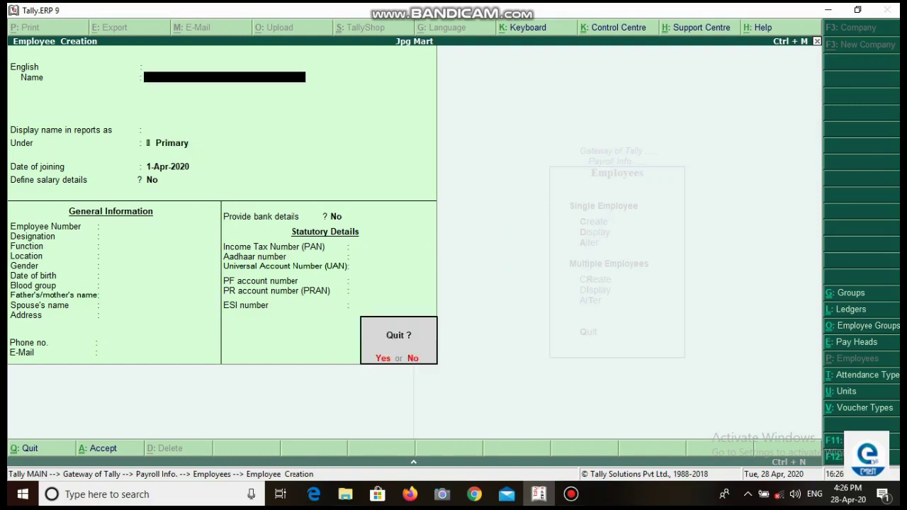
key("Return")
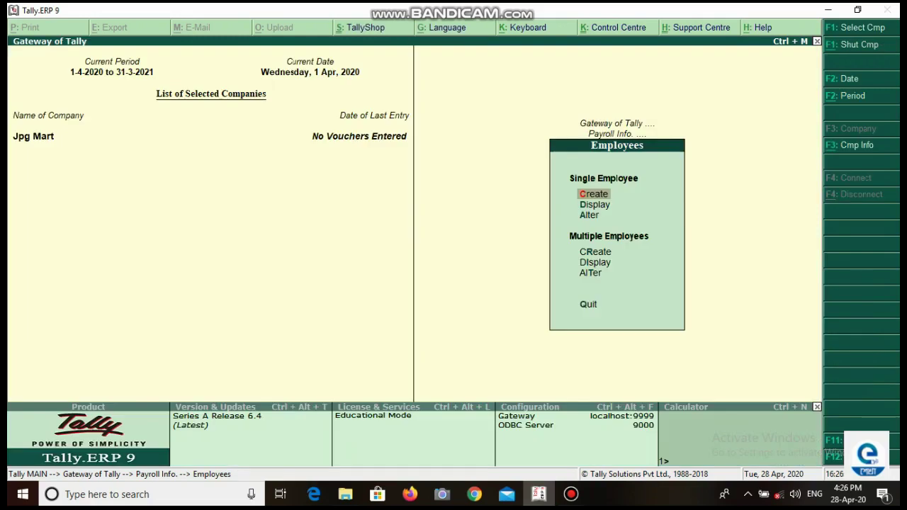
key("Escape")
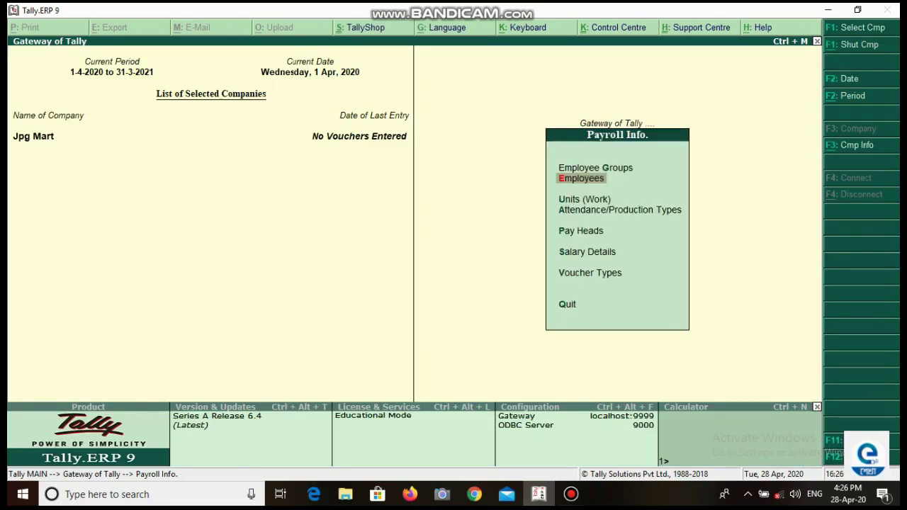
key("Down")
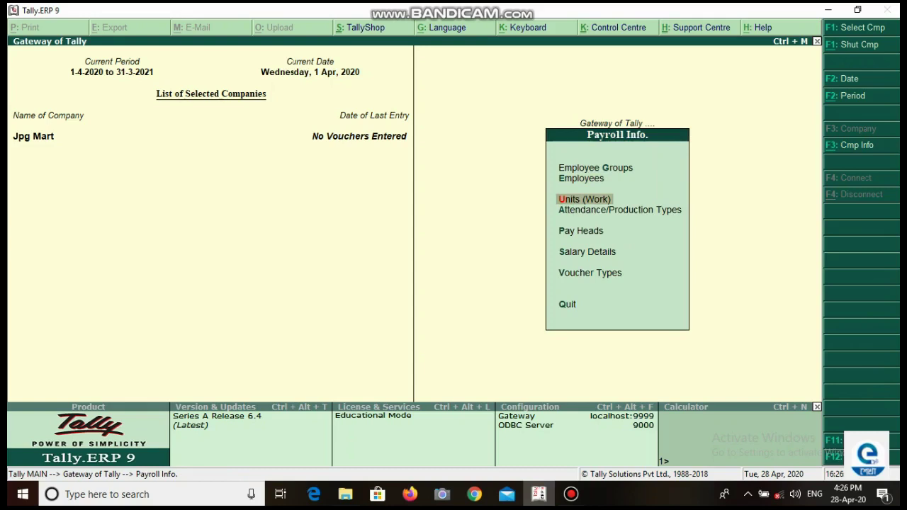
key("Return")
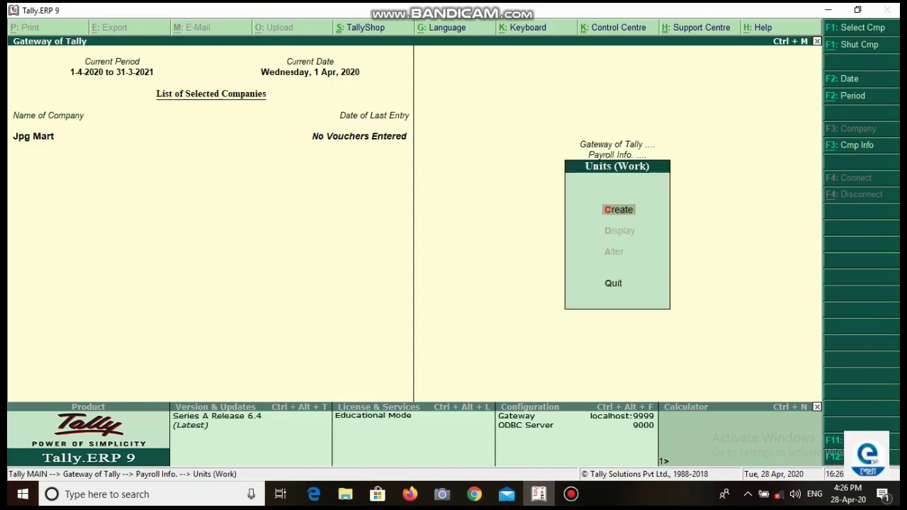
key("Return")
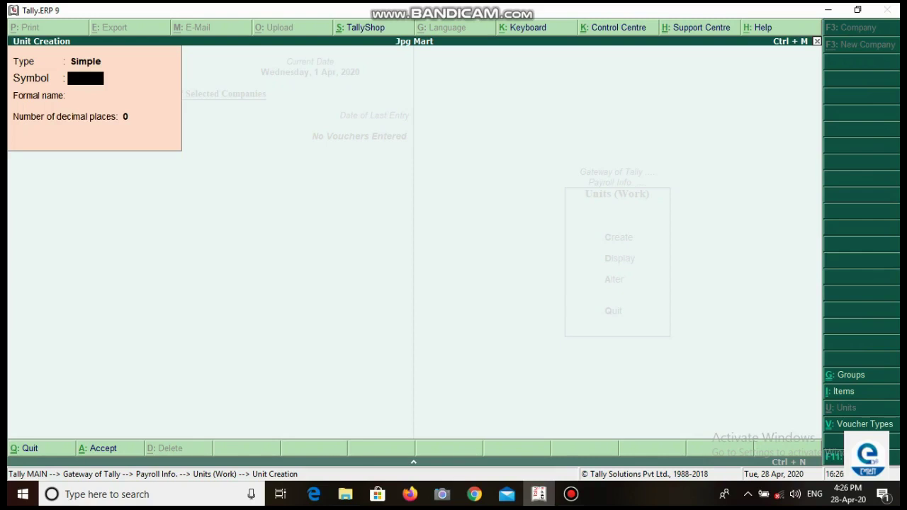
Step: Create the simple work units Month, Day and Hour
type("M")
type("ontyu")
key("BackSpace")
key("BackSpace")
key("BackSpace")
type("th")
key("Return")
key("Return")
key("Return")
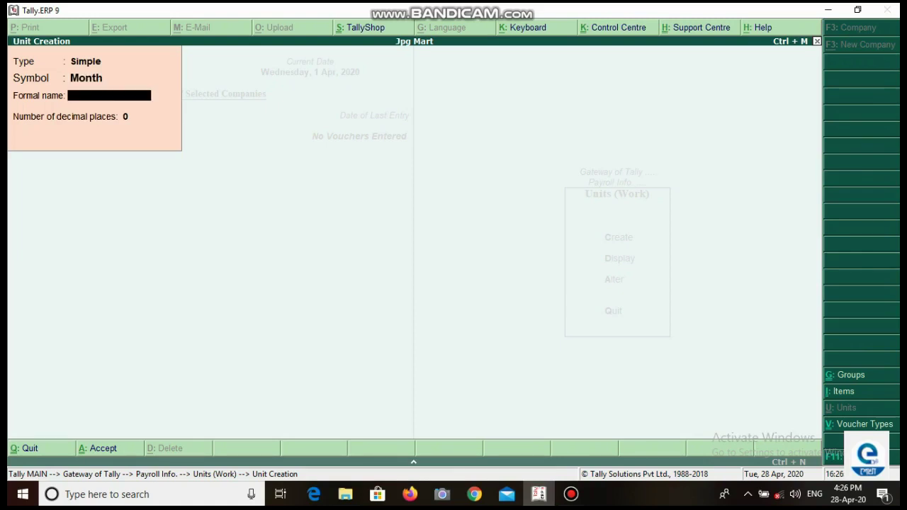
key("Return")
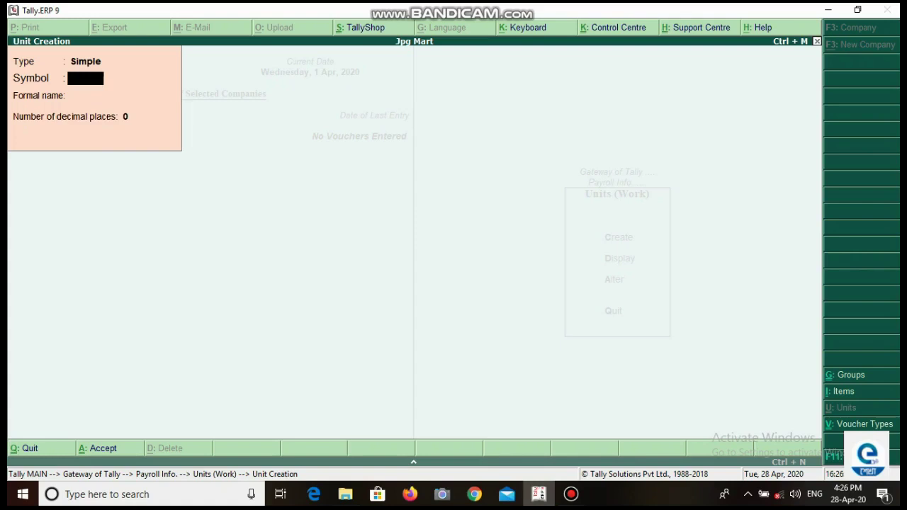
type("Day")
key("Return")
key("Return")
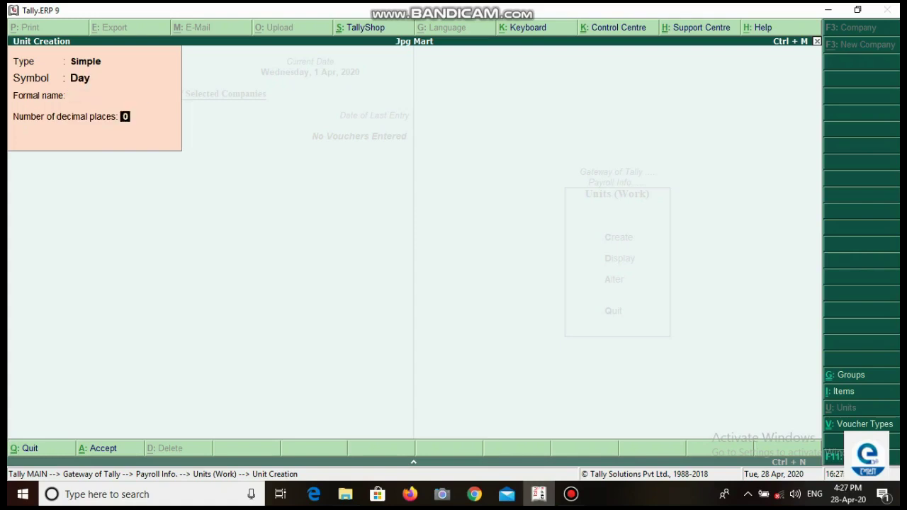
key("Return")
key("Return")
type("H")
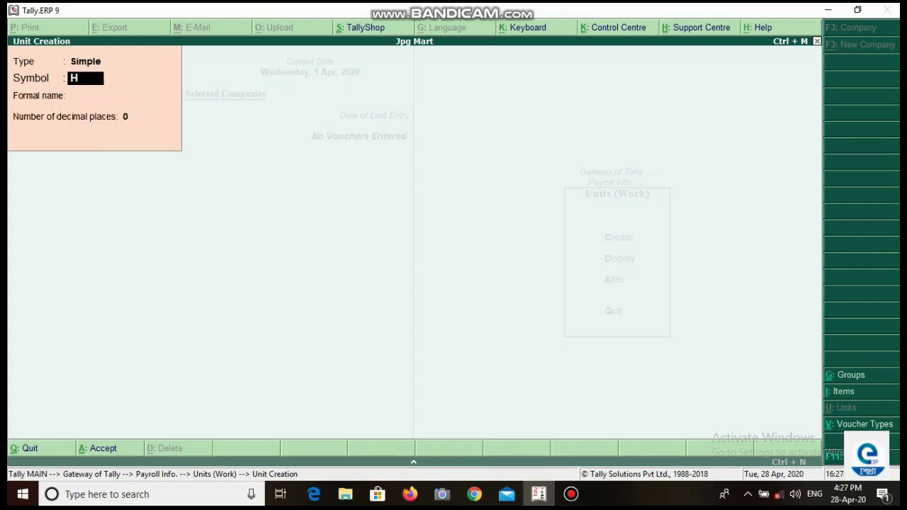
type("our")
key("Return")
key("Return")
key("Return")
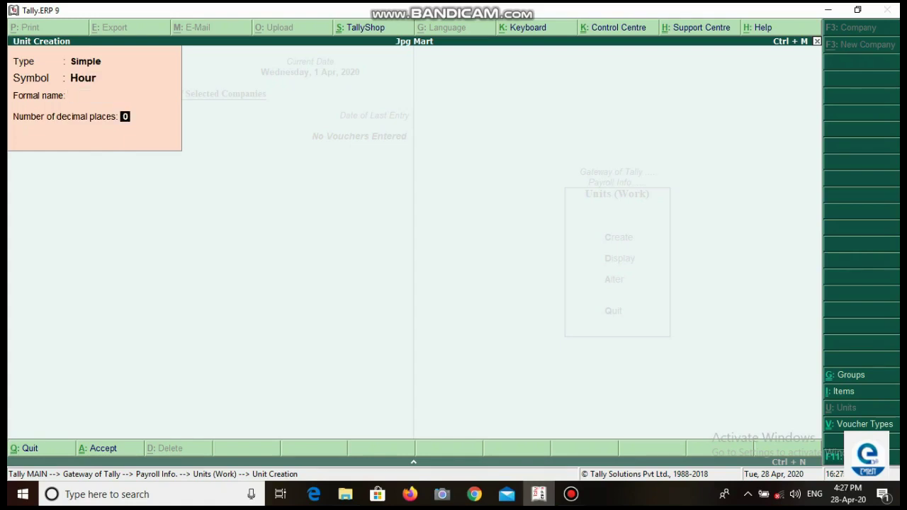
key("y")
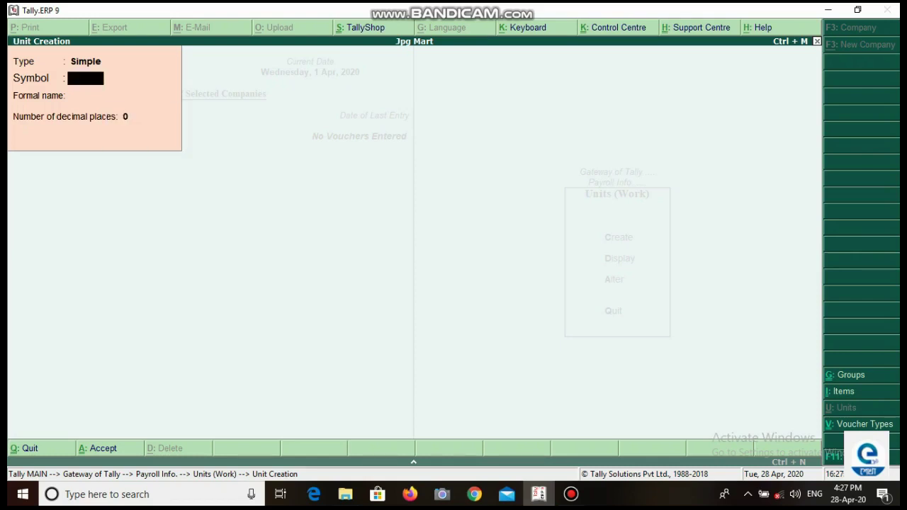
key("Escape")
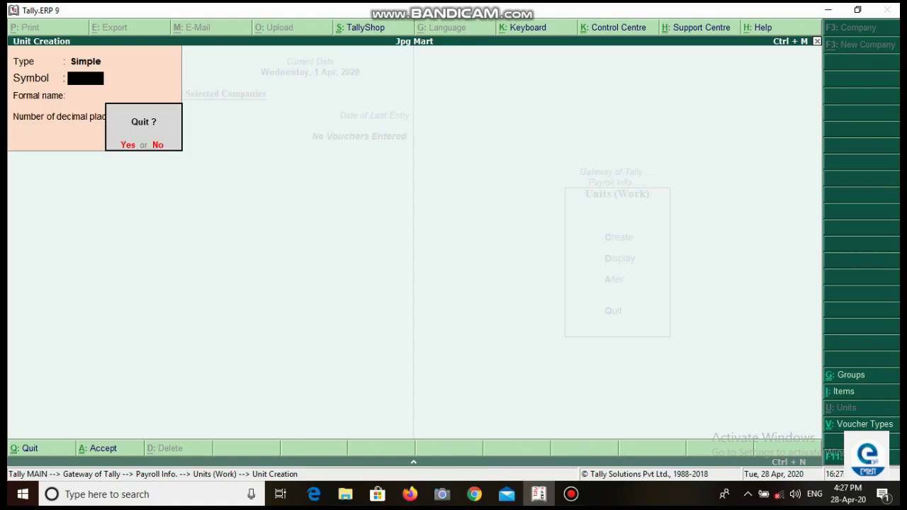
Step: Create the compound work unit Month of 30 Day
key("y")
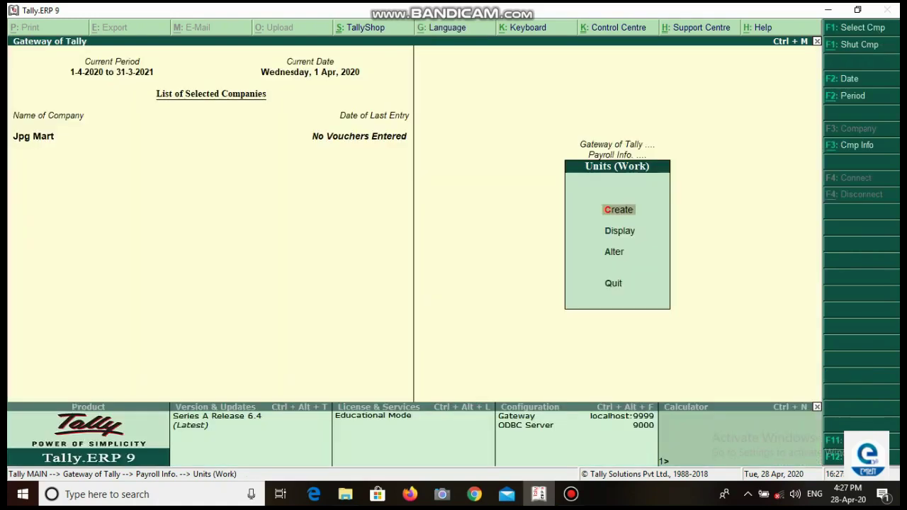
key("Return")
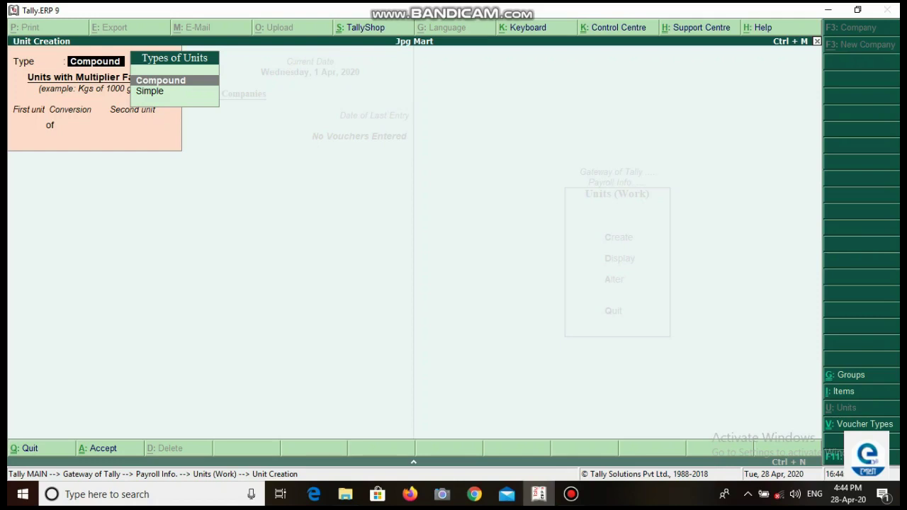
key("Return")
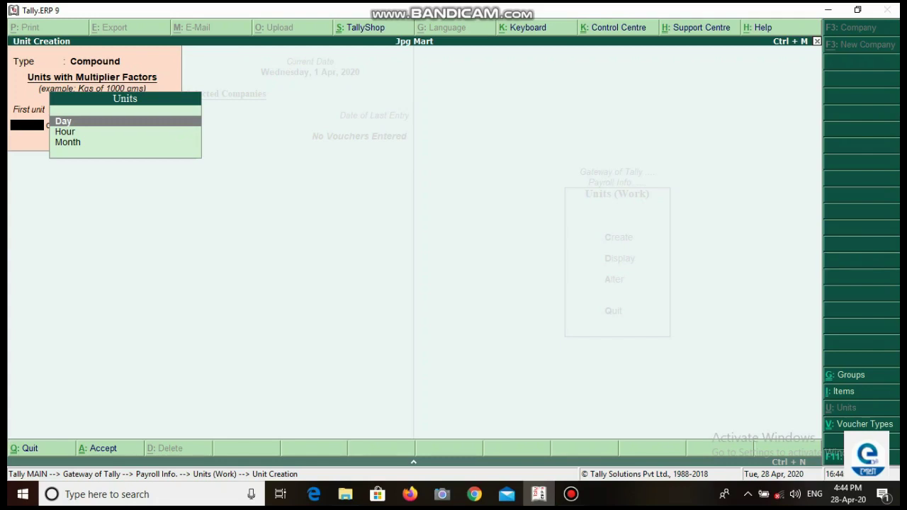
key("Down")
key("Down")
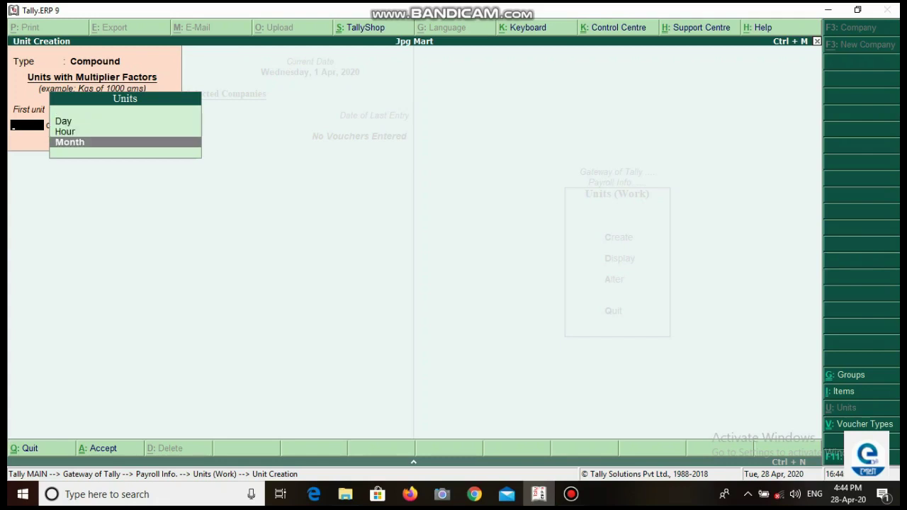
key("Return")
type("30")
key("Return")
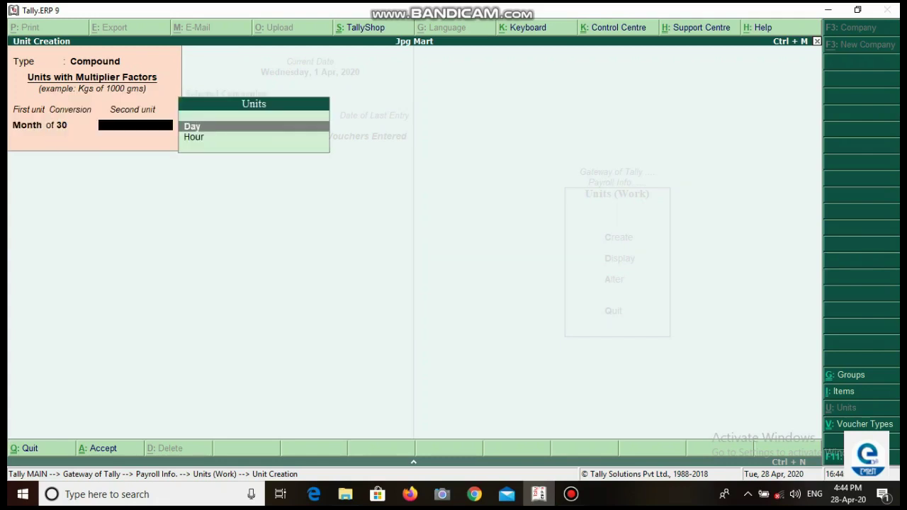
key("Return")
key("Return")
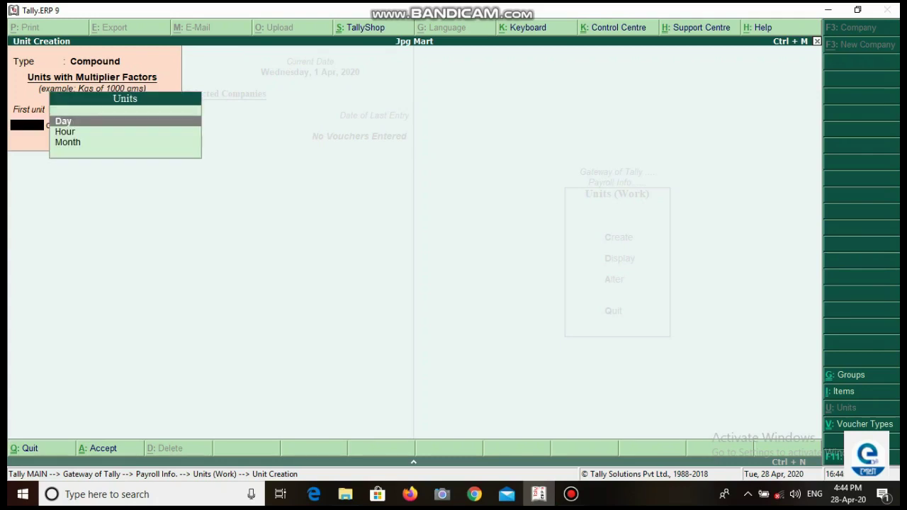
key("Return")
Step: Create the compound work unit Day of 24 Hour and leave unit creation
type("24")
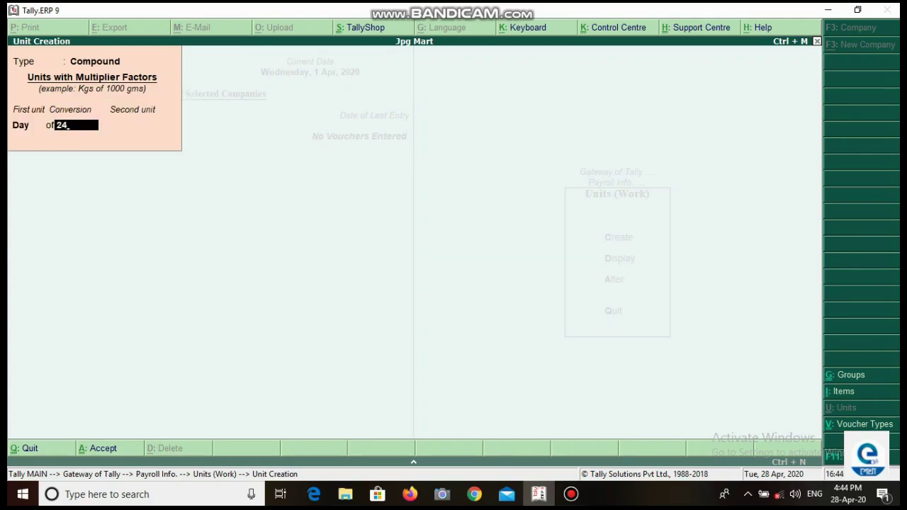
key("Return")
key("Return")
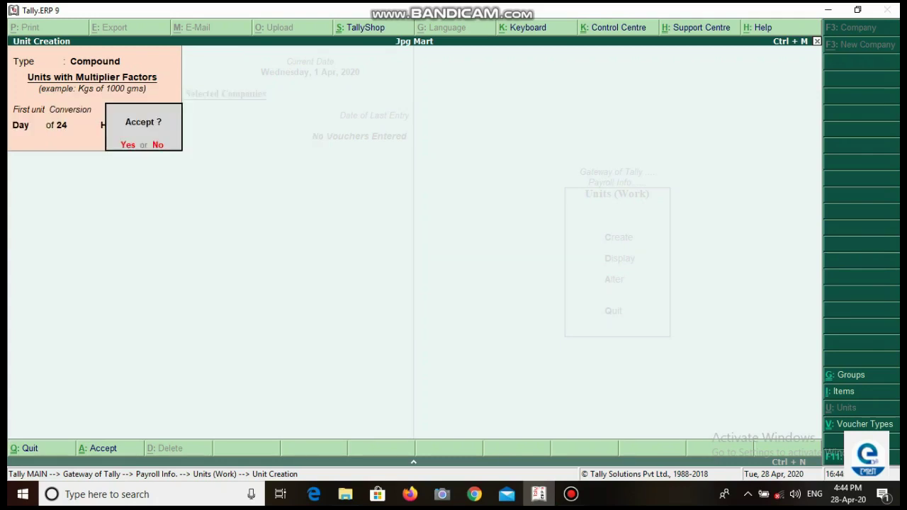
key("n")
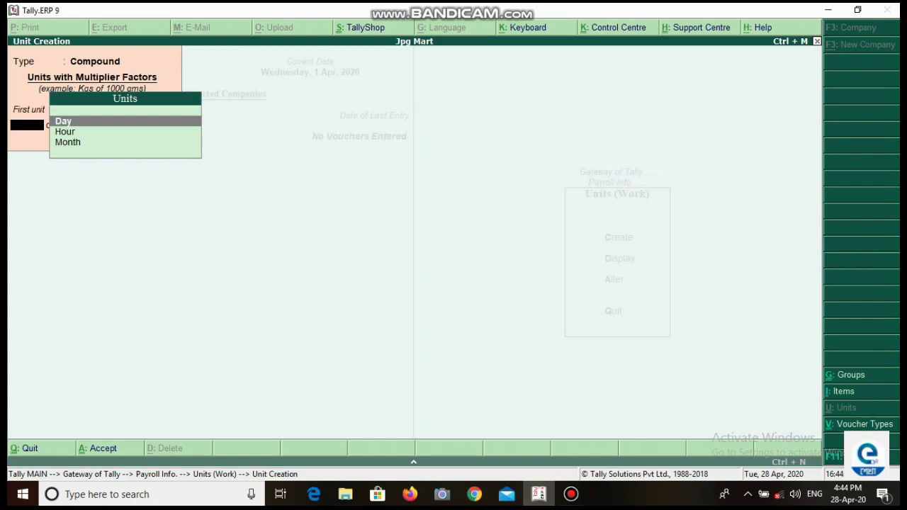
key("Escape")
Step: Create the Present attendance type as Attendance / Leave with Pay
key("y")
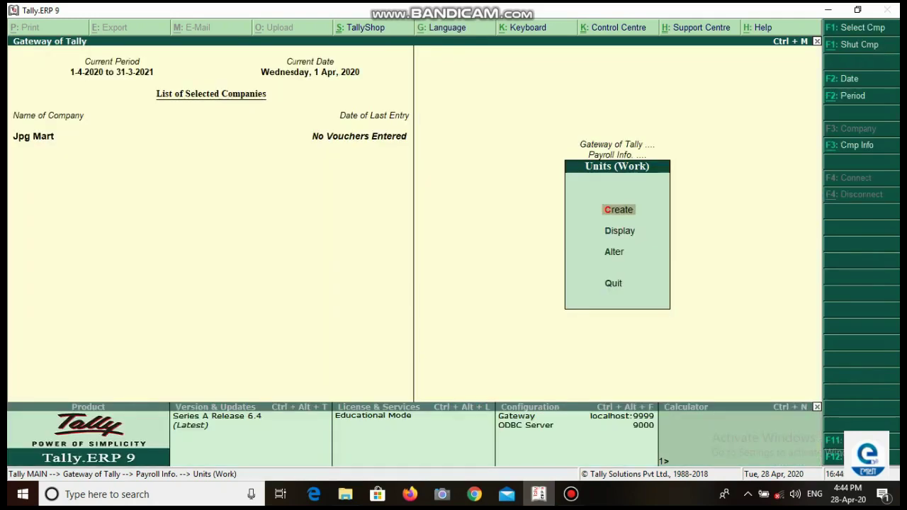
key("Escape")
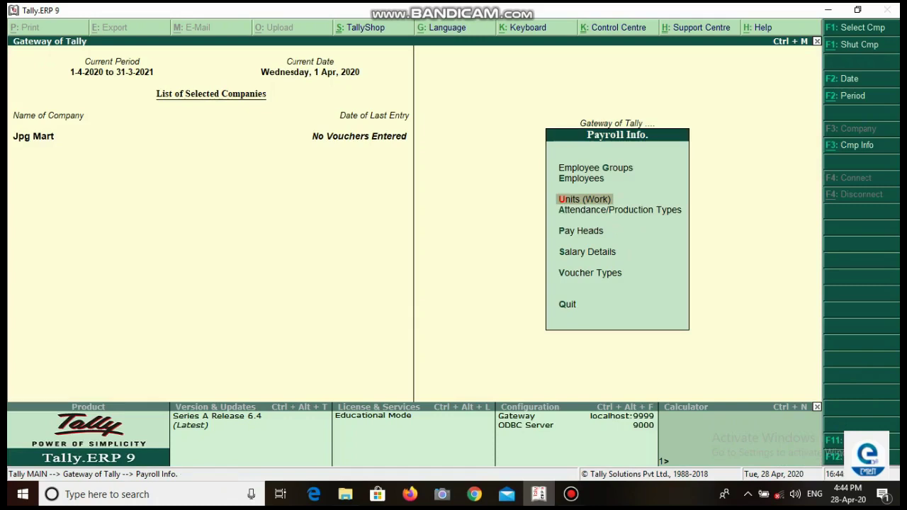
key("Down")
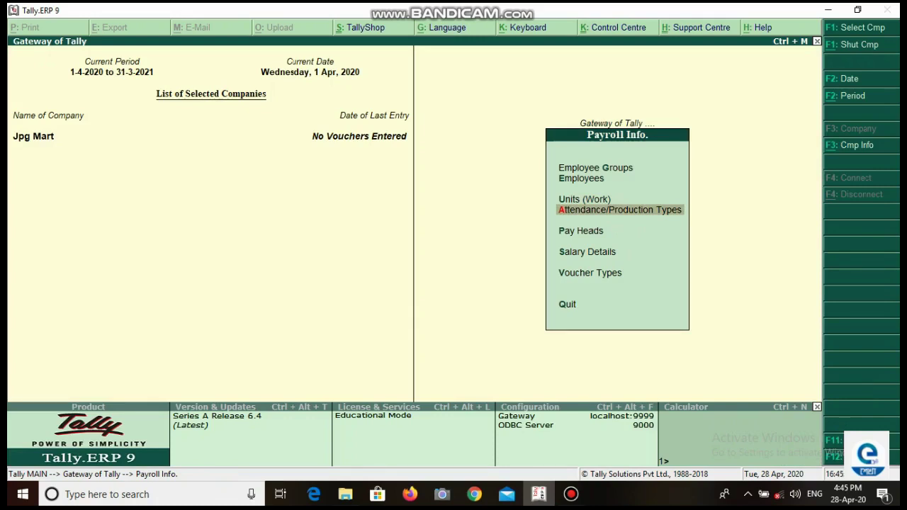
key("Return")
key("Return")
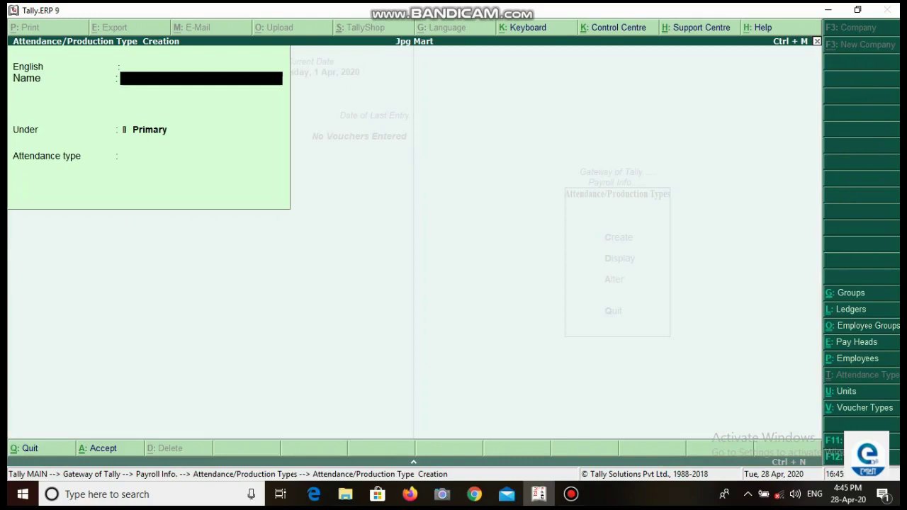
type("Present")
key("Return")
key("Return")
key("Return")
key("Return")
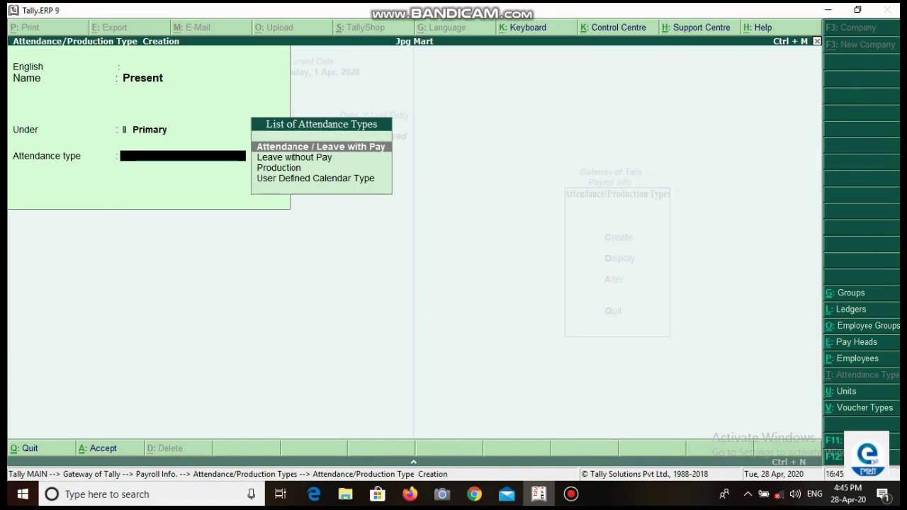
key("Return")
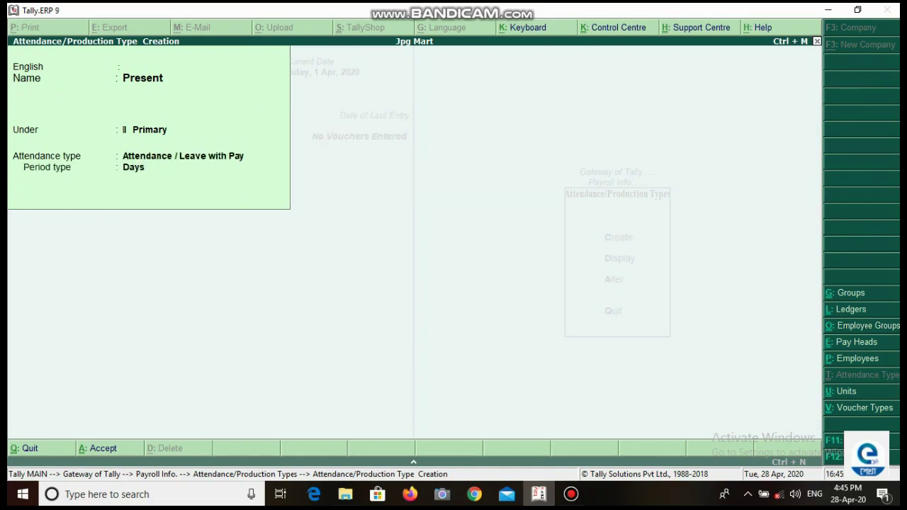
key("Return")
key("Return")
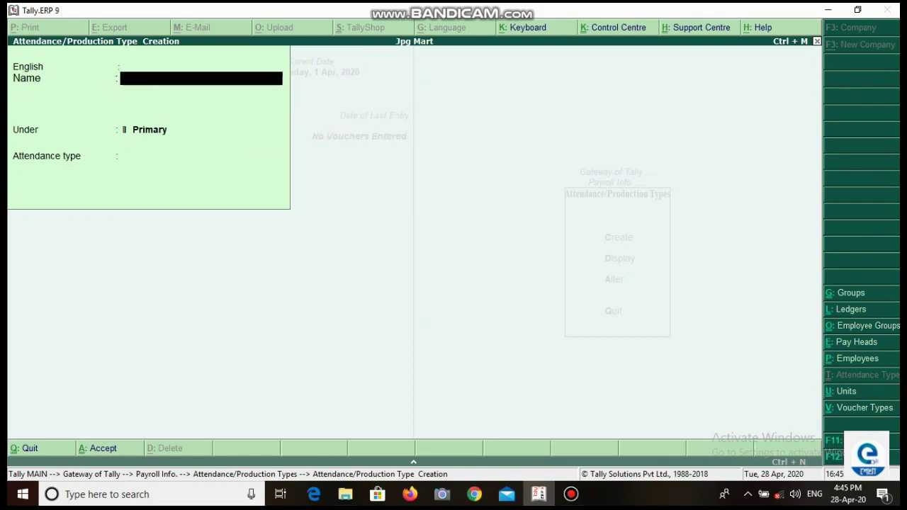
Step: Create the Absent attendance type as Leave without Pay
type("Absent")
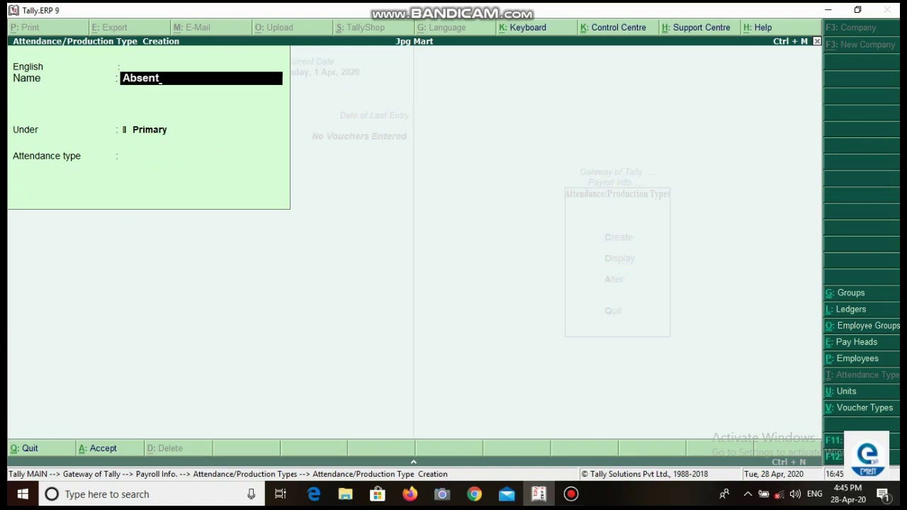
key("Return")
key("Return")
key("Return")
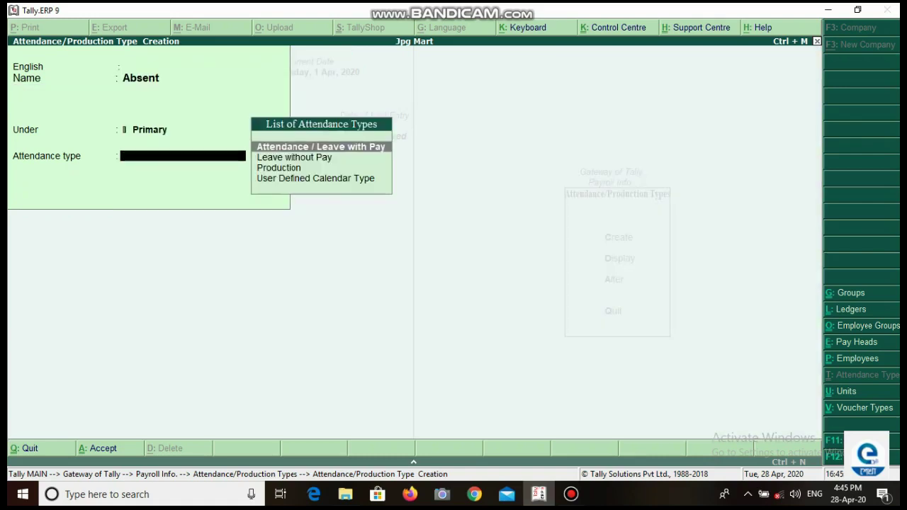
key("Down")
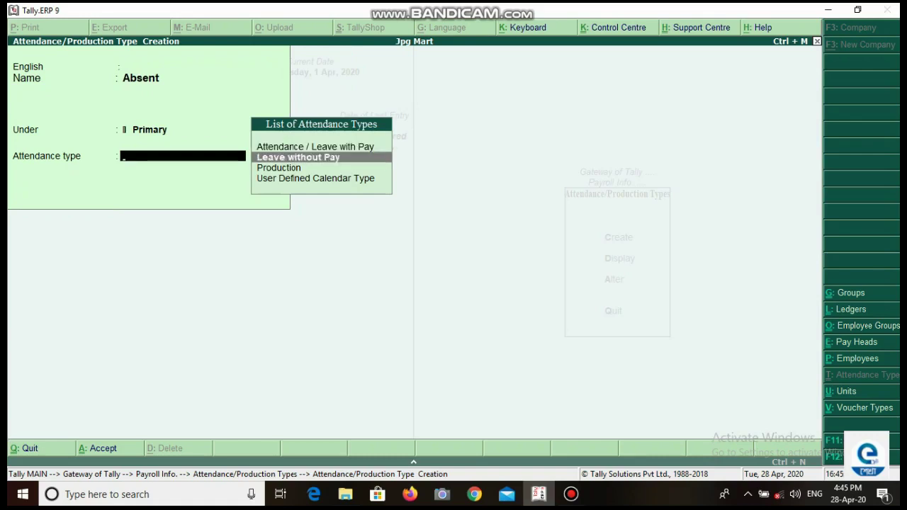
key("Return")
key("Return")
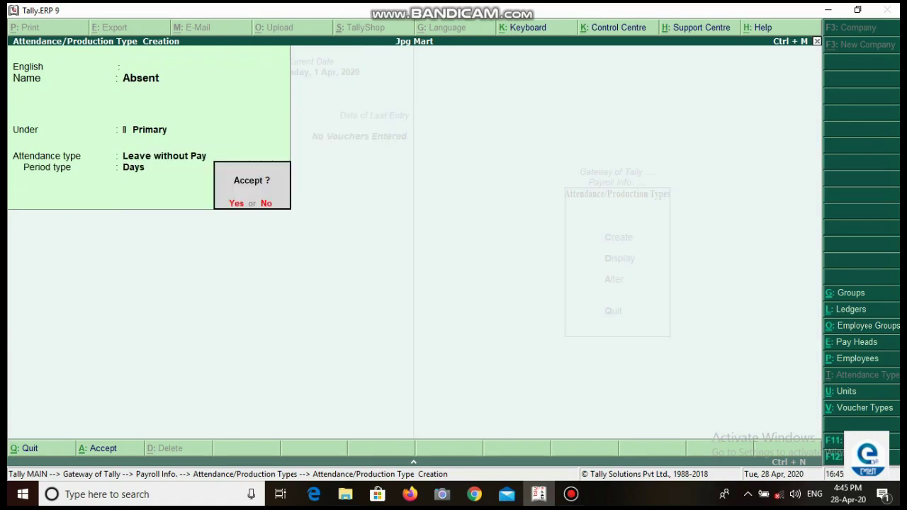
key("Return")
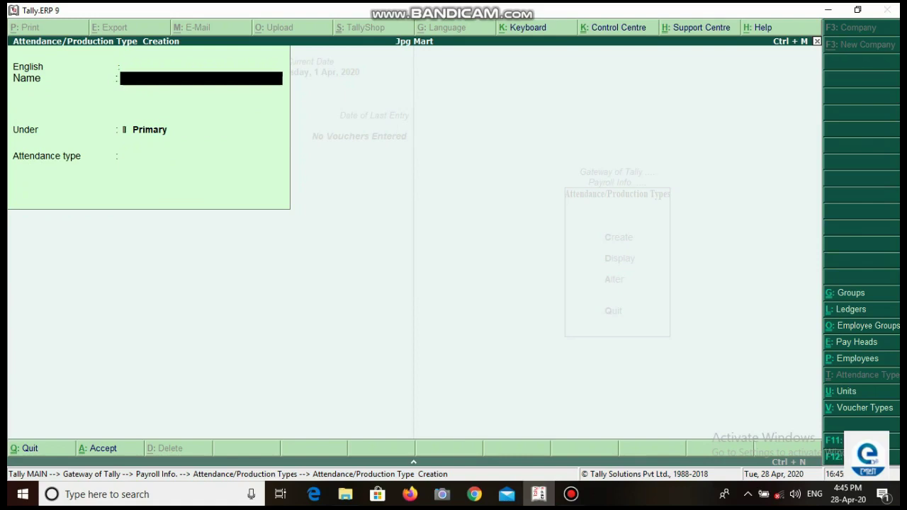
Step: Create the Over Time attendance type as Production, measured in Hour
type("Ope")
key("BackSpace")
key("BackSpace")
type("ver Time")
key("Return")
key("Return")
key("Return")
key("Return")
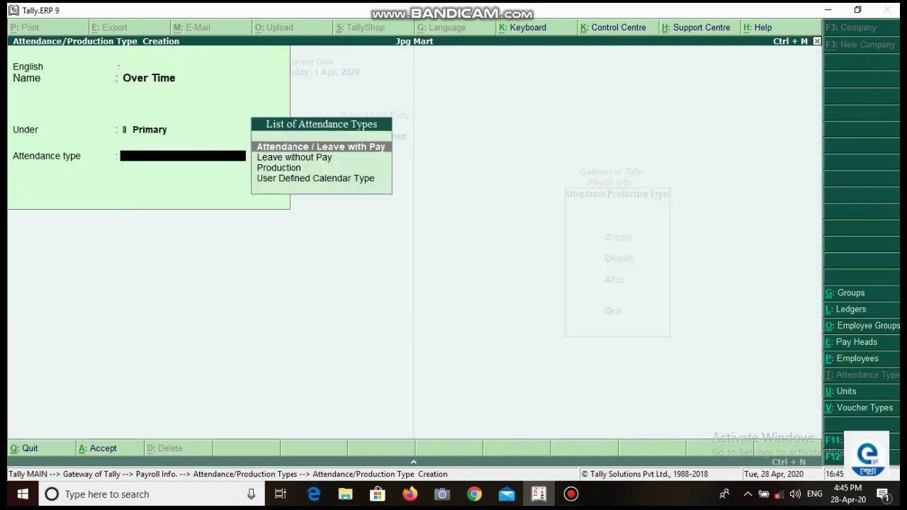
key("Down")
key("Down")
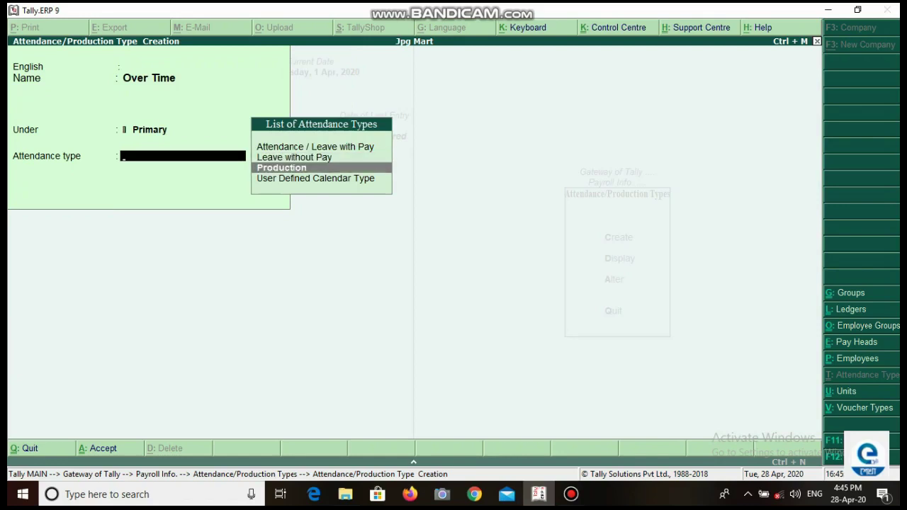
key("Return")
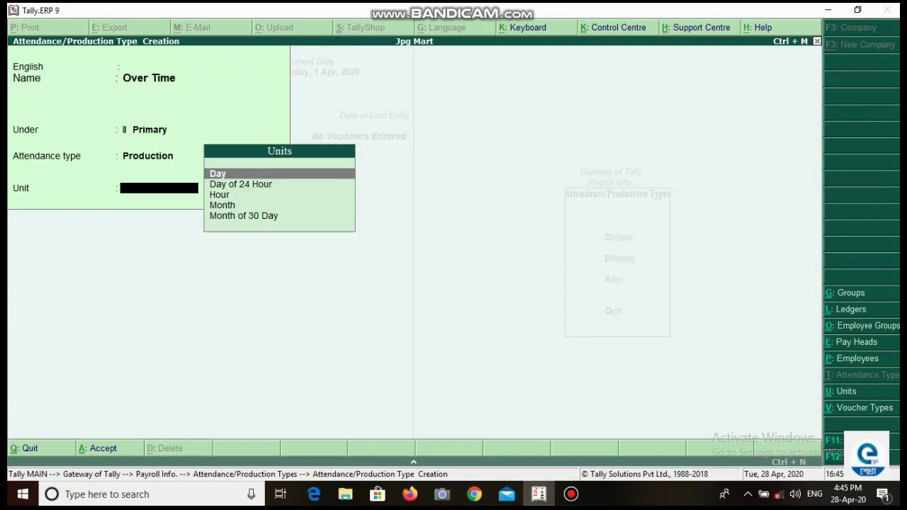
key("Down")
key("Down")
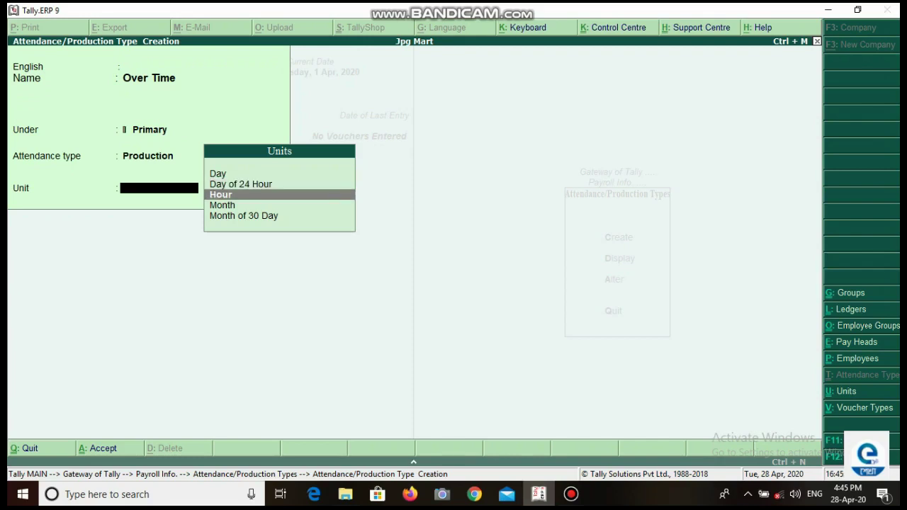
key("Return")
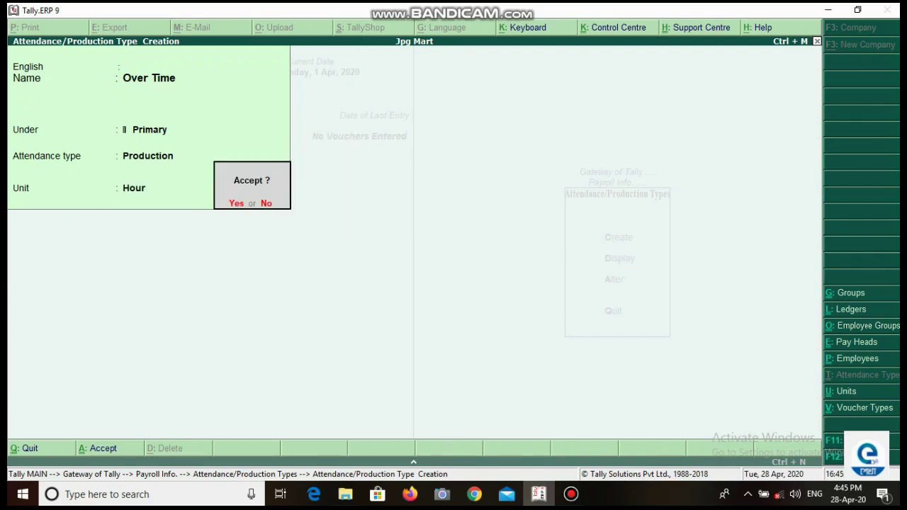
key("Return")
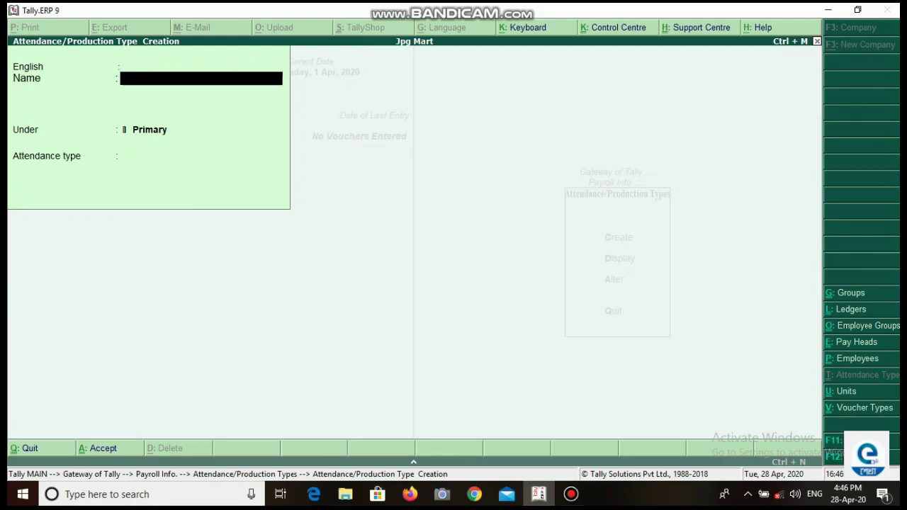
Step: Quit the attendance type creation form back to the Payroll Info. menu
key("Escape")
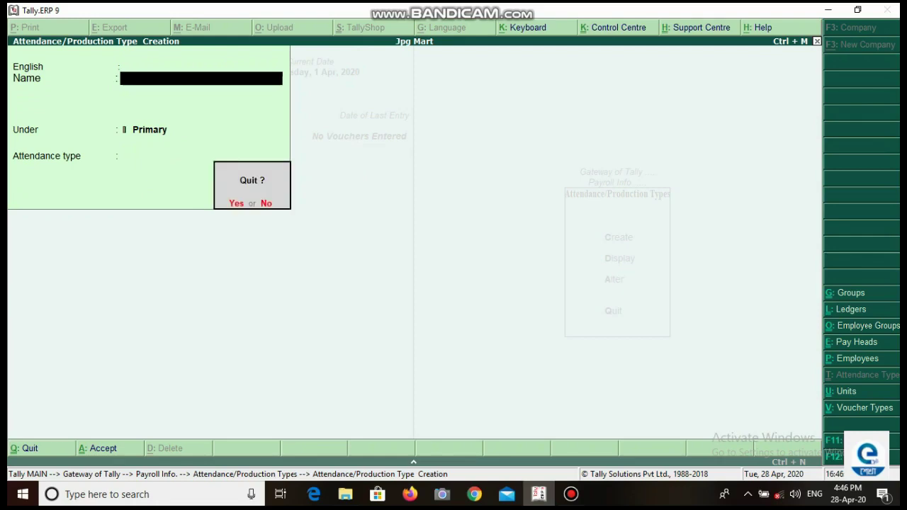
key("Return")
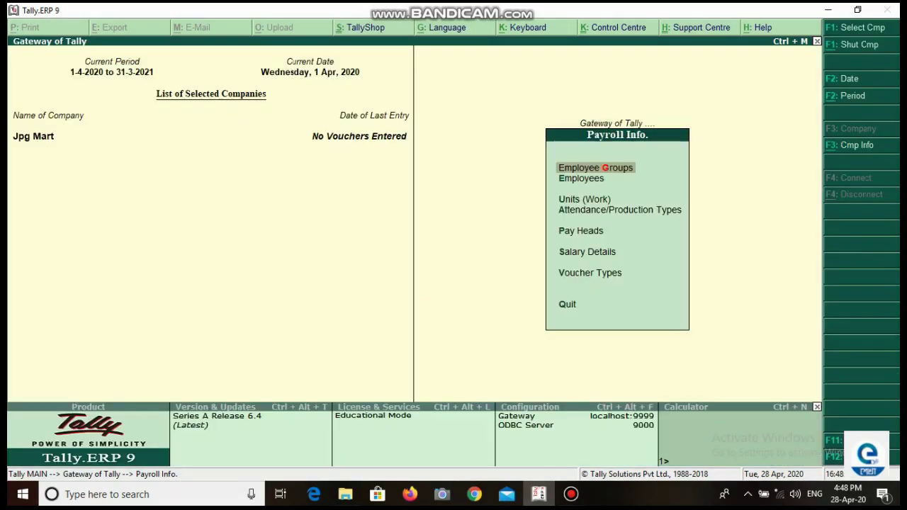
key("Down")
key("Down")
key("Down")
key("Down")
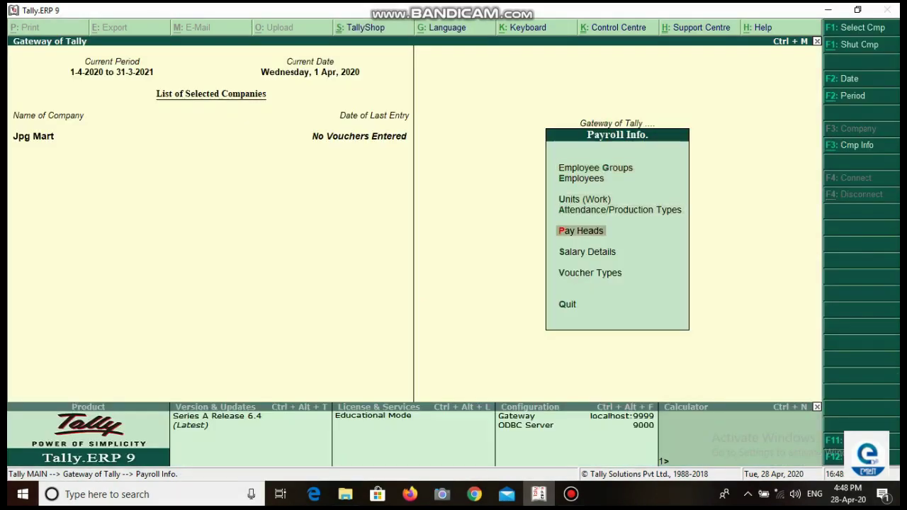
Step: Start a Basic pay head: Earnings for Employees, Fixed, under Indirect Expenses, affecting net salary
key("Return")
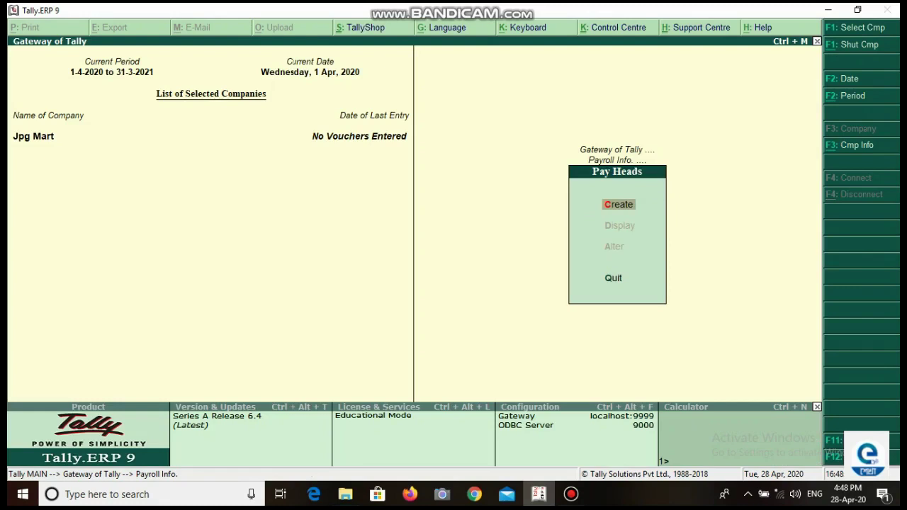
key("Return")
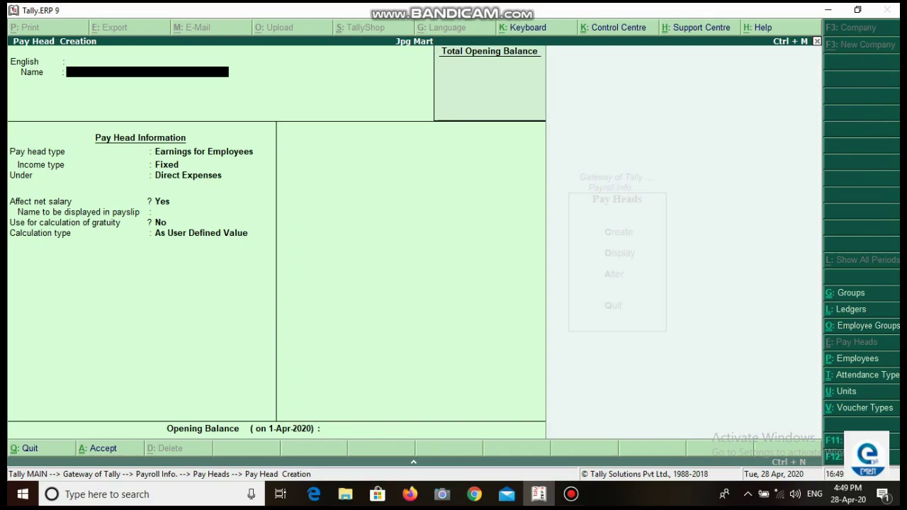
type("Basic")
key("Return")
key("Return")
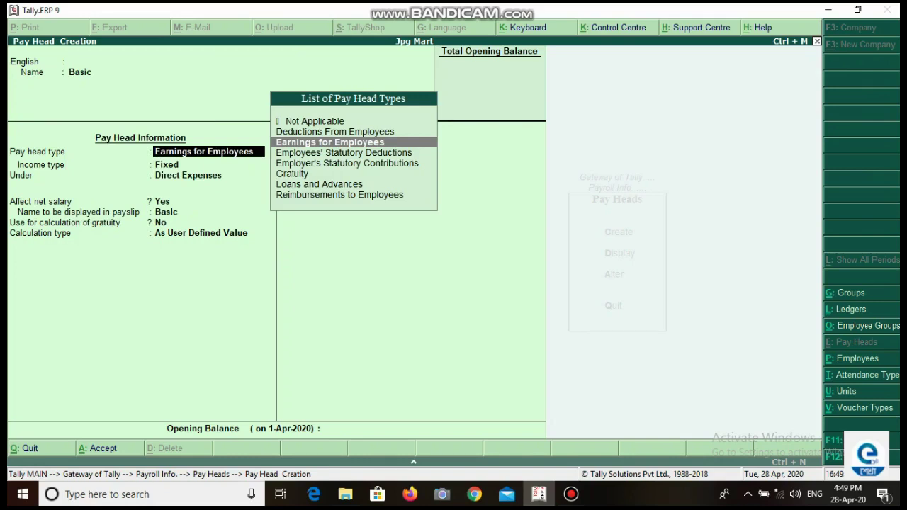
key("Return")
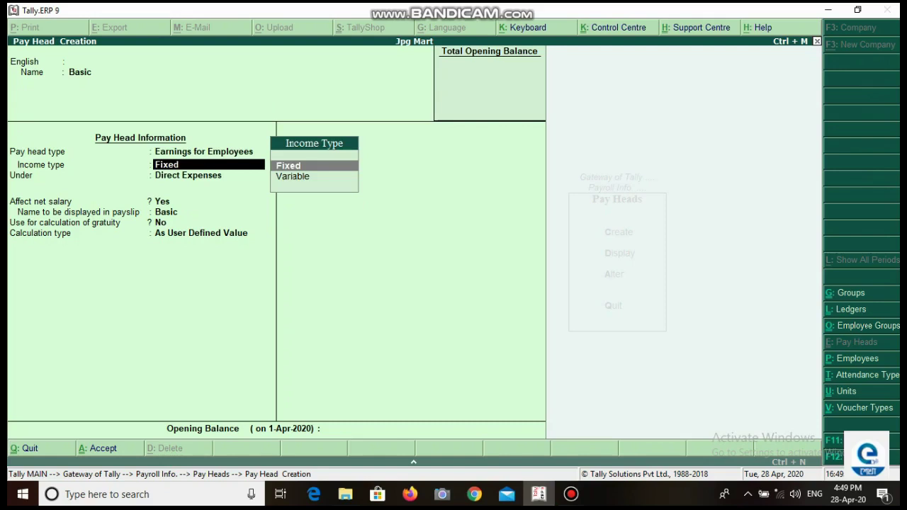
key("Return")
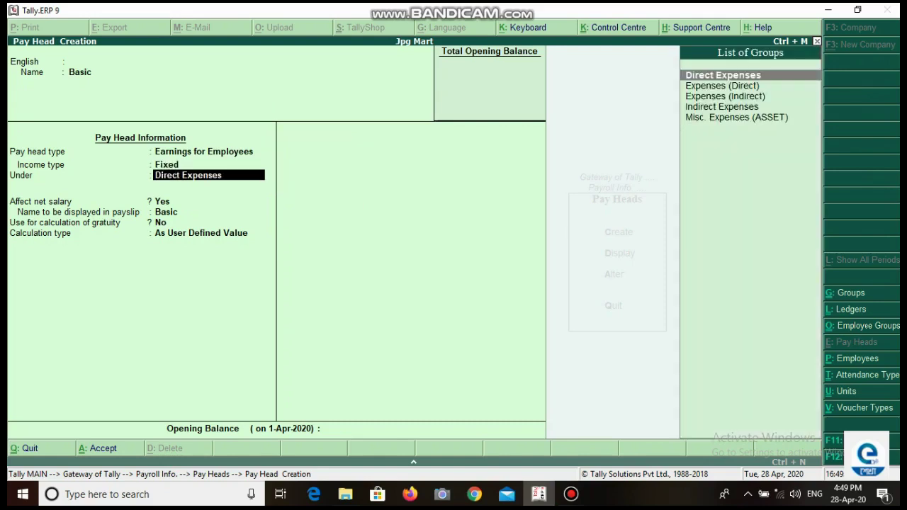
type("I")
key("Return")
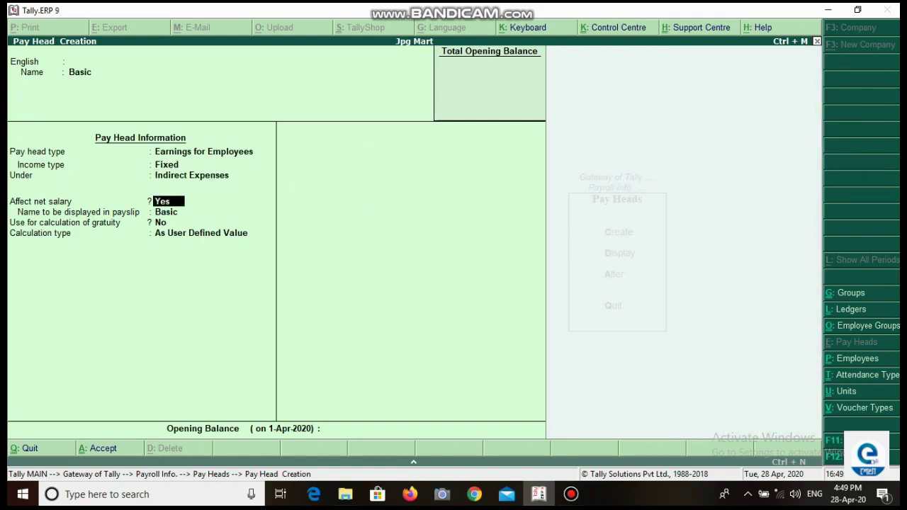
key("Return")
key("Return")
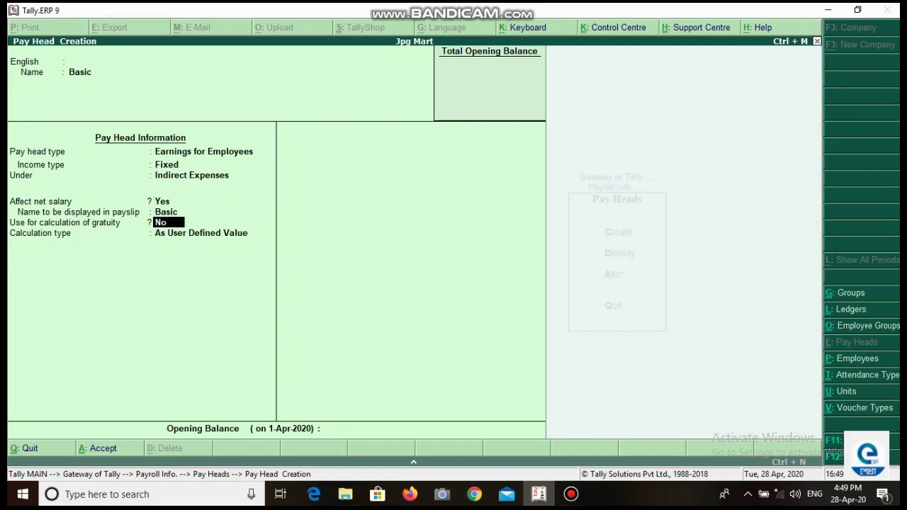
key("Return")
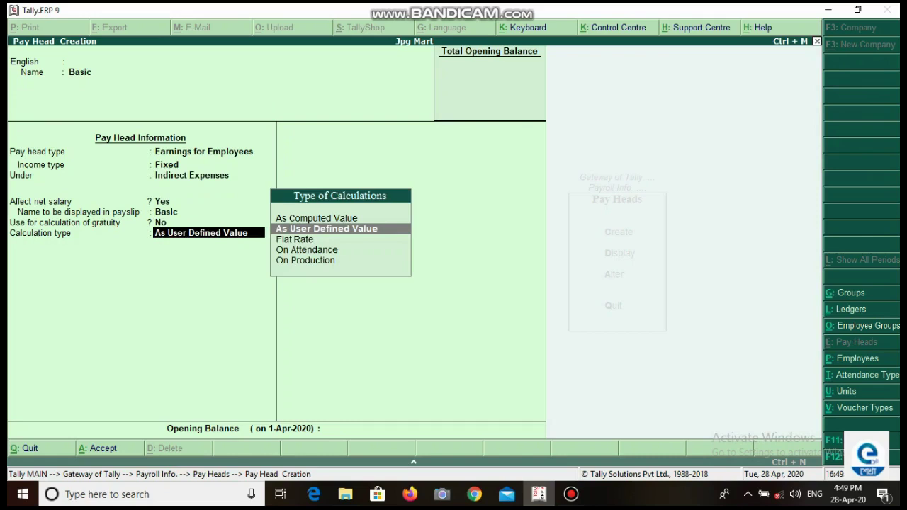
Step: Calculate Basic on attendance, reduced for Absent, monthly, with Normal Rounding limit 2, and save
key("Down")
key("Down")
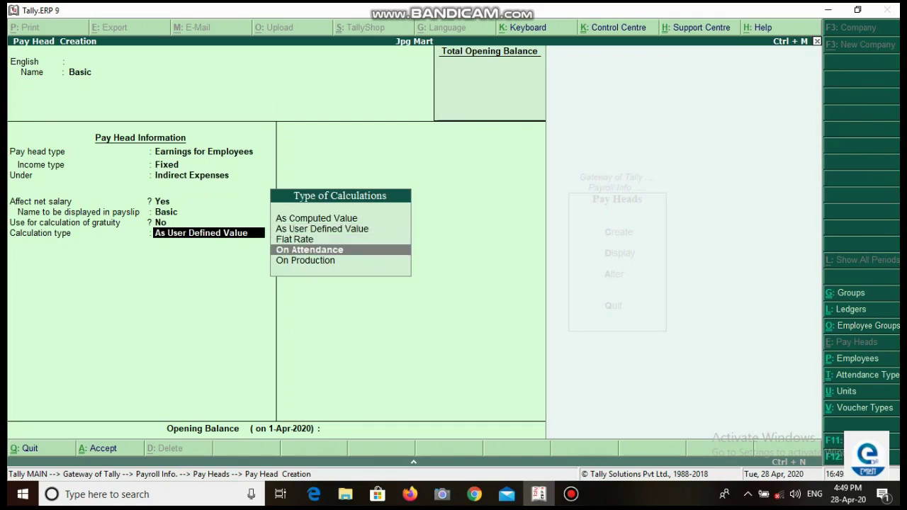
key("Return")
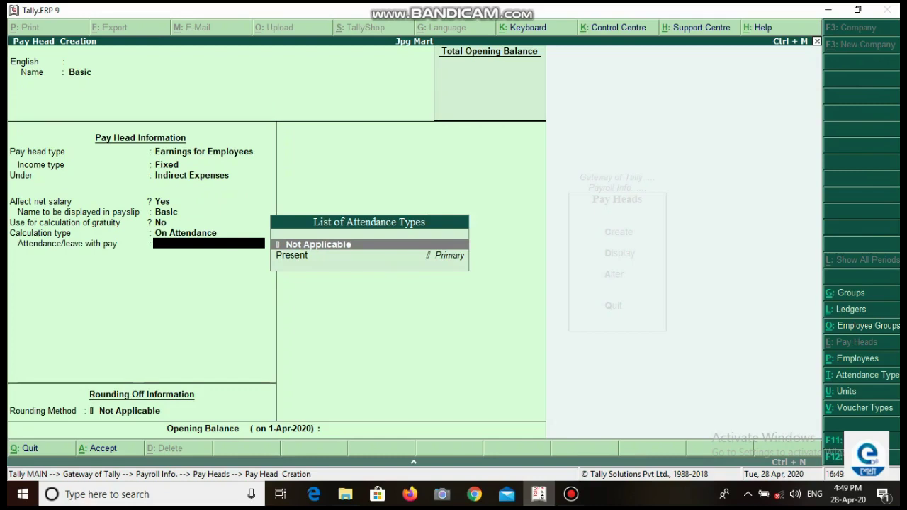
key("Return")
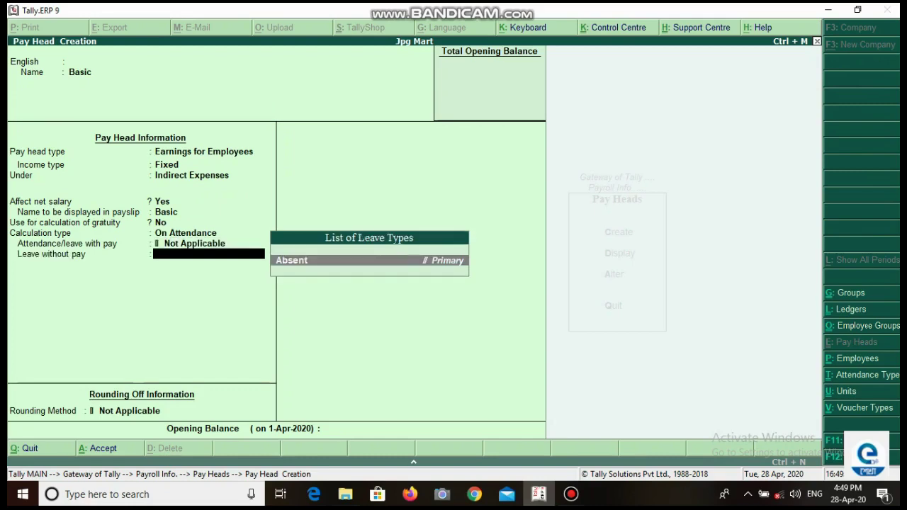
key("Return")
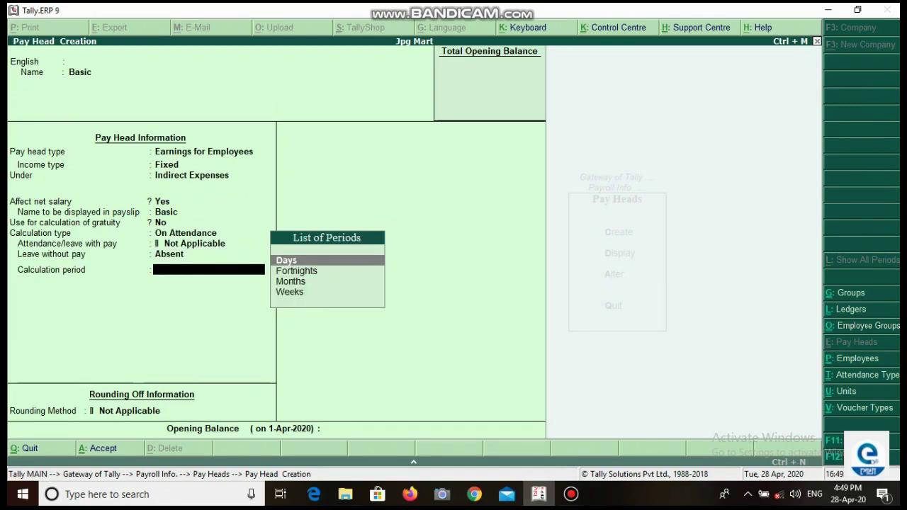
key("Down")
key("Down")
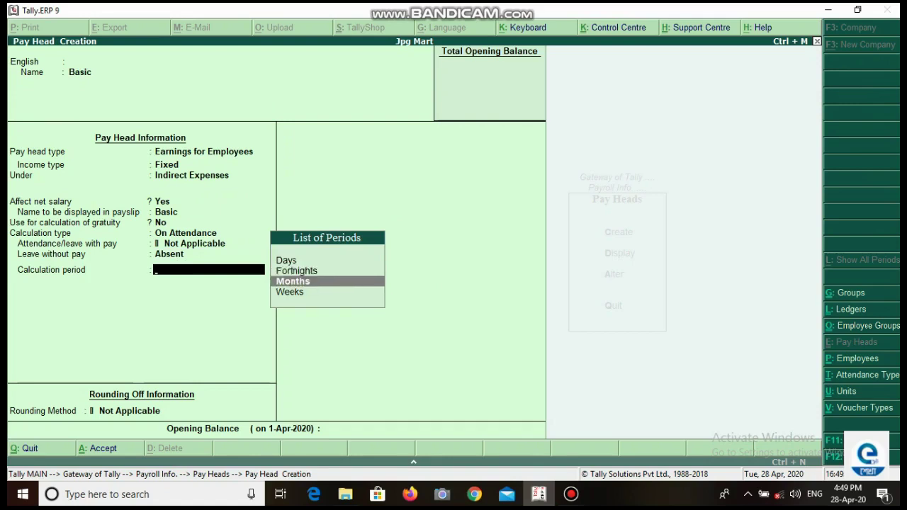
key("Return")
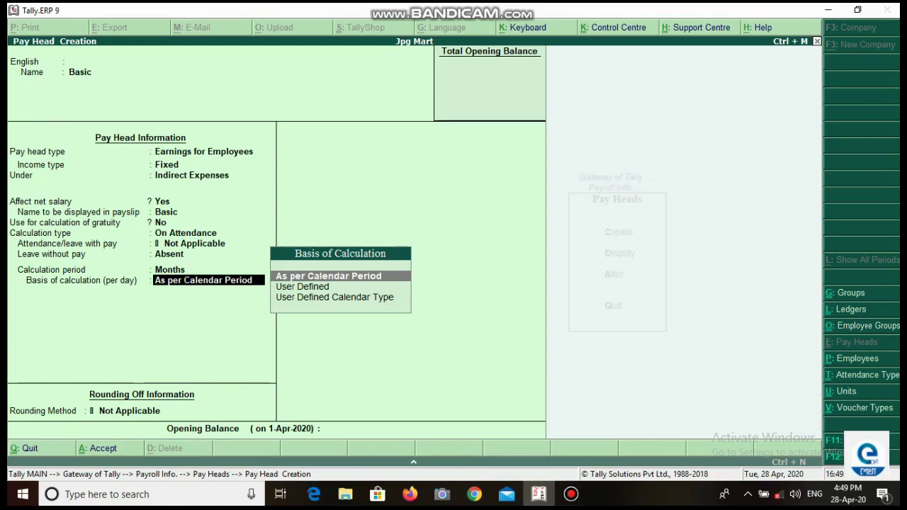
key("Return")
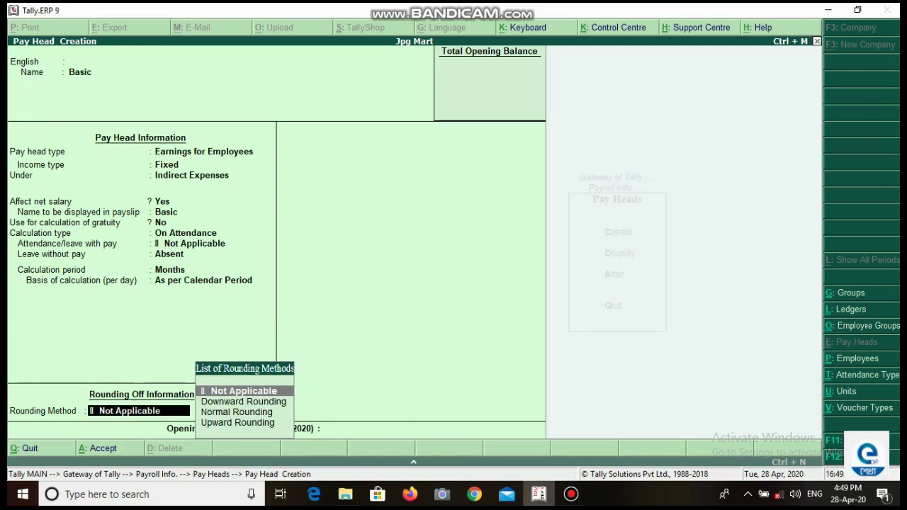
key("Down")
key("Down")
key("Return")
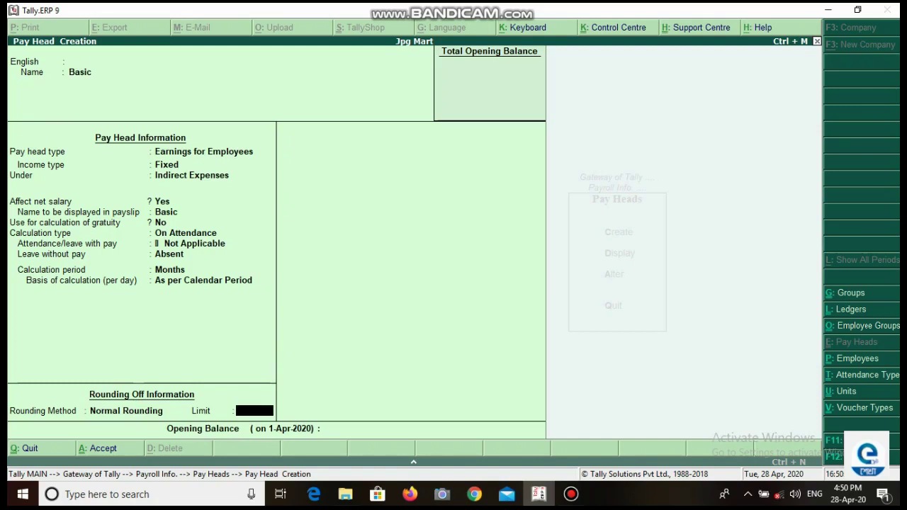
type("2")
key("Return")
key("Return")
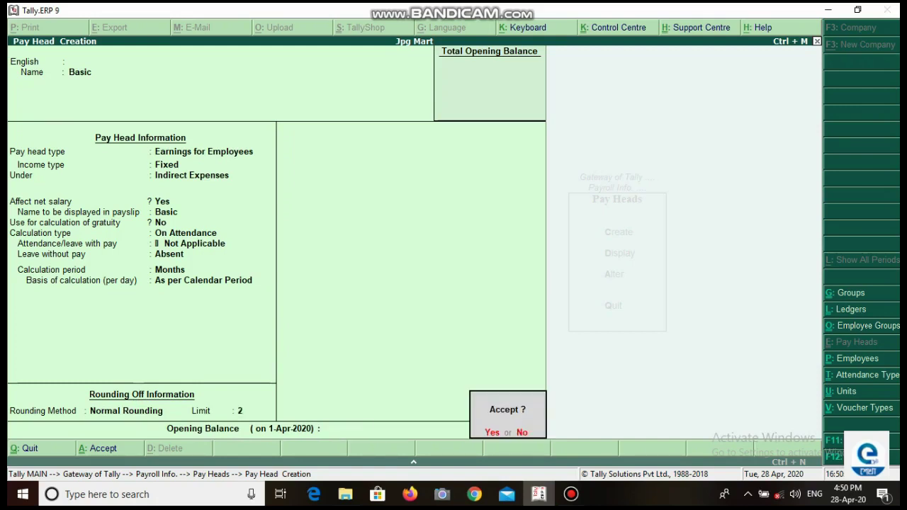
key("Return")
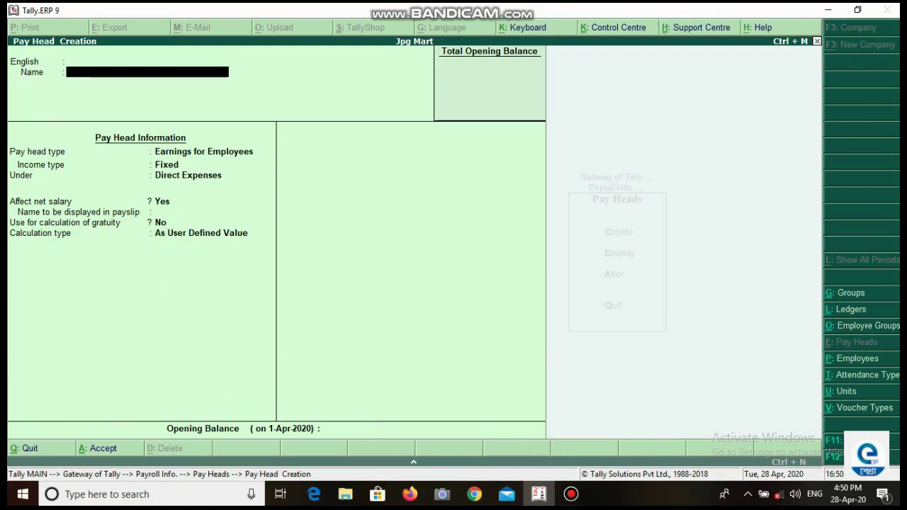
Step: Name the new pay head Hra as a Fixed employee earning under Indirect Expenses
type("Hra")
key("Return")
key("Return")
key("Return")
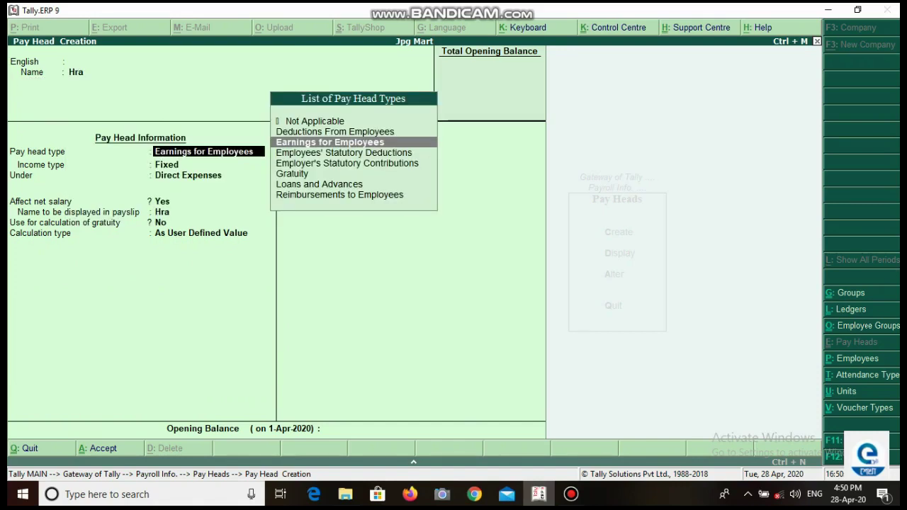
key("Return")
key("Return")
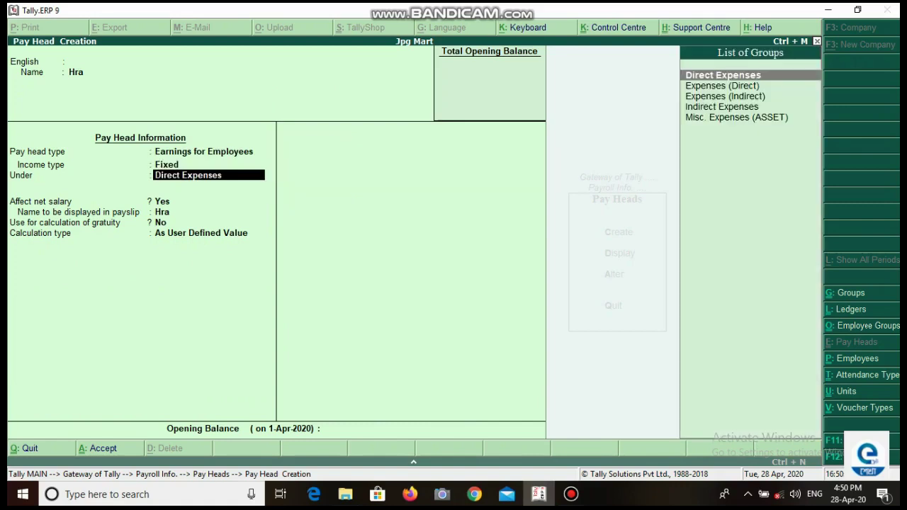
type("I")
key("Return")
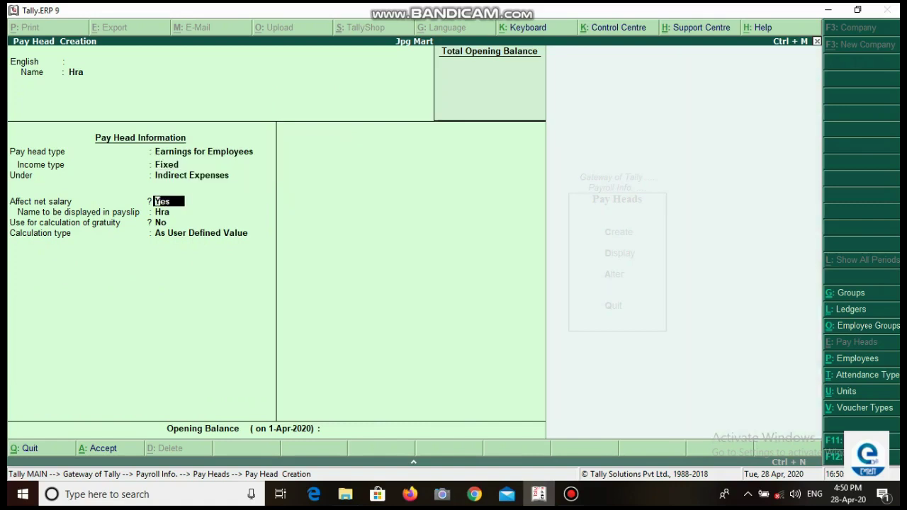
key("Return")
key("Return")
key("Return")
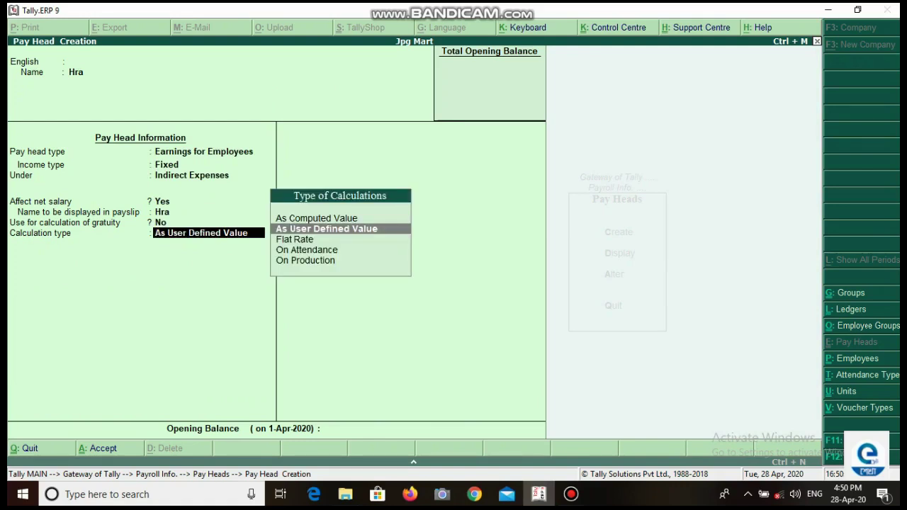
Step: Compute Hra As Computed Value on Current Earnings Total with Normal Rounding limit 2
key("Up")
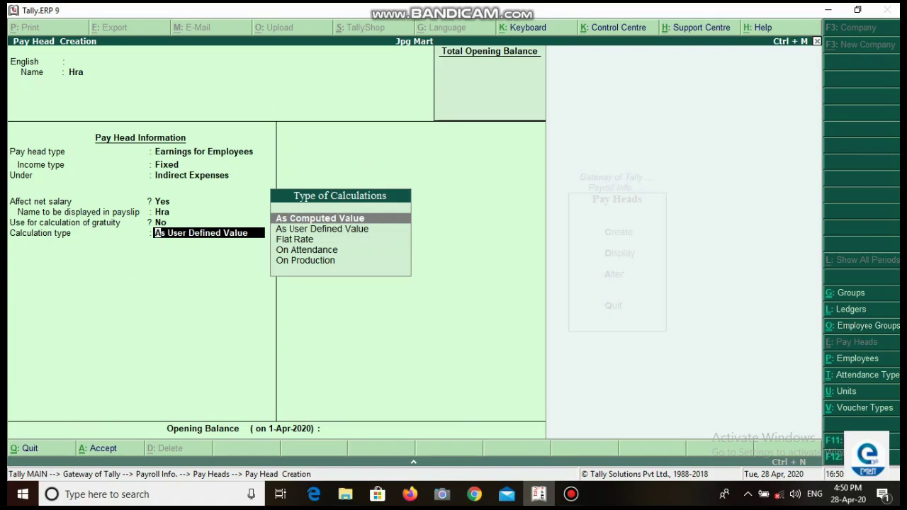
key("Return")
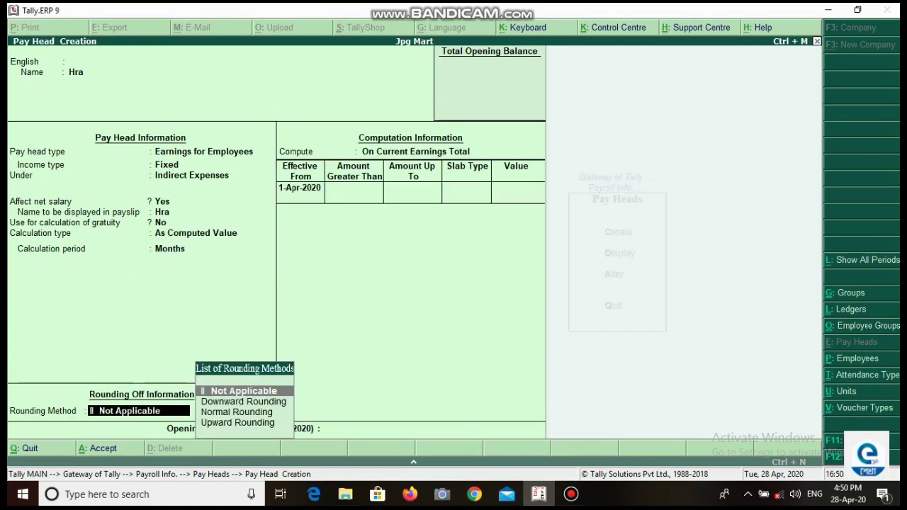
key("Down")
key("Down")
key("Return")
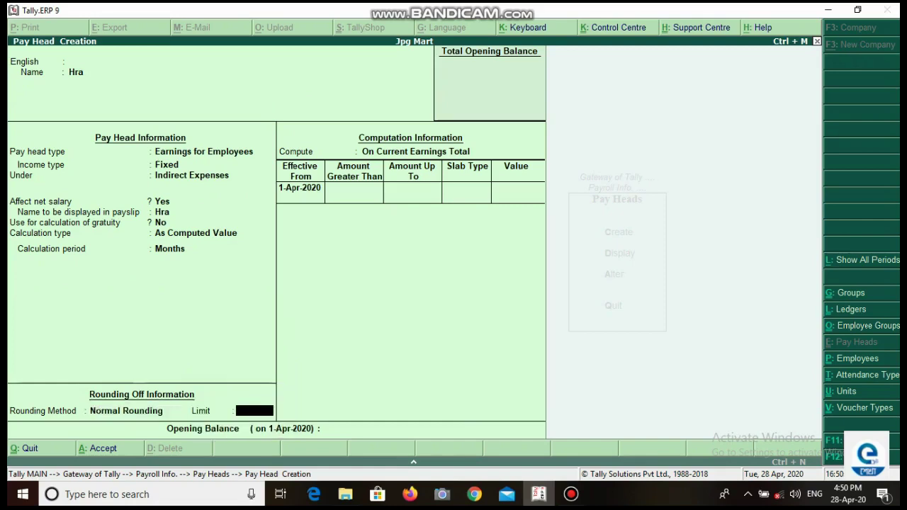
type("2")
key("Return")
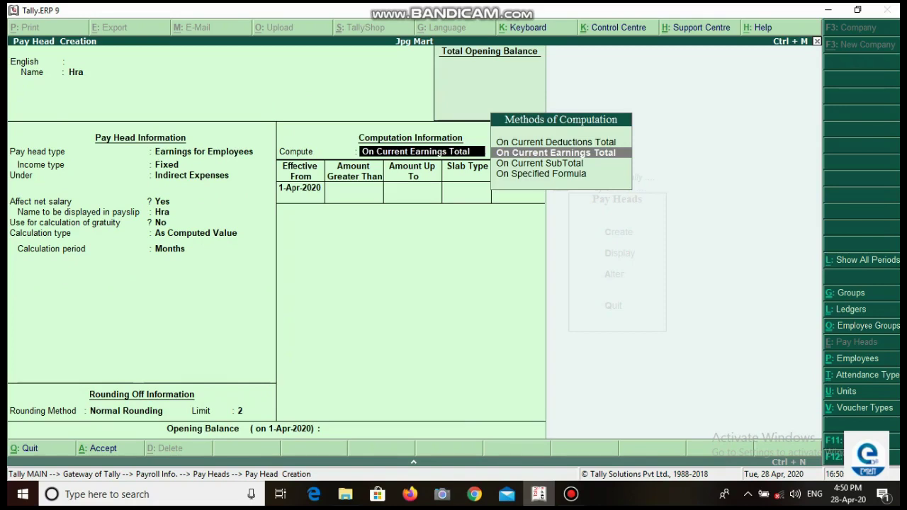
key("Return")
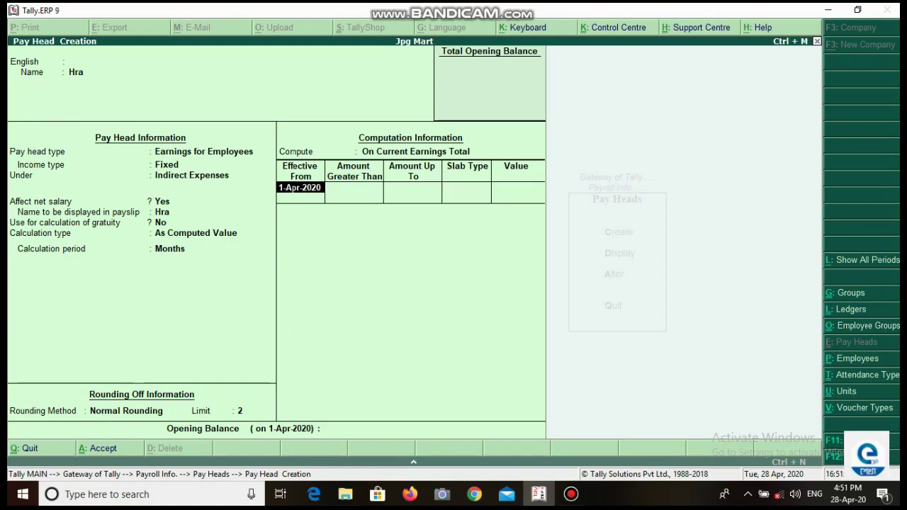
Step: From 1-Apr-2020, add Hra slabs of 10% up to 6,000 and 15% up to 9,000
key("Return")
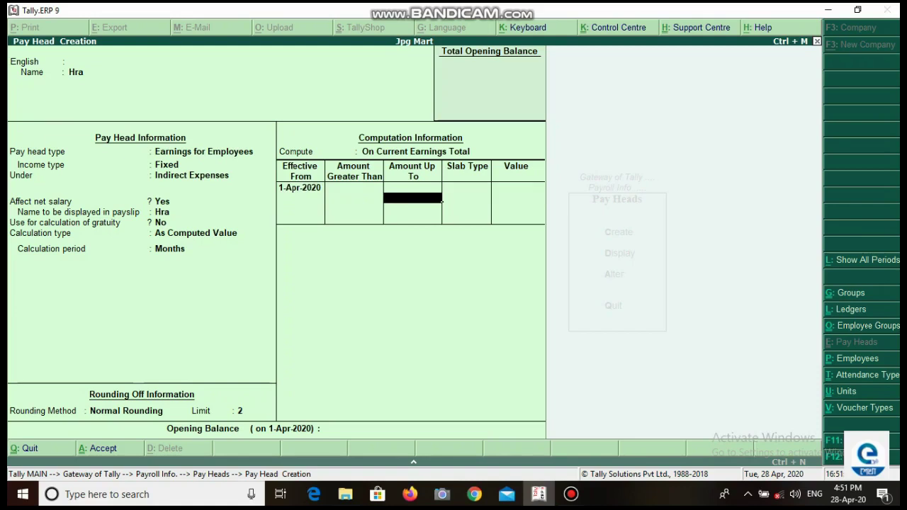
type("6000")
key("Return")
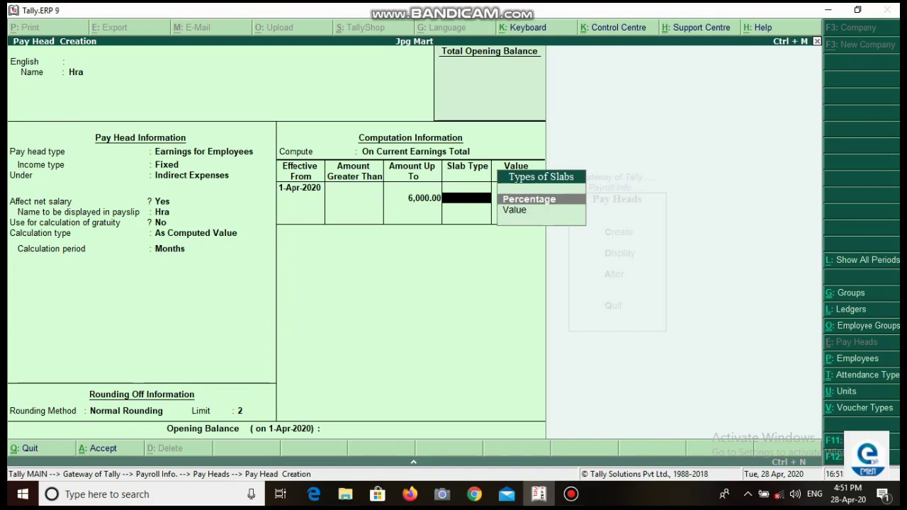
key("Return")
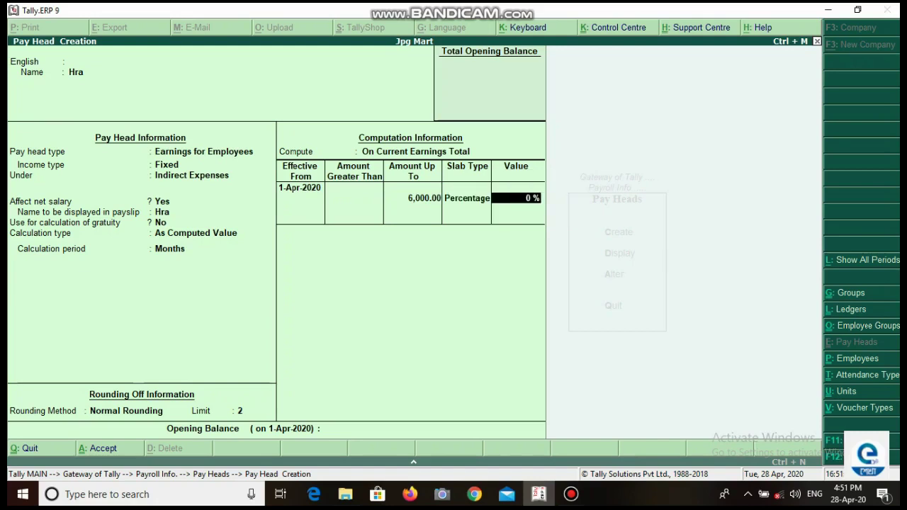
type("10")
key("Return")
type("9000")
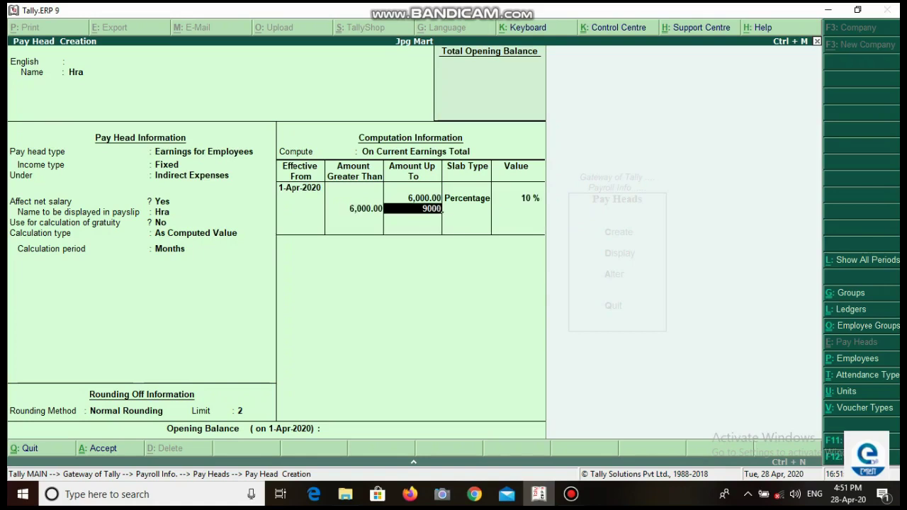
key("Return")
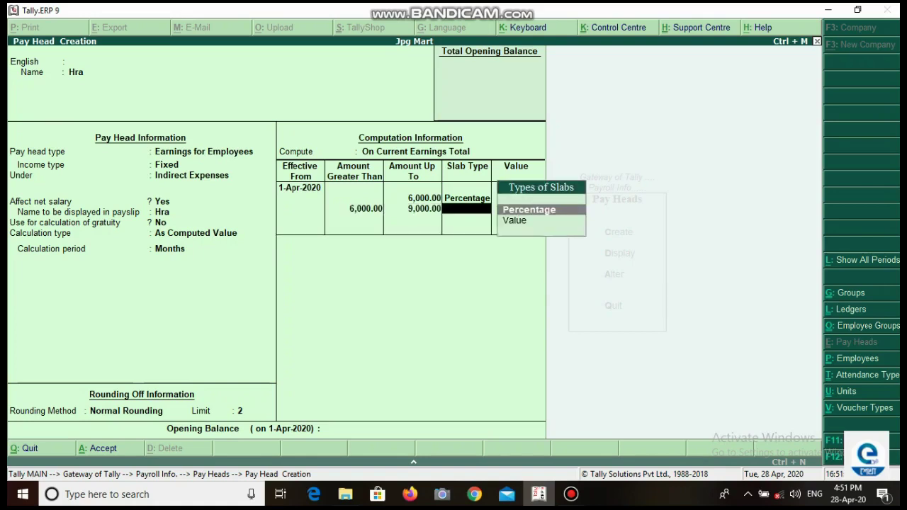
key("Return")
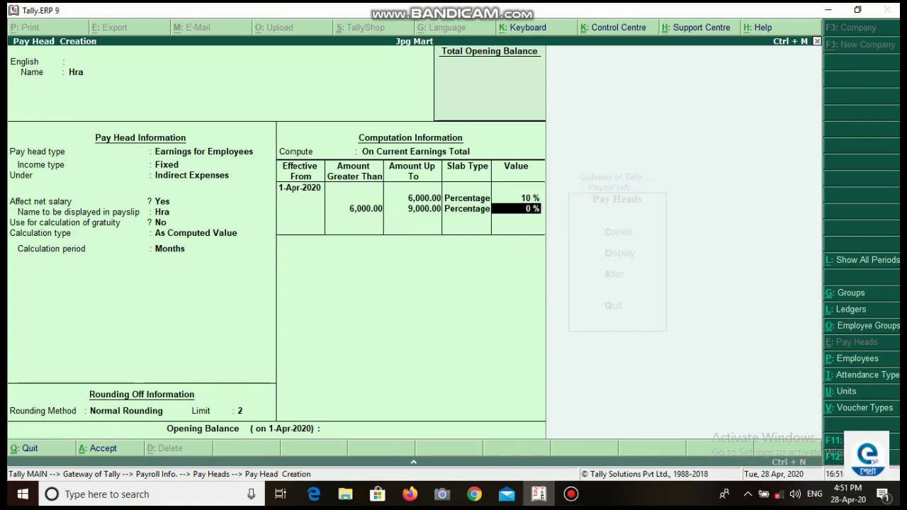
type("15")
key("Return")
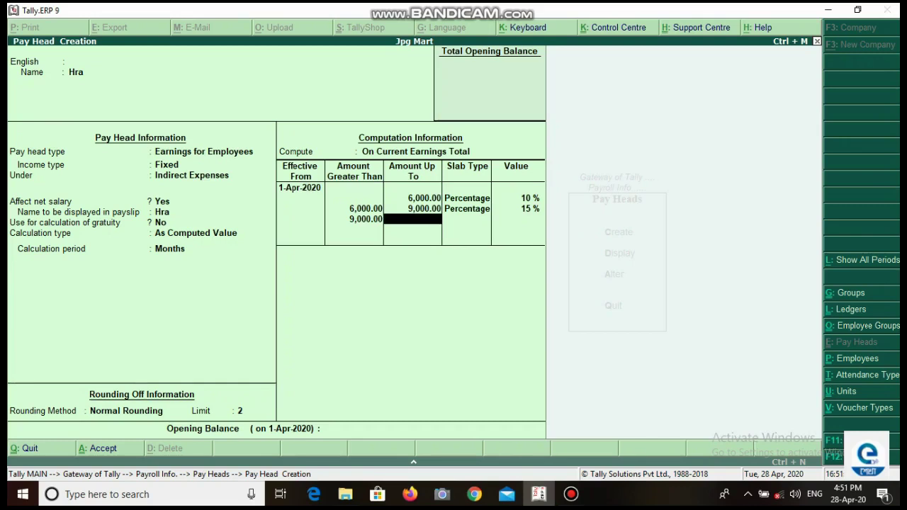
Step: Add a fixed 1,500 slab above 9,000 and save Hra
key("Return")
key("Down")
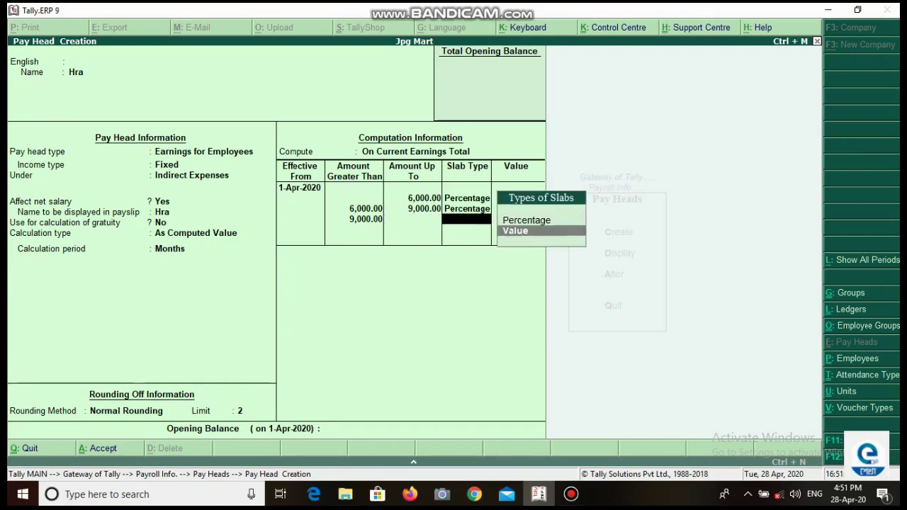
key("Return")
type("1500")
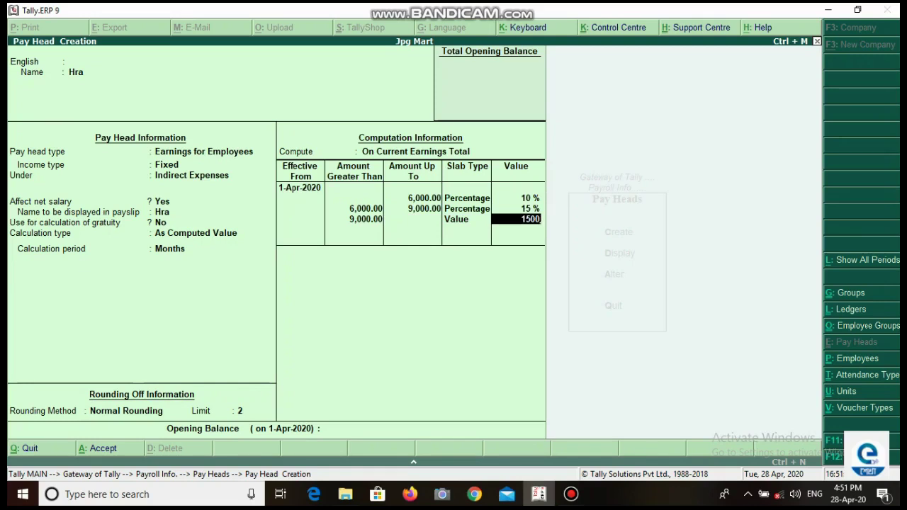
key("Return")
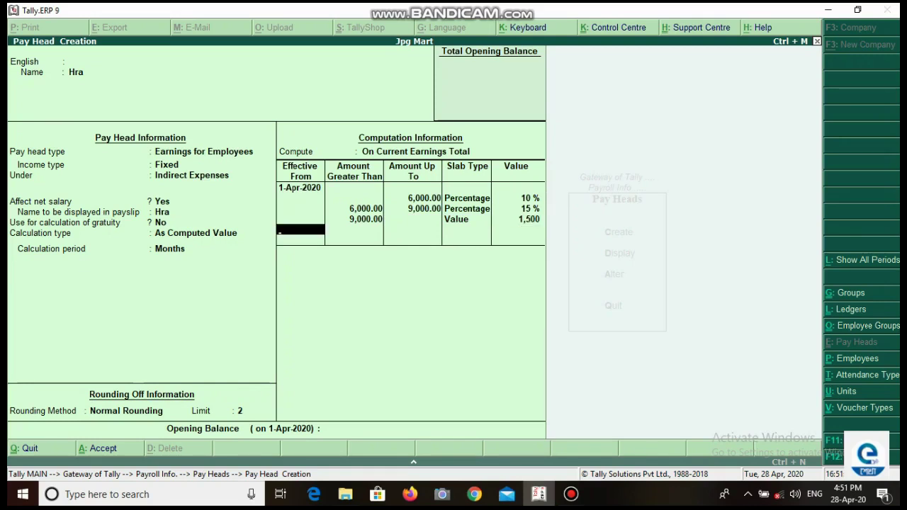
key("Return")
key("Return")
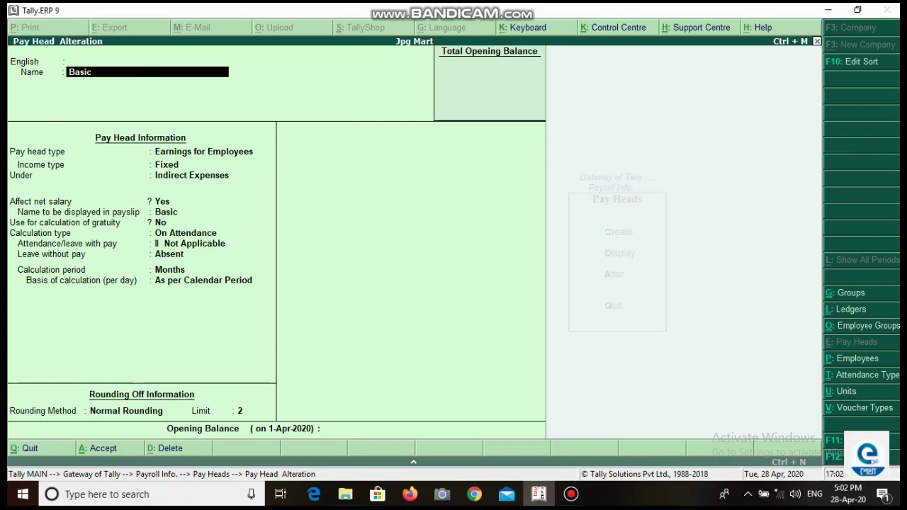
key("BackSpace")
key("BackSpace")
key("BackSpace")
key("BackSpace")
key("BackSpace")
key("Escape")
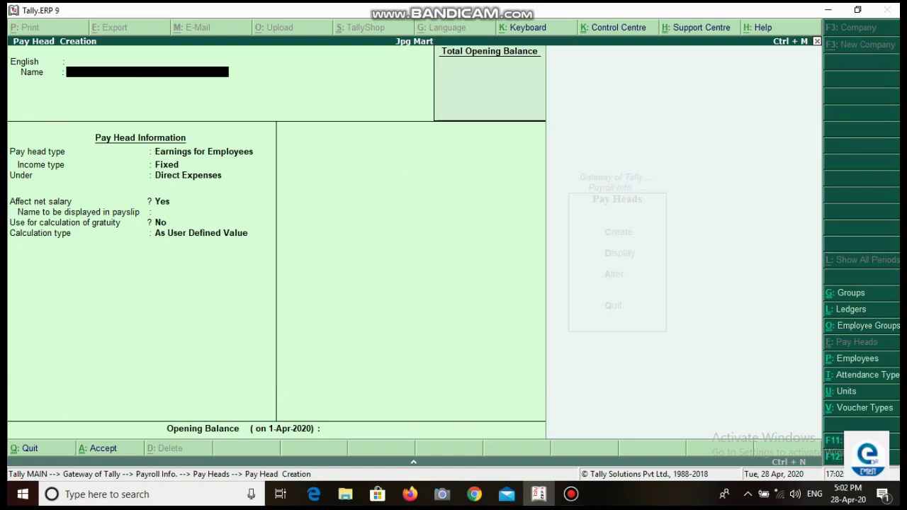
Step: Name the pay head PF as a Deduction from Employees under Current Liabilities
type("Pf")
key("BackSpace")
type("F")
key("Return")
key("Return")
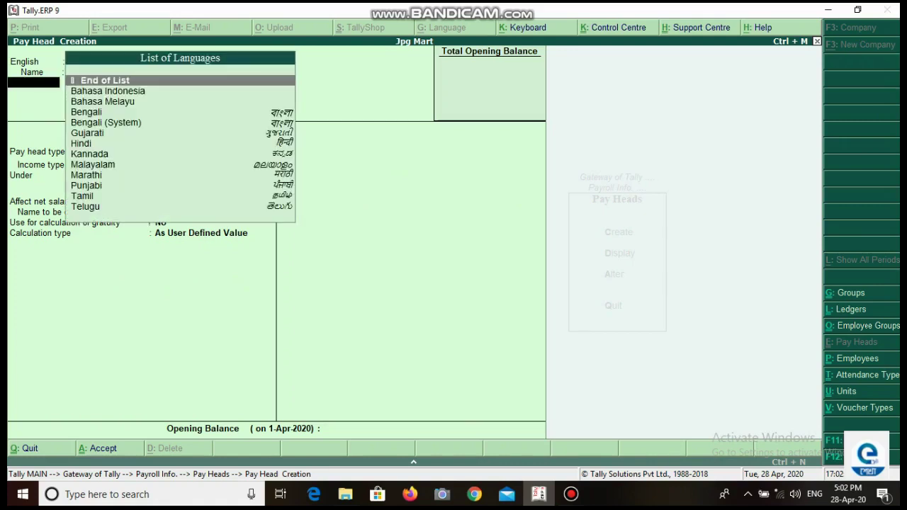
key("Return")
key("Up")
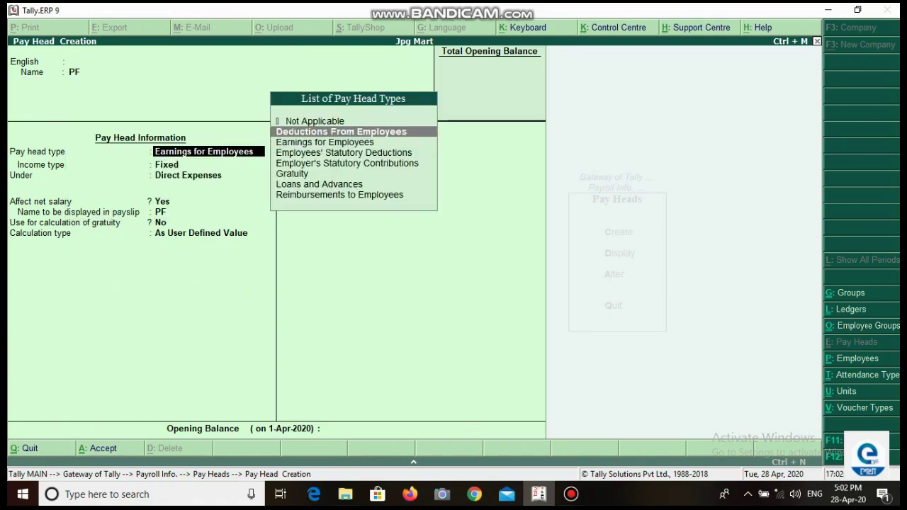
key("Return")
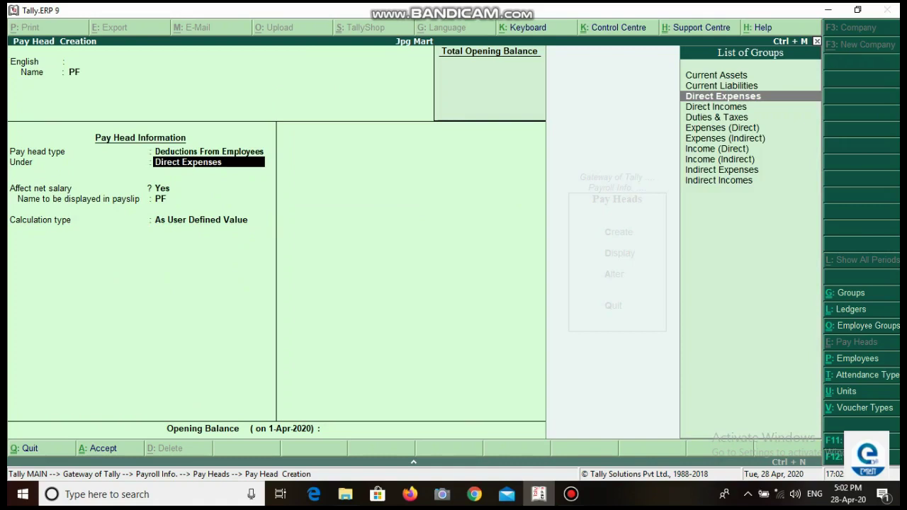
type("C")
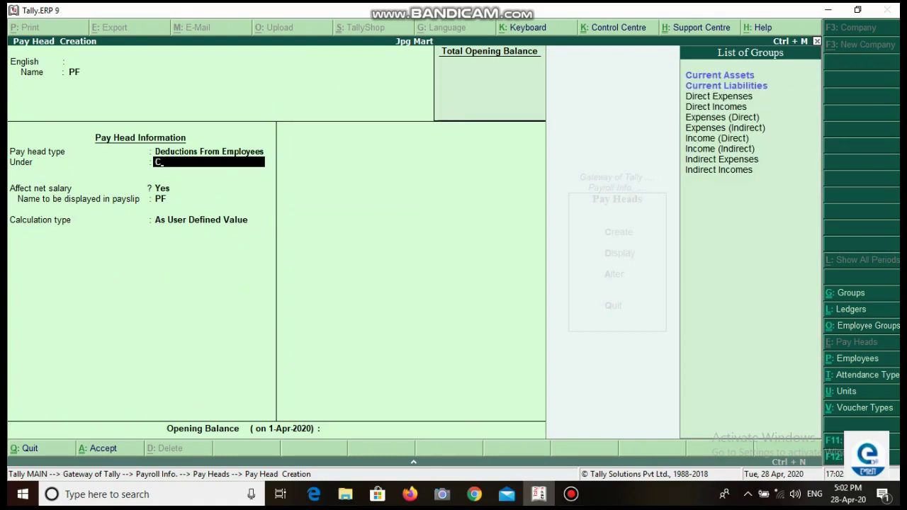
key("Down")
key("Return")
key("Return")
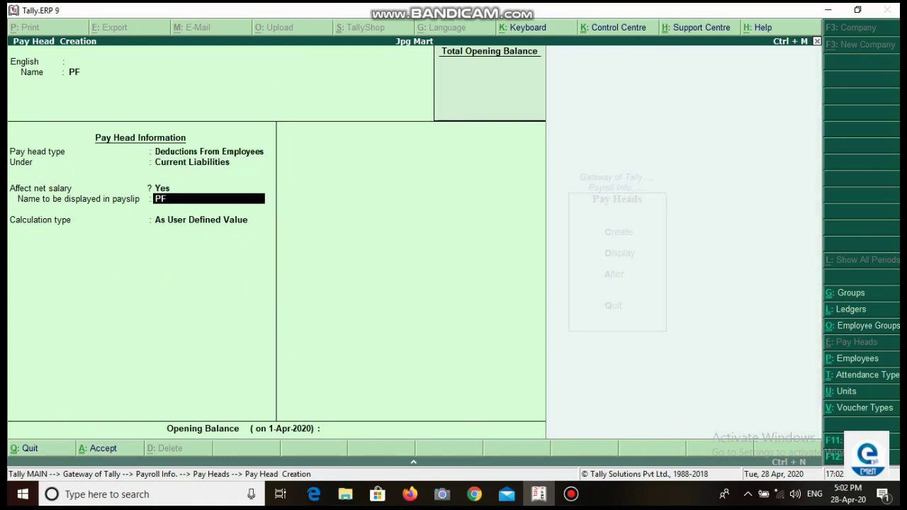
key("Return")
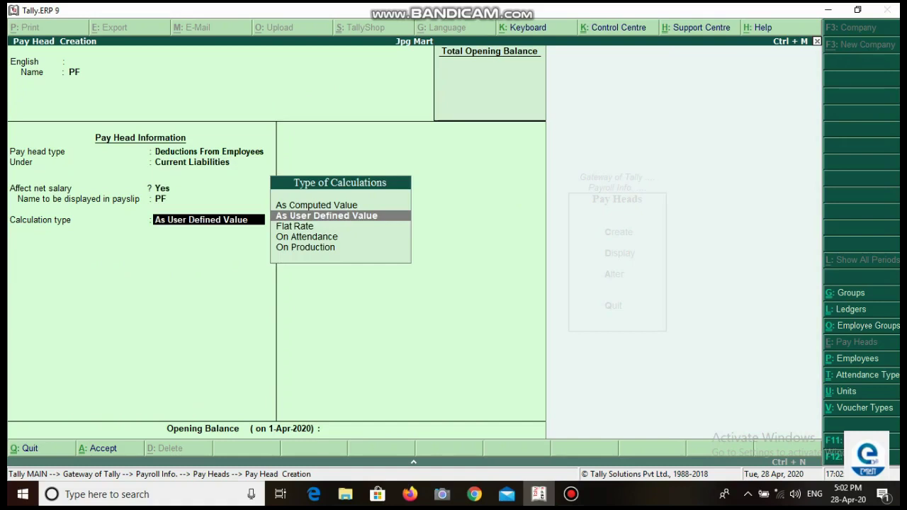
Step: Compute PF As Computed Value on Current Earnings Total with Normal Rounding limit 2
key("Up")
key("Return")
key("Return")
key("Return")
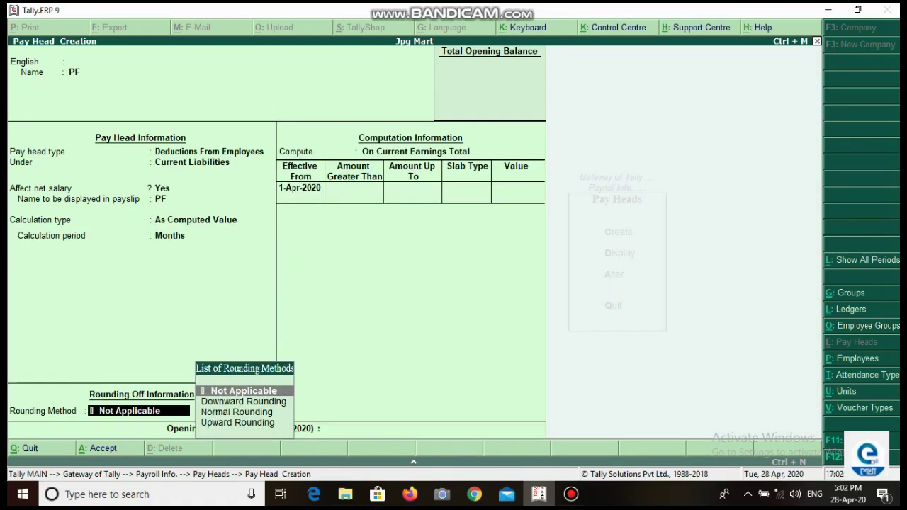
key("Down")
key("Down")
key("Return")
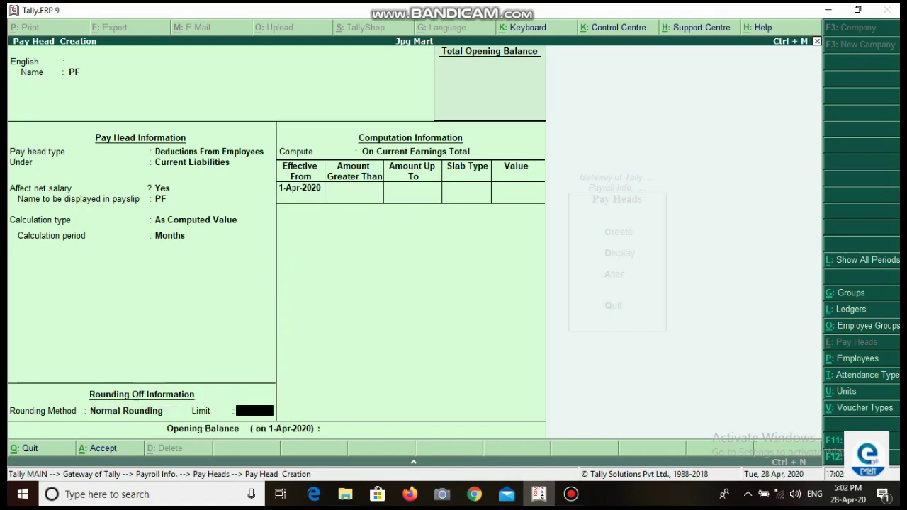
type("2")
key("Return")
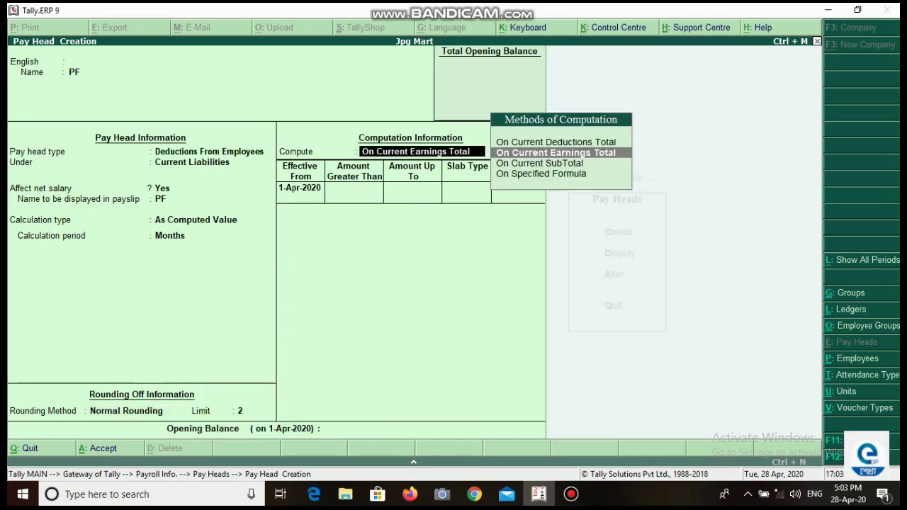
key("Return")
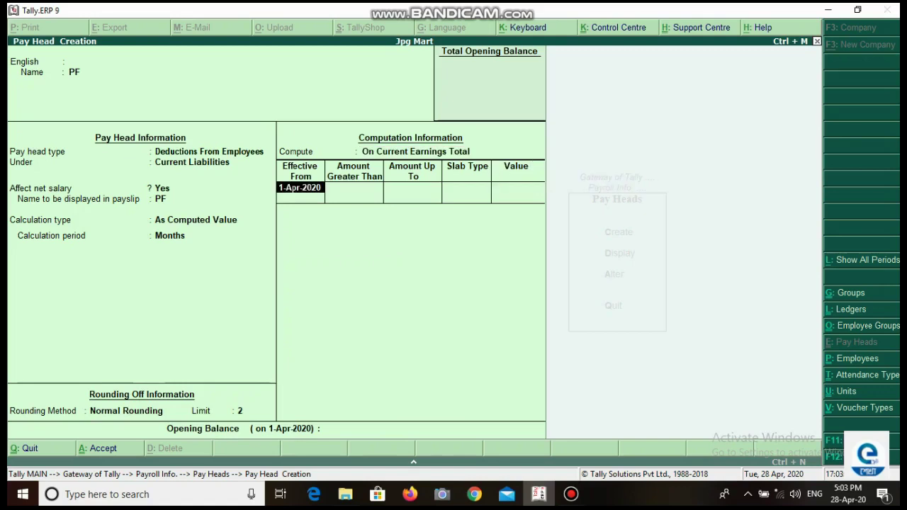
Step: Enter the first PF slab as a fixed value of 250 up to 6,000
key("Return")
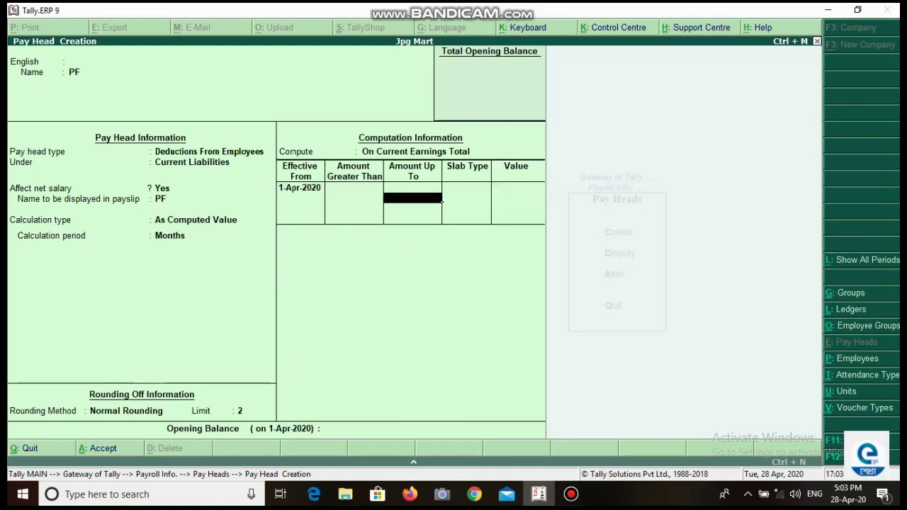
type("6000")
key("Return")
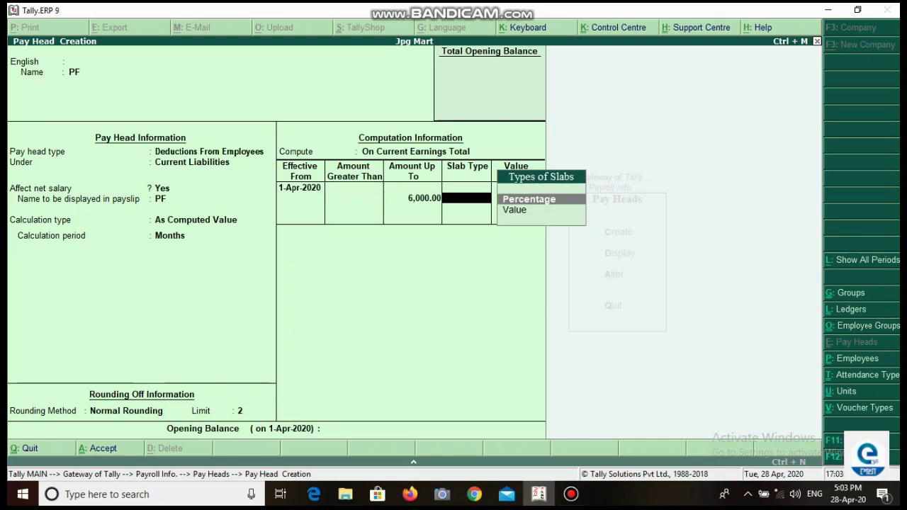
key("Return")
type("250")
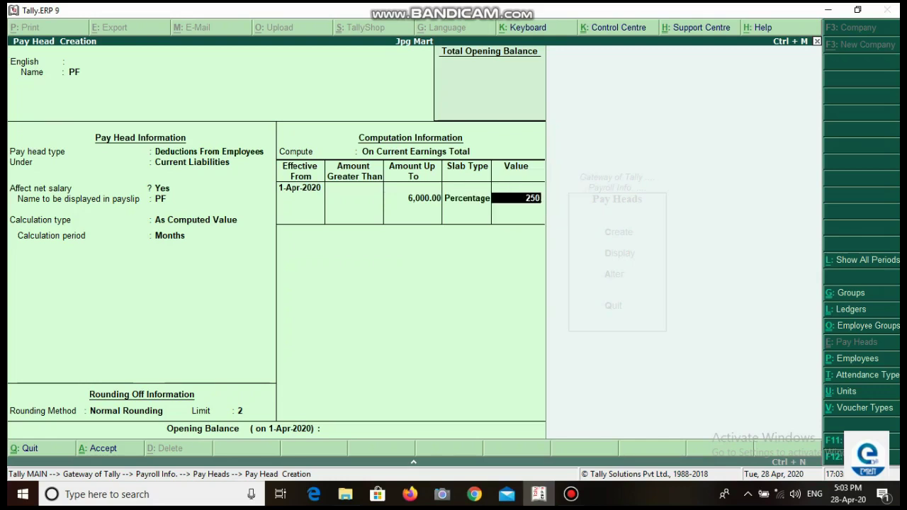
key("Return")
type("9000")
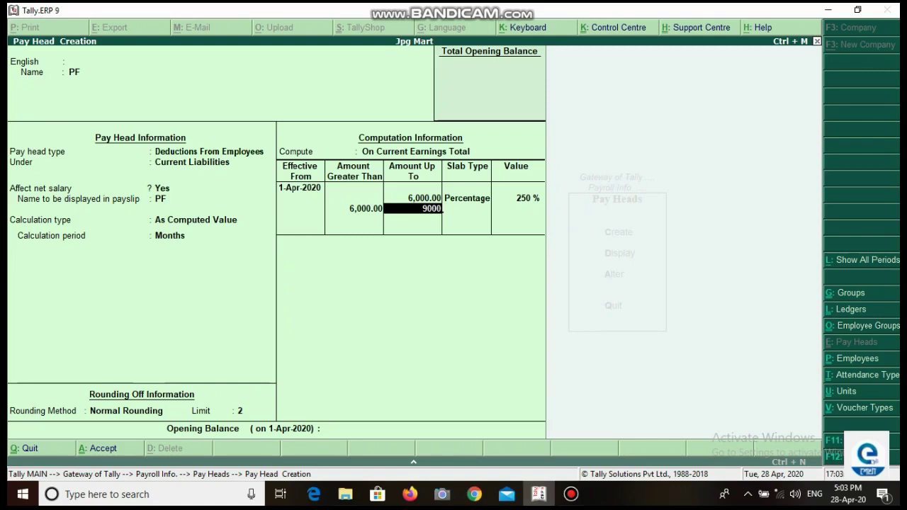
key("Return")
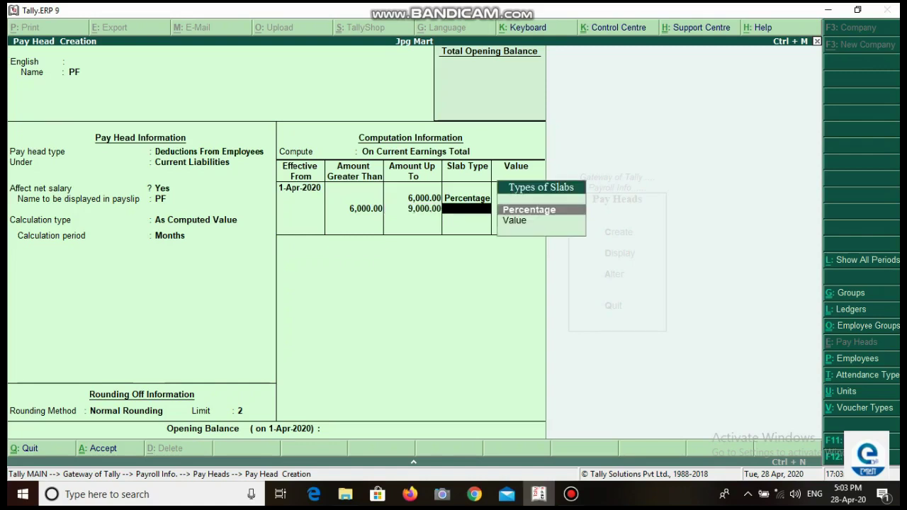
key("BackSpace")
key("BackSpace")
key("BackSpace")
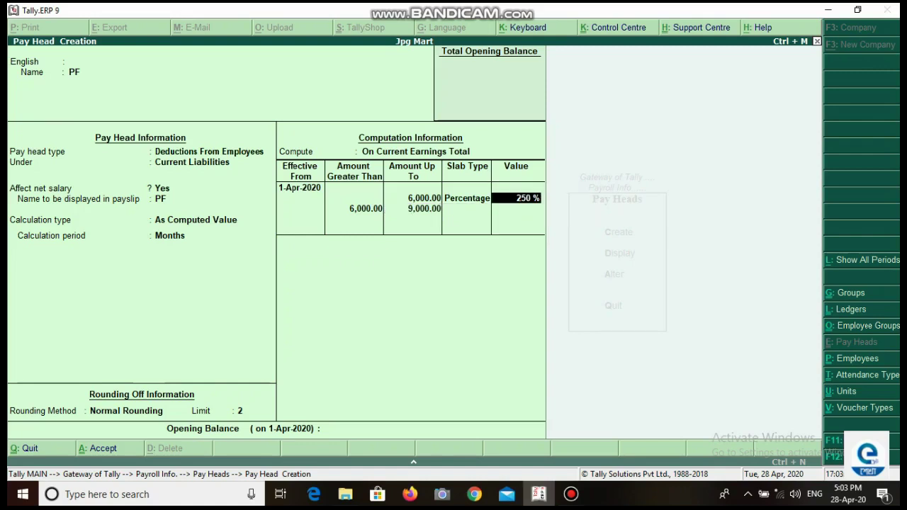
key("Down")
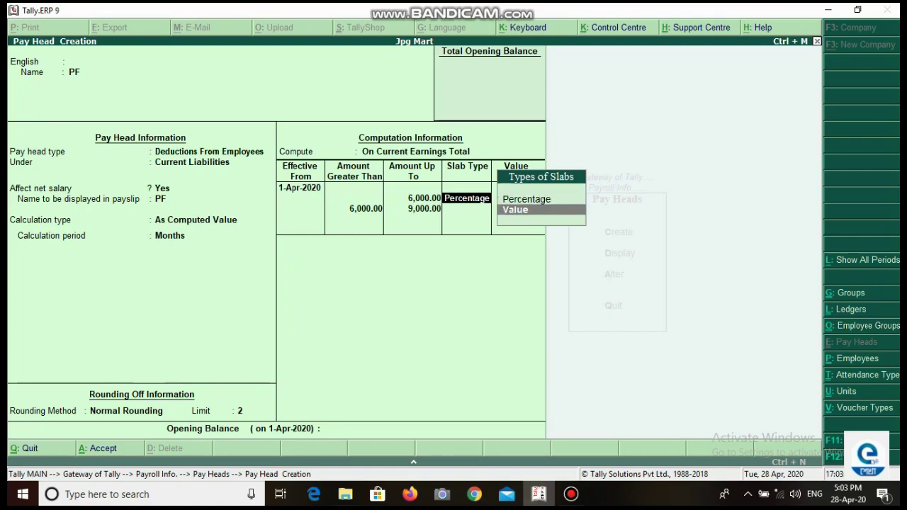
key("Return")
key("Return")
Step: Add fixed PF slabs of 300 up to 9,000 and 750 above, then save
key("Return")
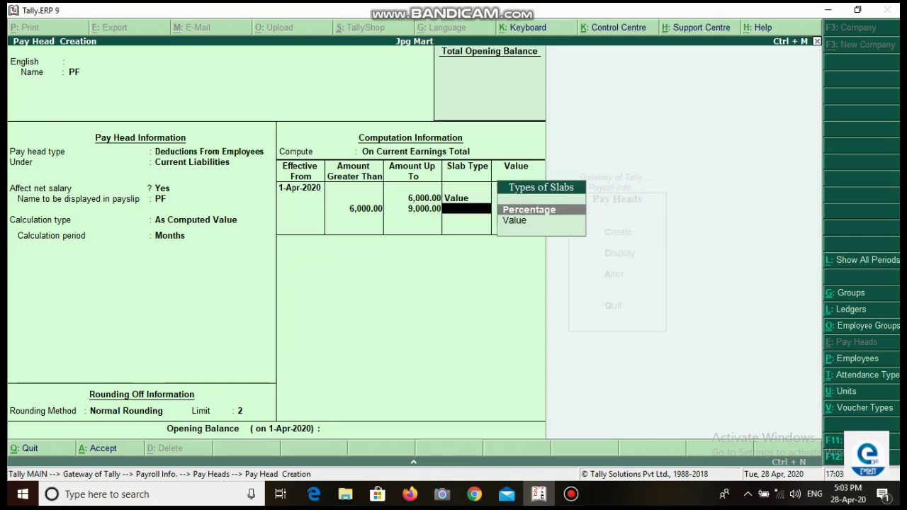
key("Down")
key("Return")
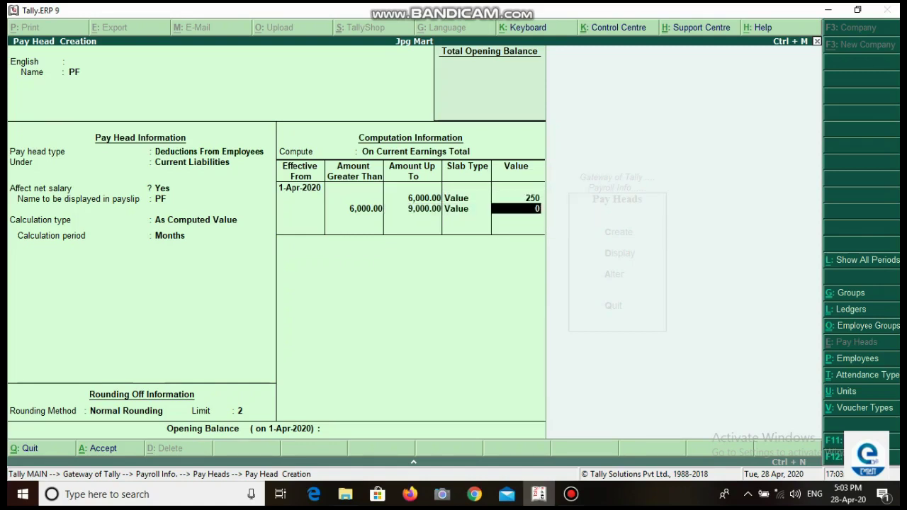
type("300")
key("Return")
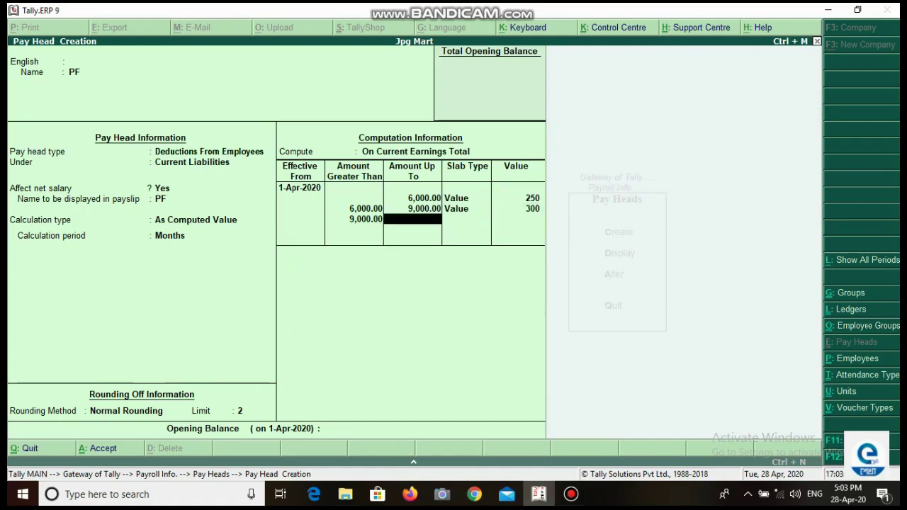
key("Return")
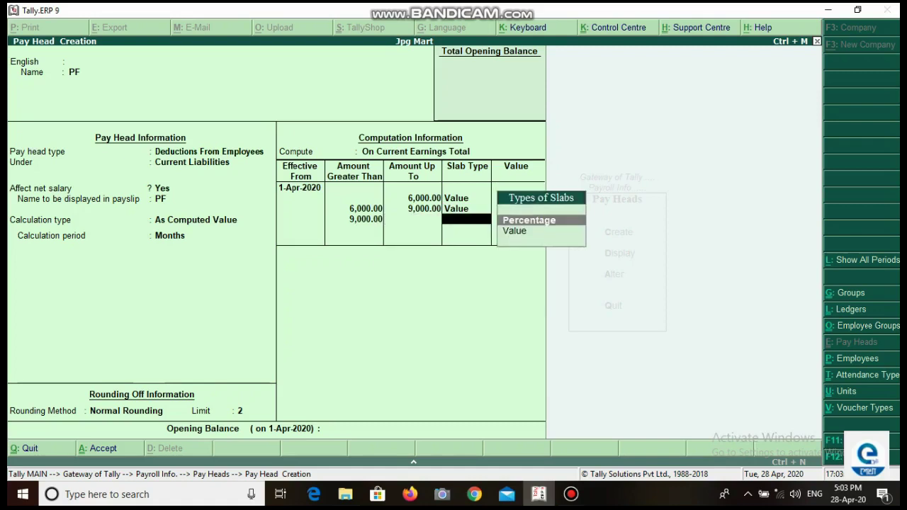
key("Down")
key("Return")
type("750")
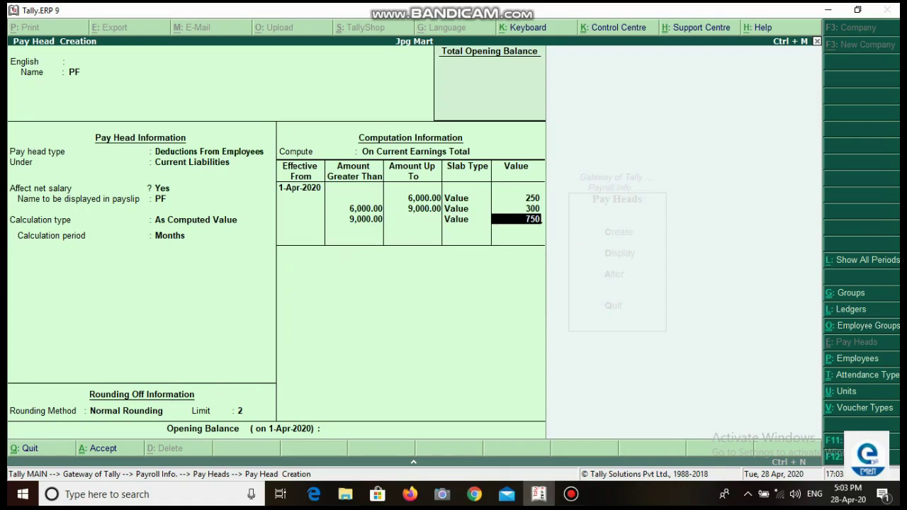
key("Return")
key("Return")
key("Return")
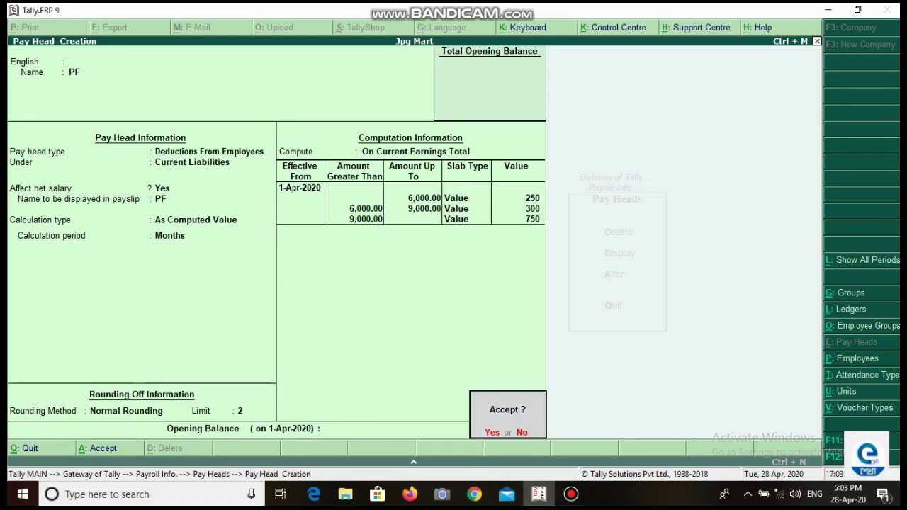
key("Return")
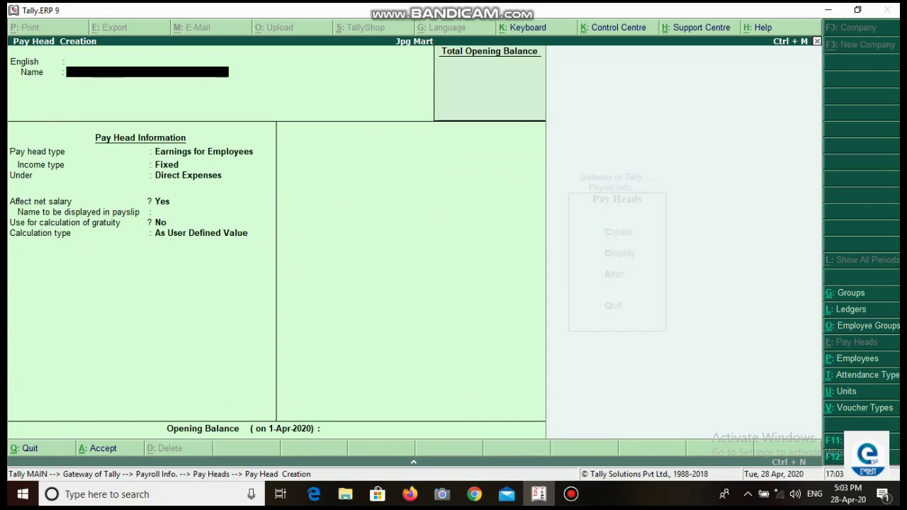
Step: Name the pay head Over Time as a Fixed earning under Indirect Expenses
type("Ovet")
key("BackSpace")
type("r time")
key("Return")
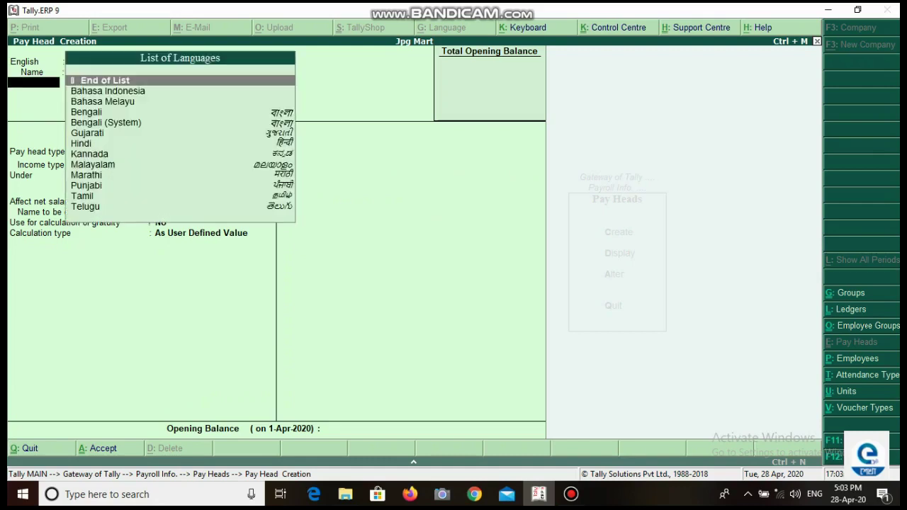
key("Return")
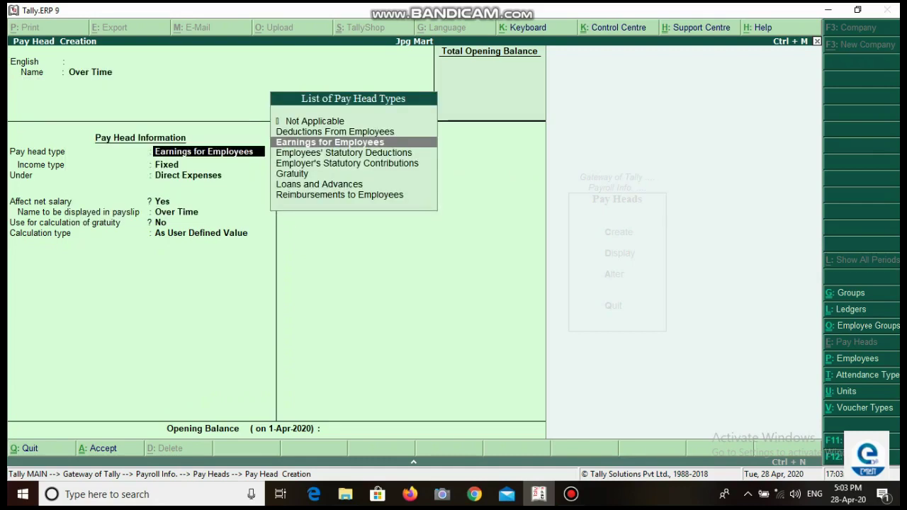
key("Return")
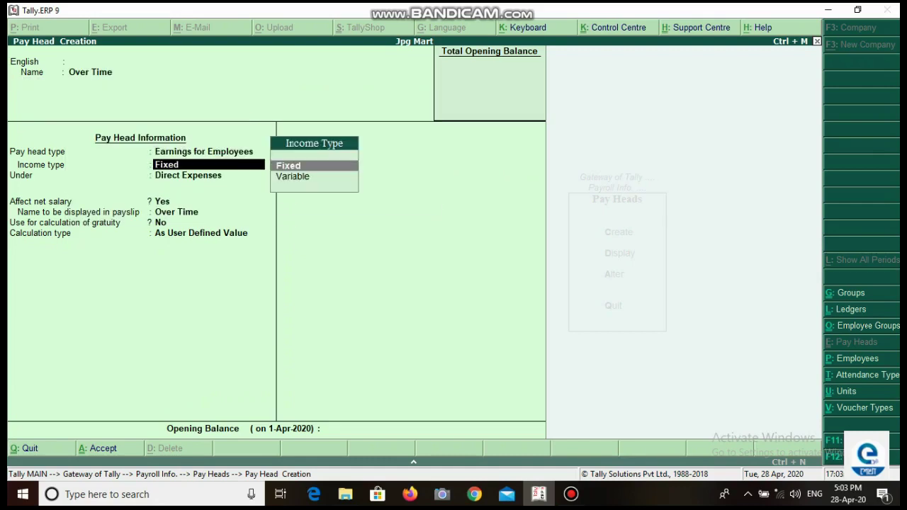
key("Return")
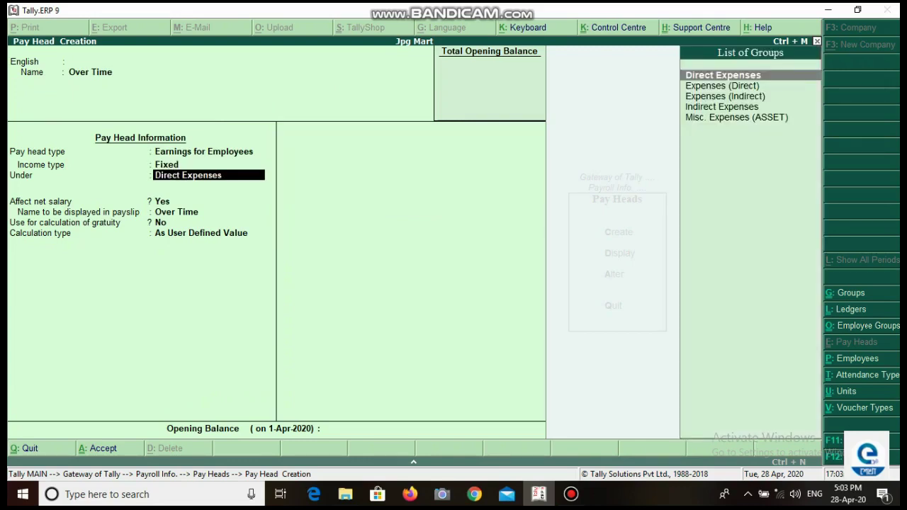
key("Down")
key("Down")
key("Down")
key("Return")
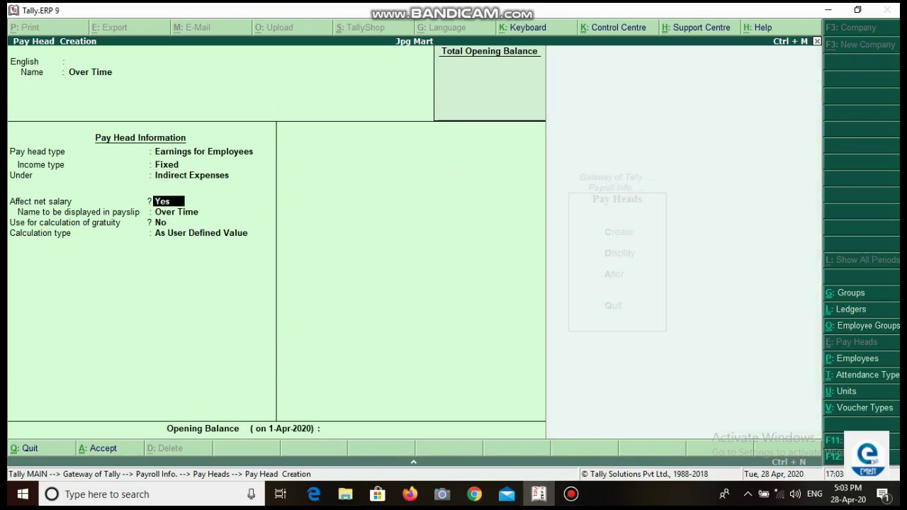
key("Return")
key("Return")
key("Return")
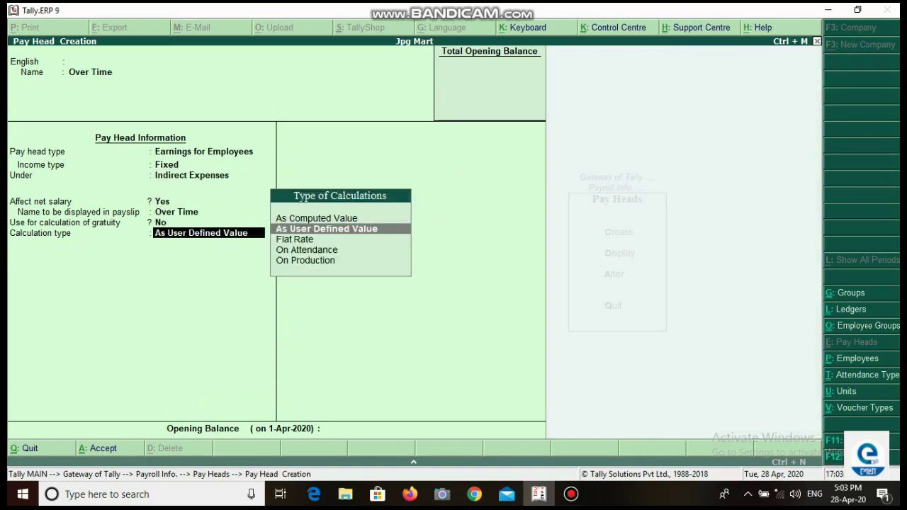
Step: Calculate Over Time on production with Normal Rounding limit 2 and save it
key("Down")
key("Down")
key("Down")
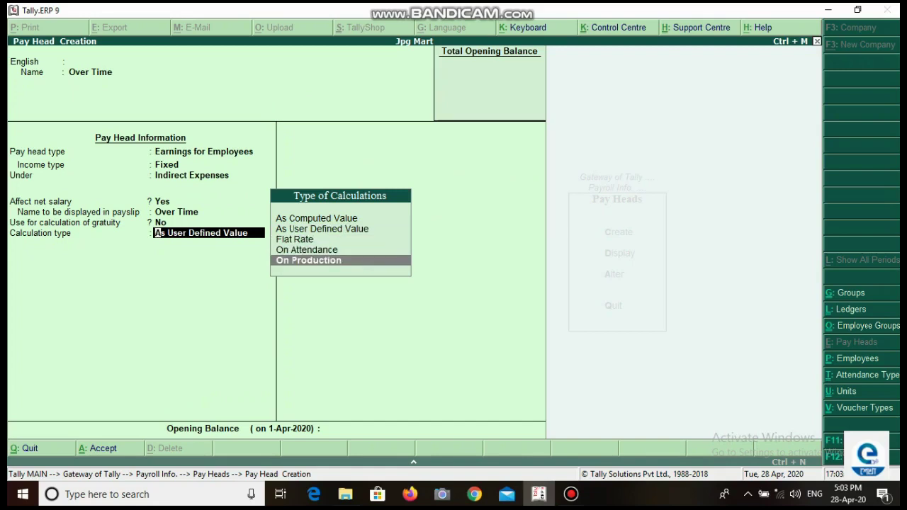
key("Return")
key("Return")
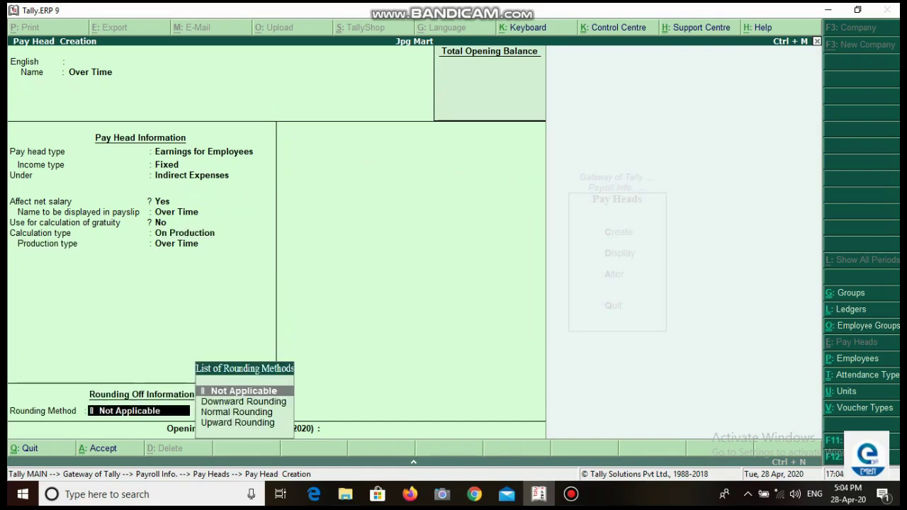
key("Down")
key("Down")
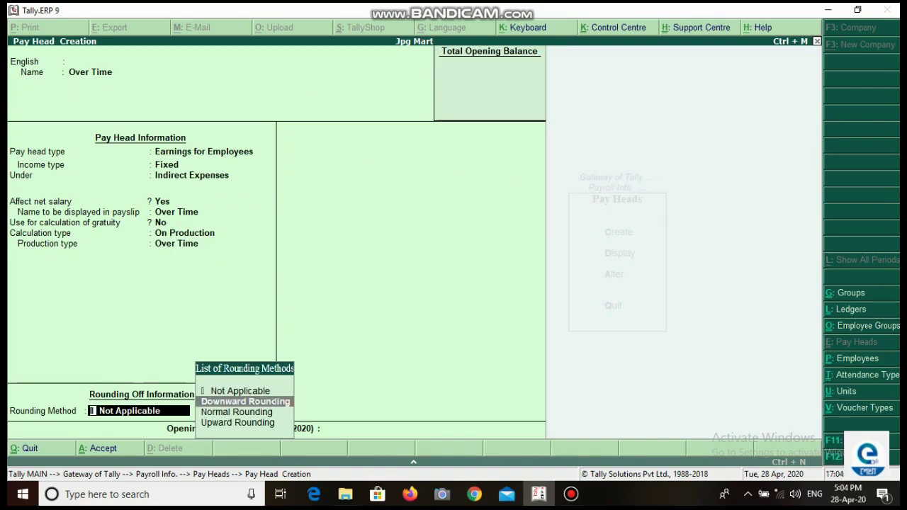
key("Return")
type("2")
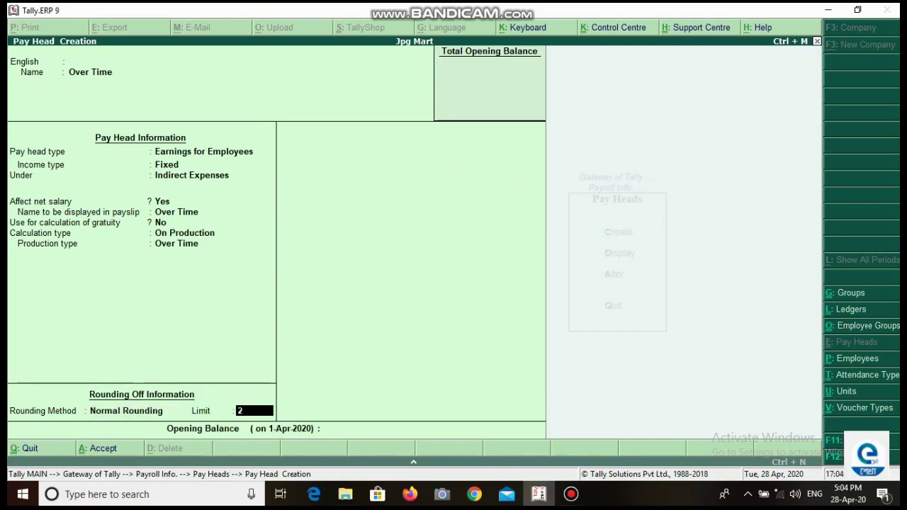
key("Return")
key("Return")
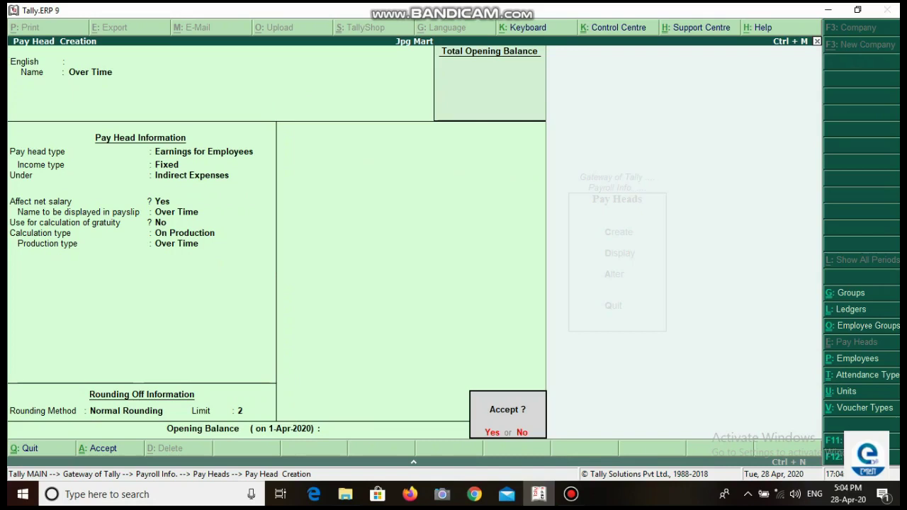
key("Return")
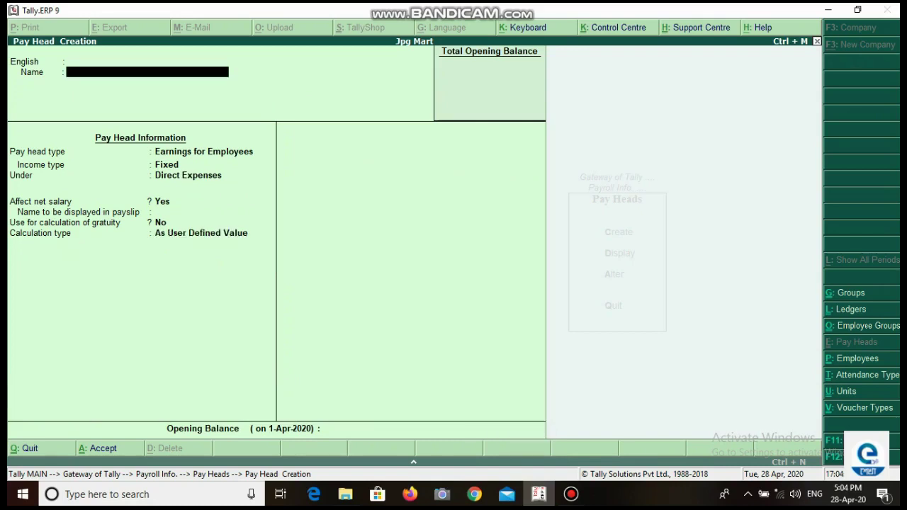
key("Escape")
Step: Leave pay head creation and open Salary Details > Define for the individual employee
key("Return")
key("Escape")
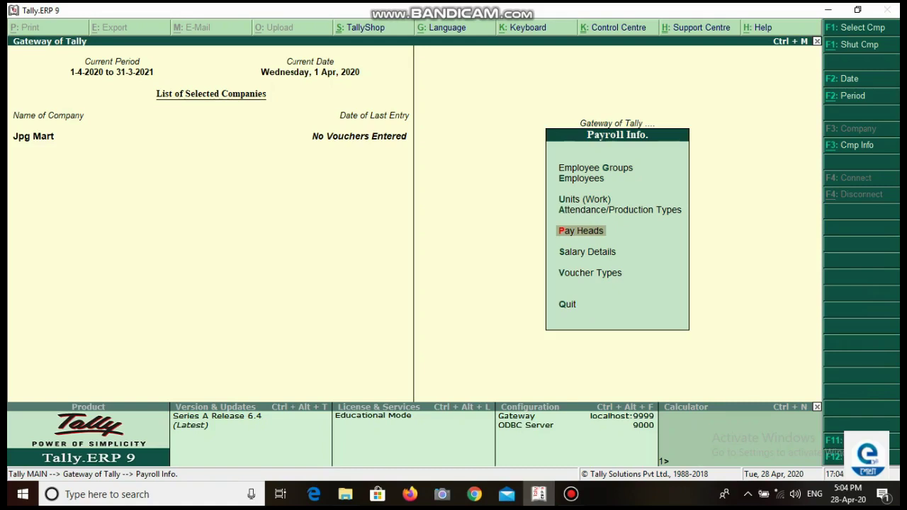
key("Down")
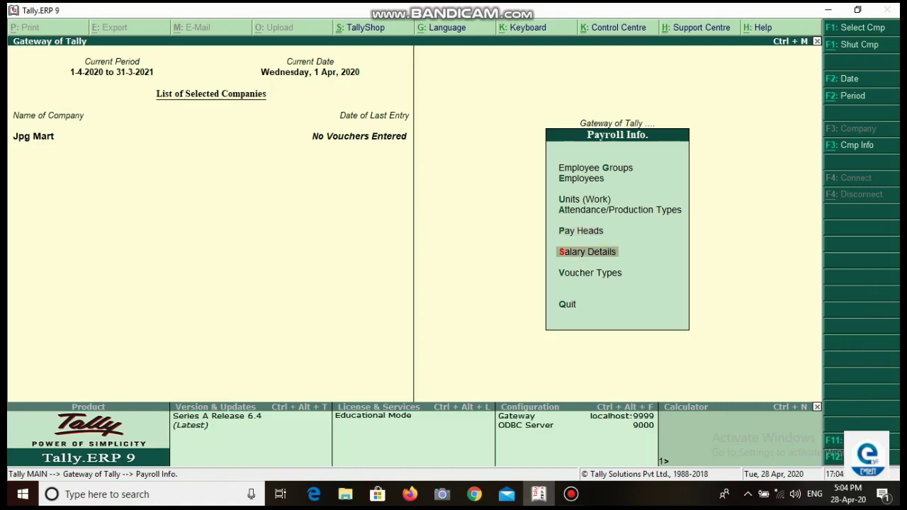
key("Return")
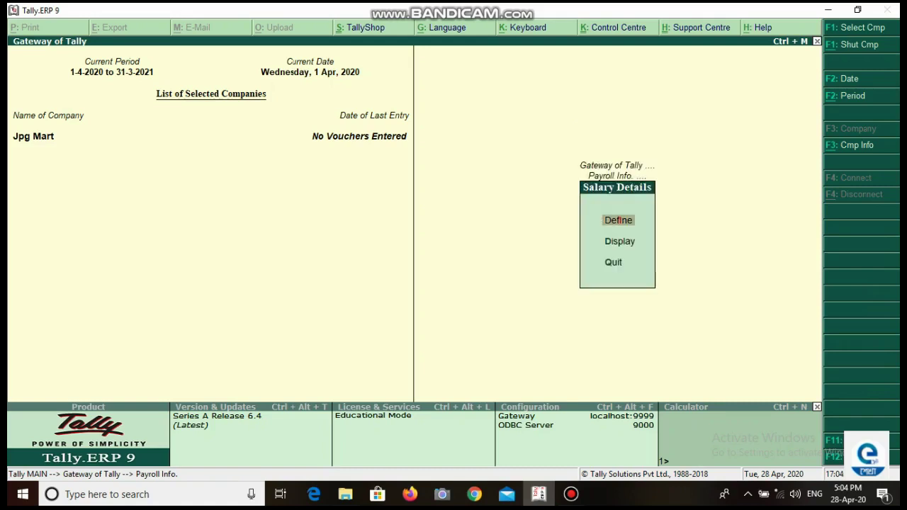
key("Return")
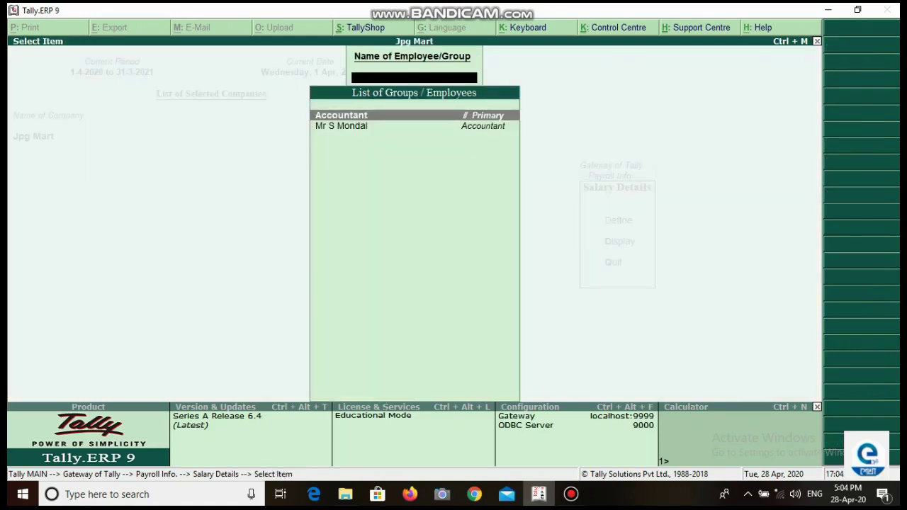
key("Down")
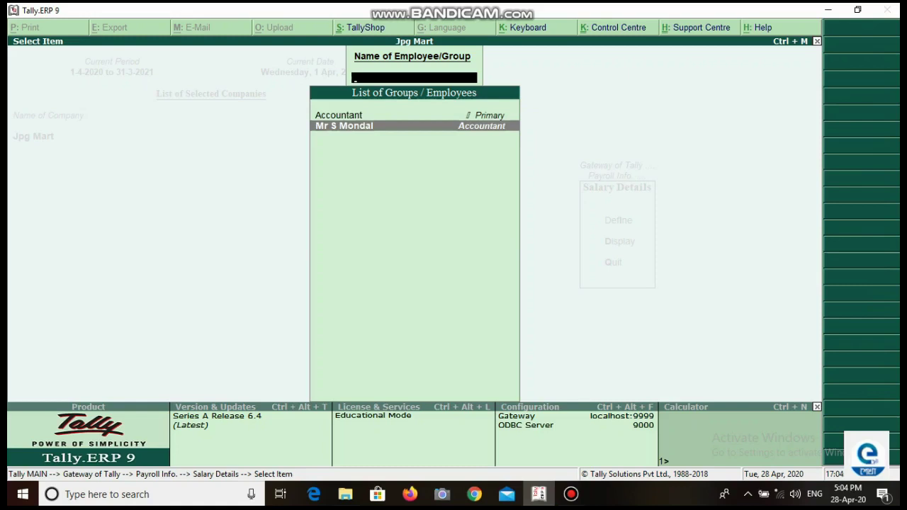
key("Return")
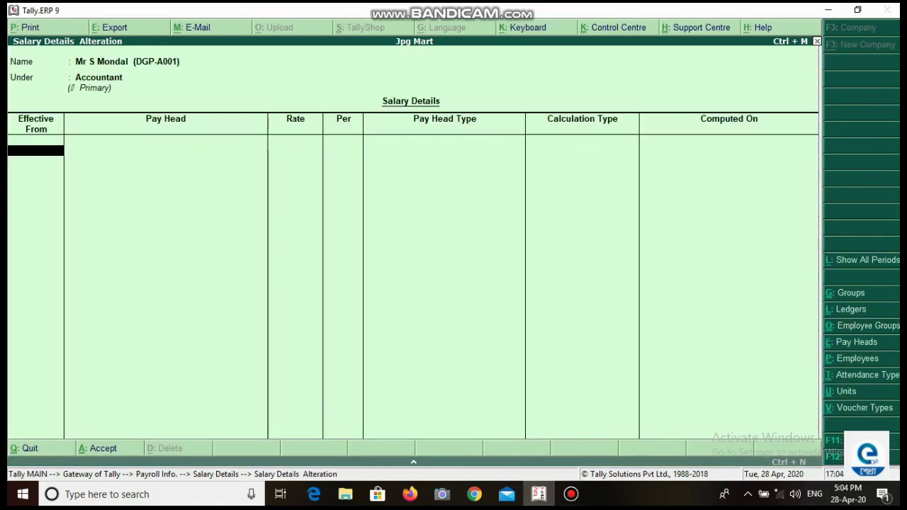
Step: Set the effective date to 1-Apr-2020 and add Basic at 9,000 per month
type("1")
key("Return")
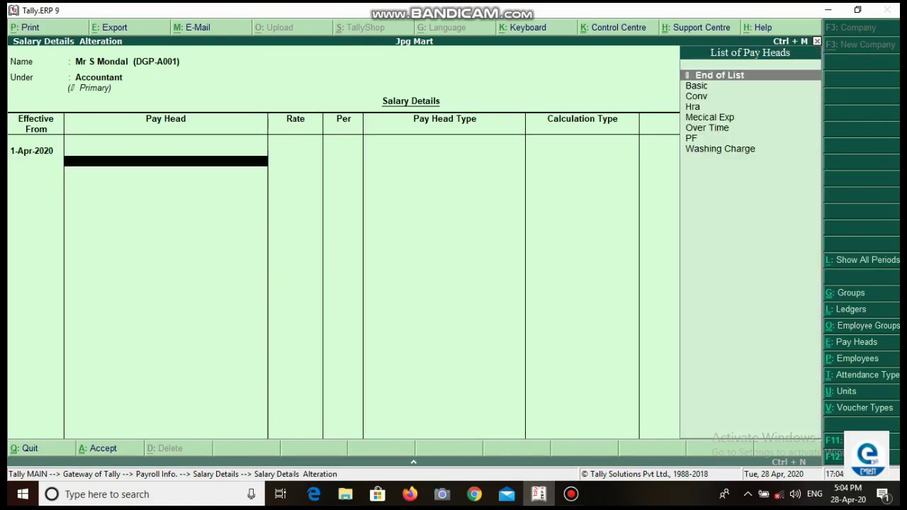
key("Down")
key("Return")
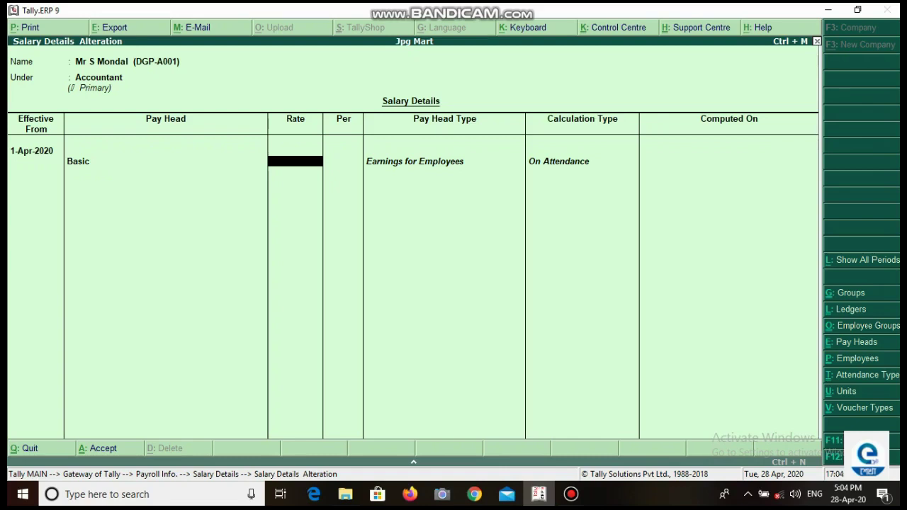
type("9000")
key("Return")
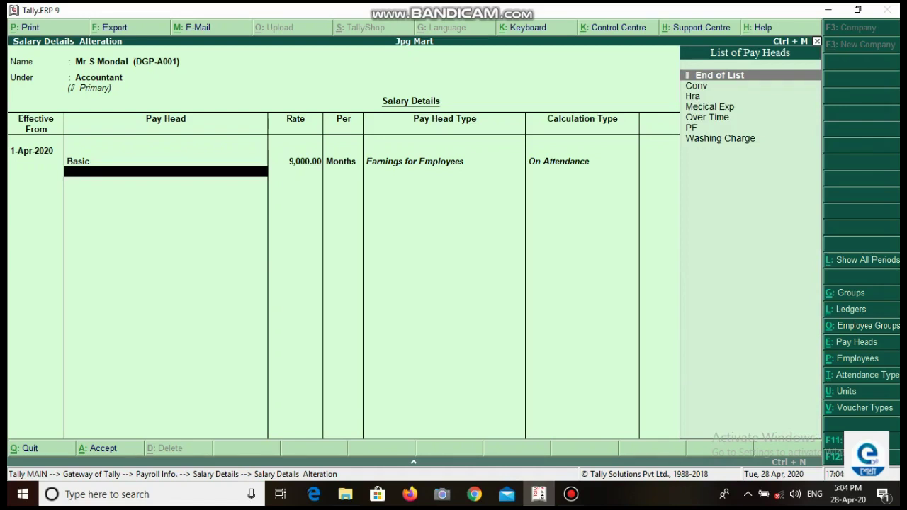
Step: Add the Hra, Conv, Mecical Exp, Washing Charge and PF pay heads
key("Down")
key("Down")
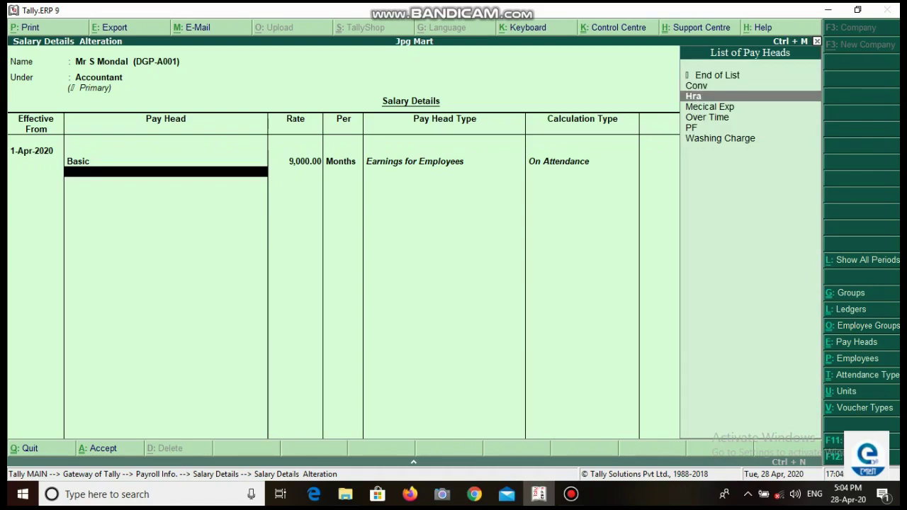
key("Return")
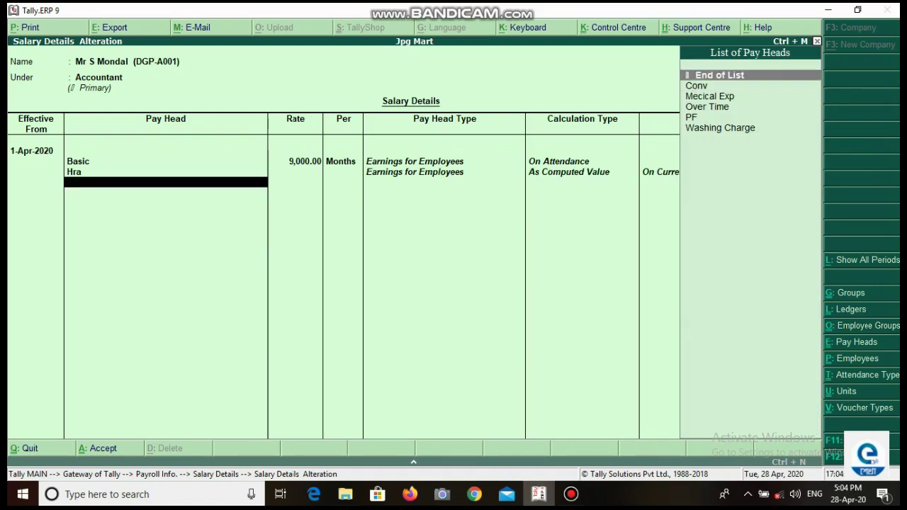
key("Down")
key("Return")
key("Down")
key("Return")
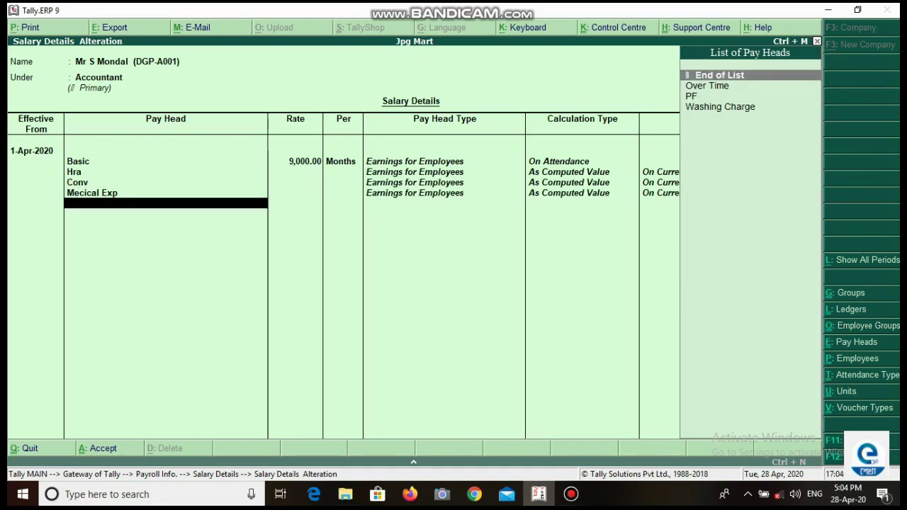
key("Down")
key("Down")
key("Down")
key("Return")
Step: Add Over Time at 350 per hour and save the accountant's salary details
key("Down")
key("Down")
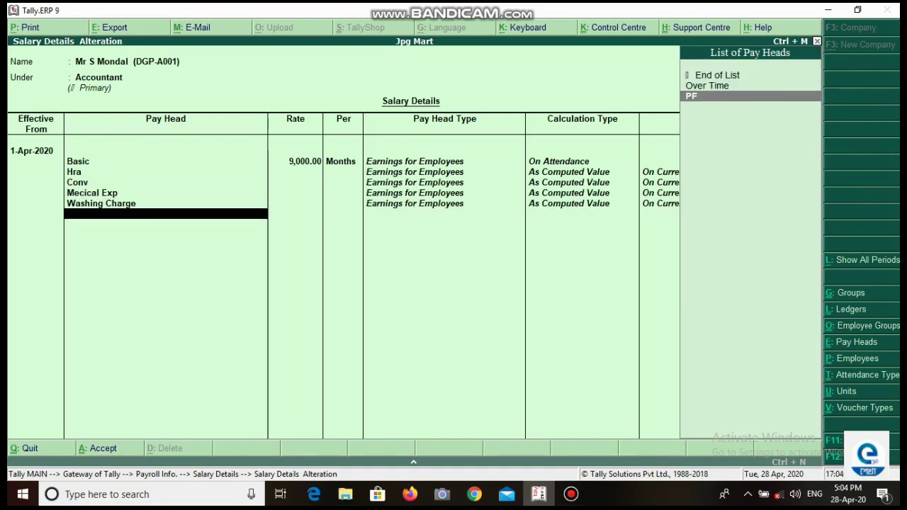
key("Return")
key("Down")
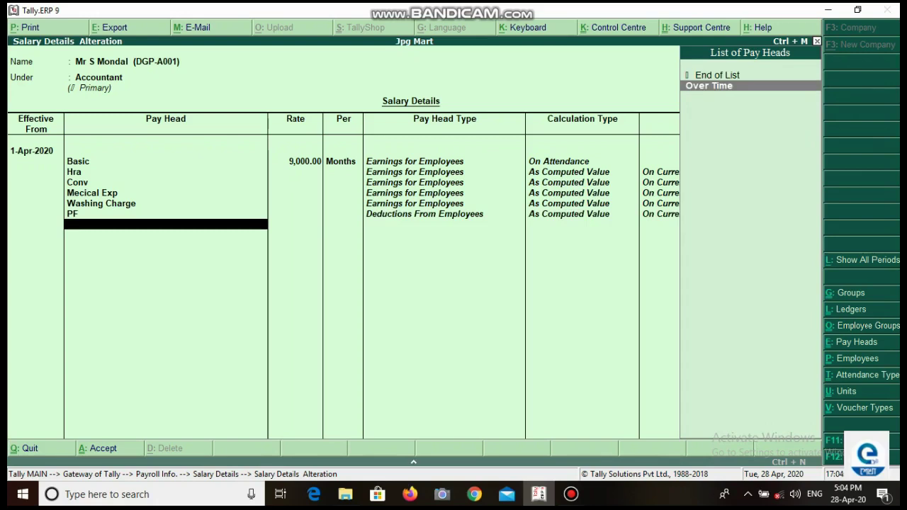
key("Return")
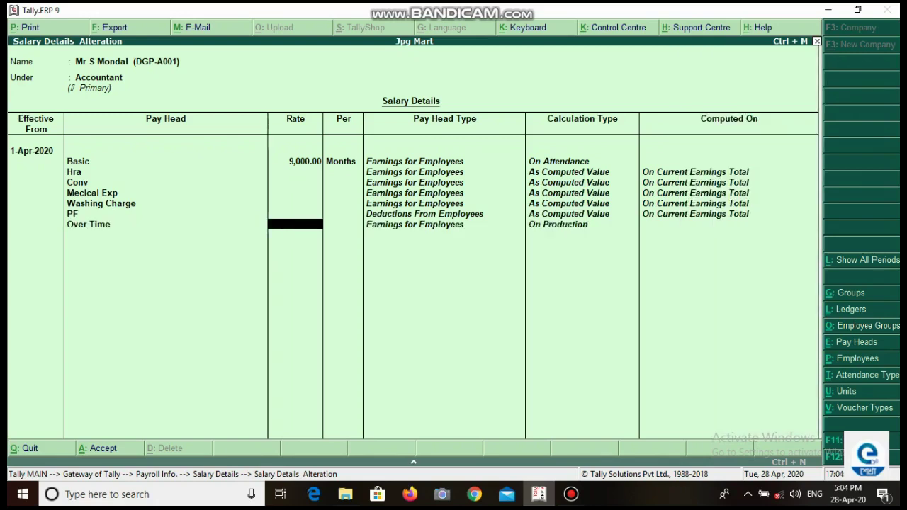
type("350")
key("Return")
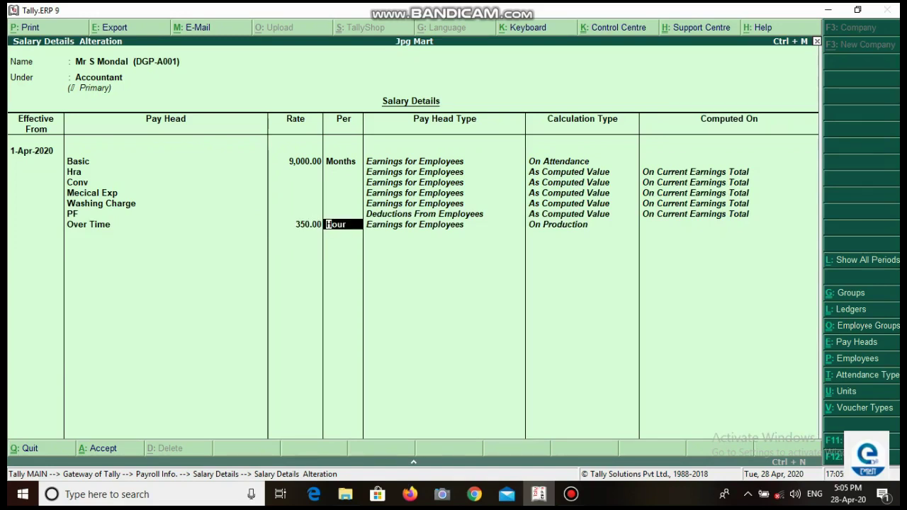
key("Return")
key("Return")
key("Return")
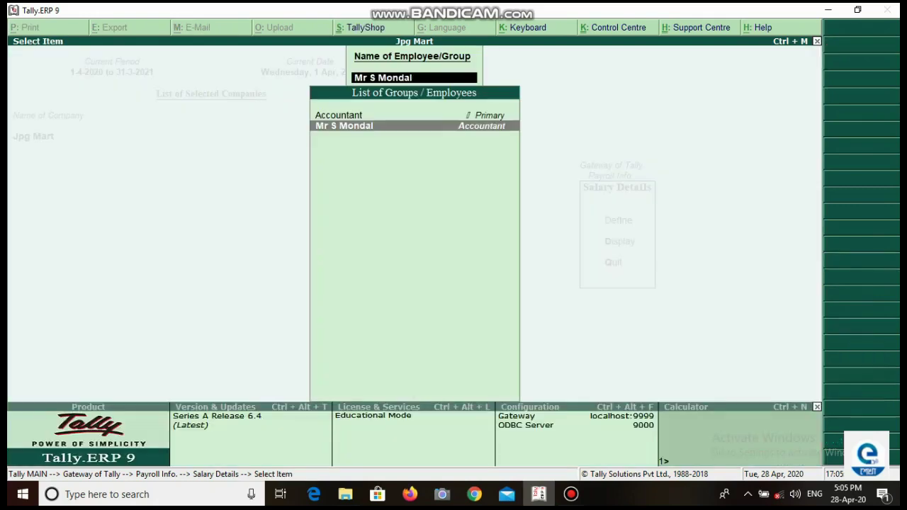
key("BackSpace")
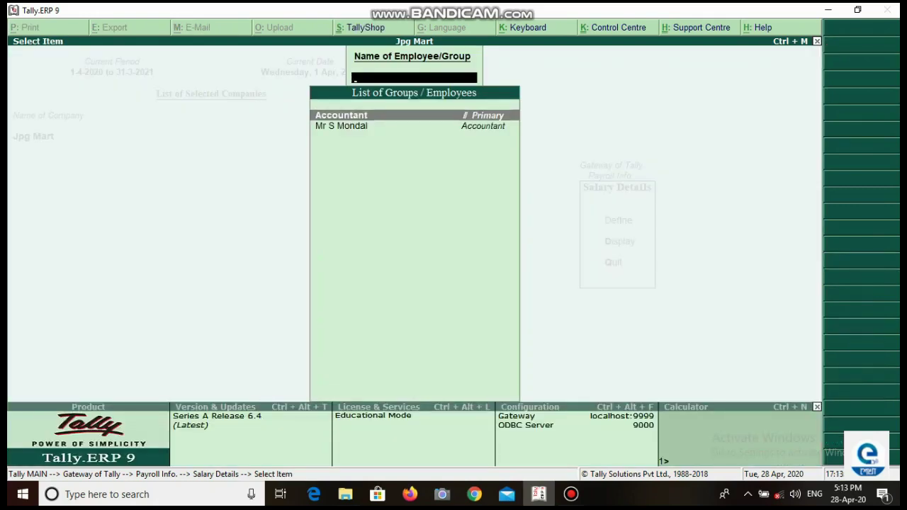
Step: Return to the Gateway of Tally and start a new payroll voucher
key("Escape")
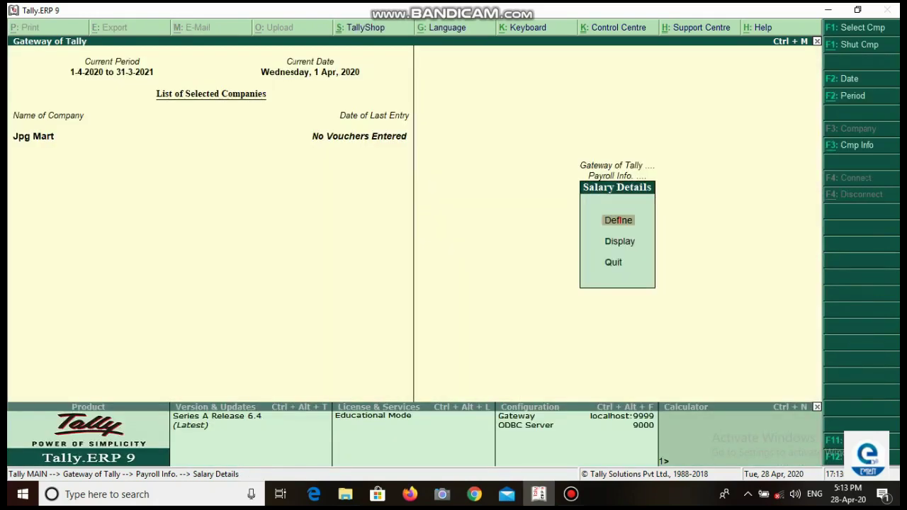
key("Escape")
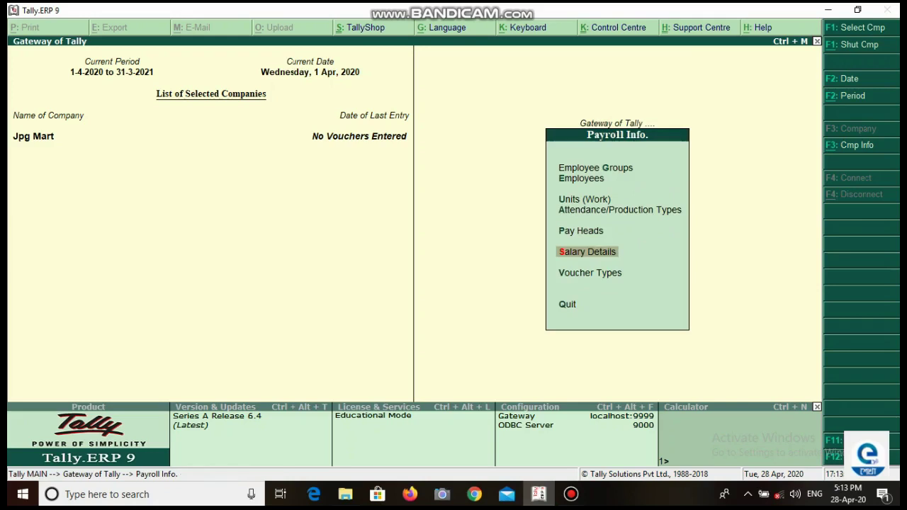
key("Escape")
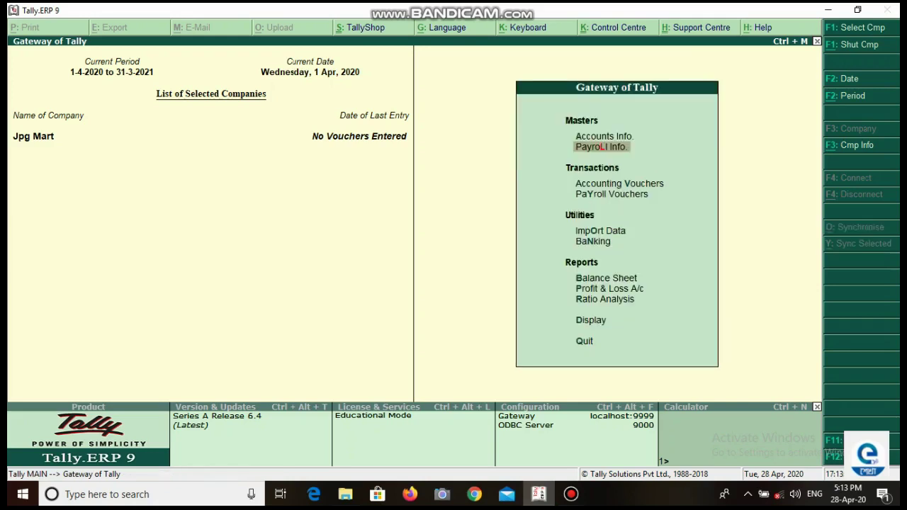
key("Down")
key("Down")
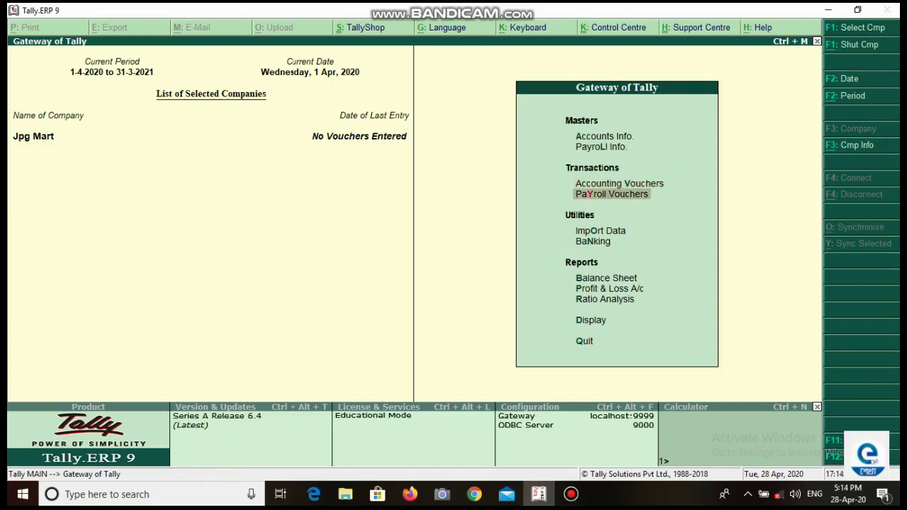
key("Return")
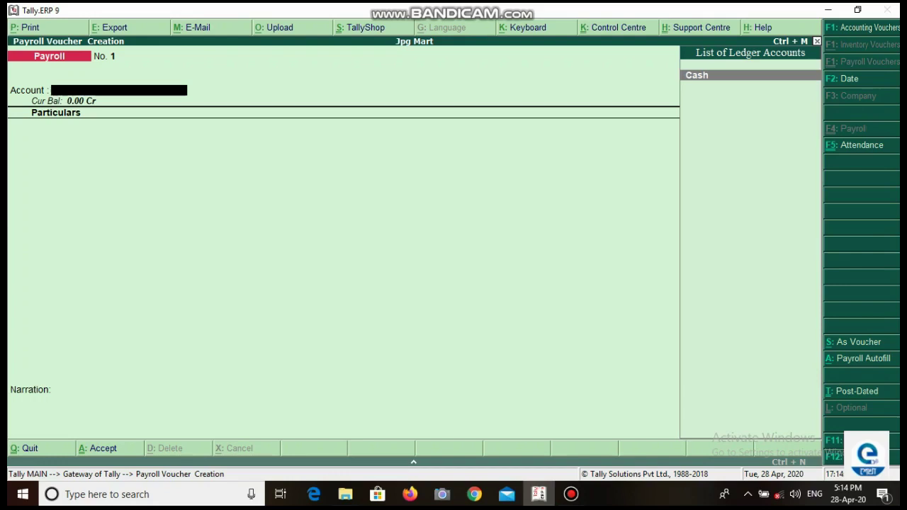
Step: Autofill the payroll voucher for Salary from 1-5-2020 to 31-5-2020
key("alt+a")
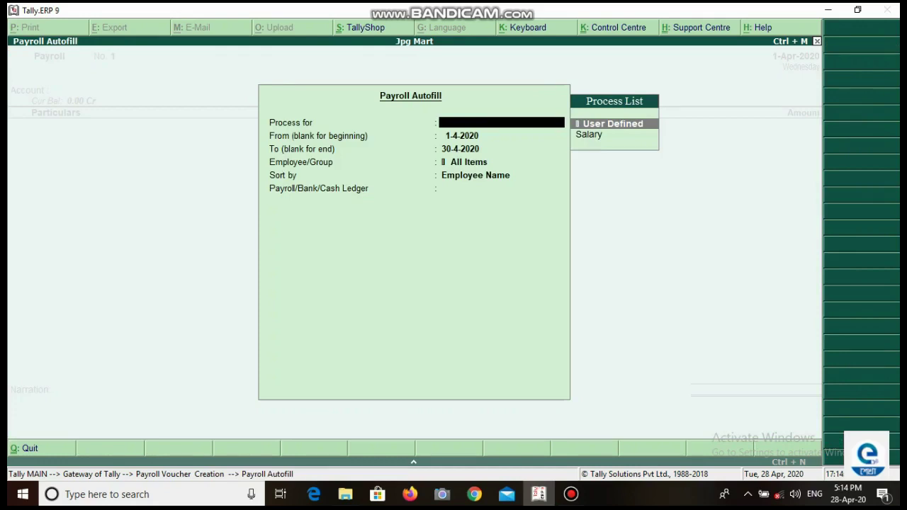
key("Down")
key("Return")
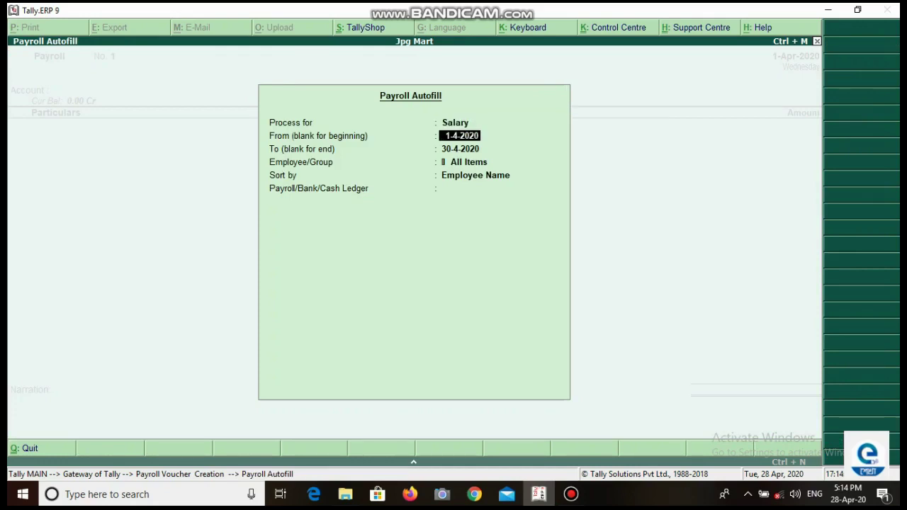
key("BackSpace")
type("1/5")
key("Return")
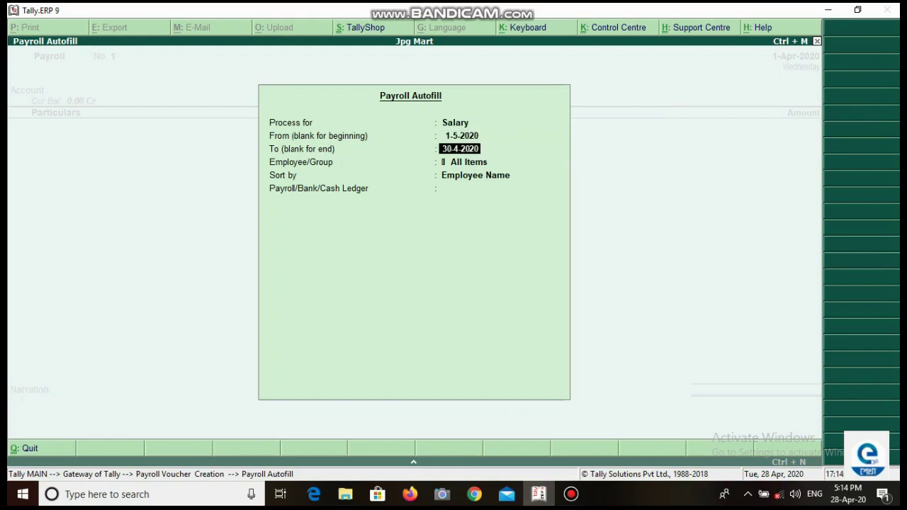
type("31/5")
key("Return")
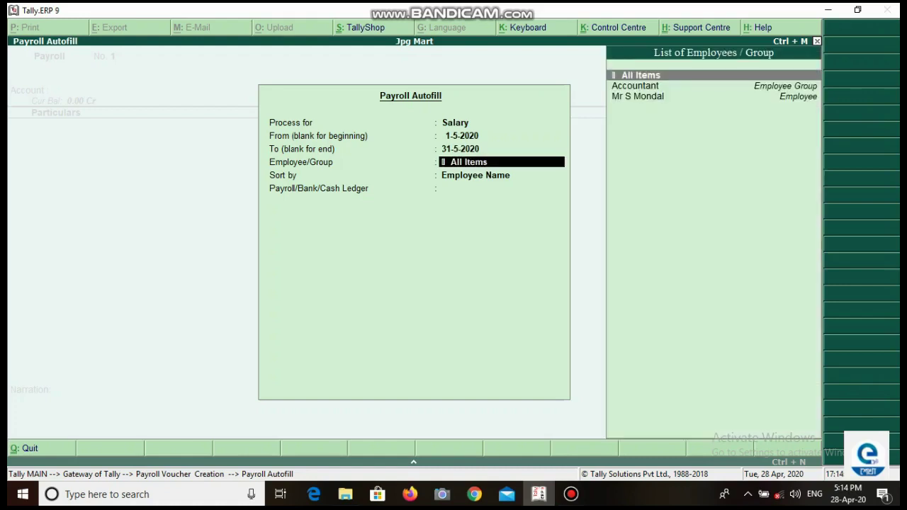
Step: Autofill all employees sorted by name against Cash, save, and begin an attendance voucher
key("Return")
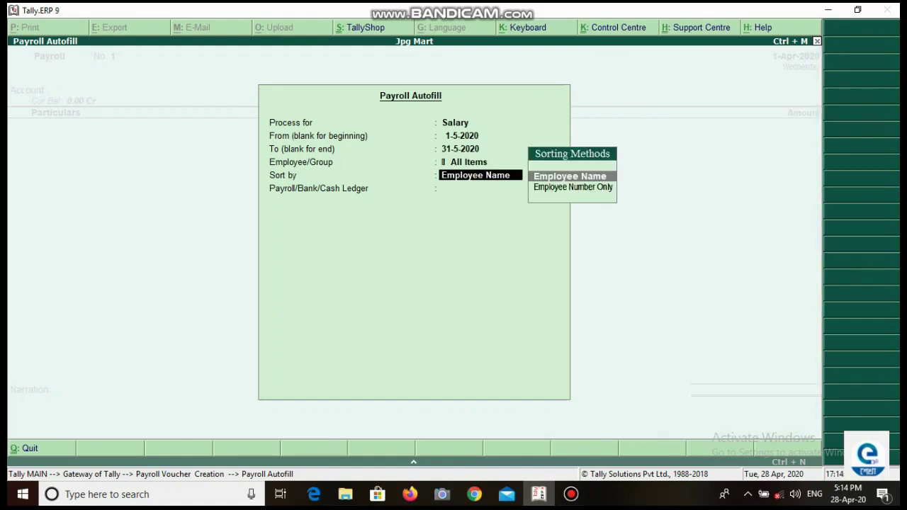
key("Return")
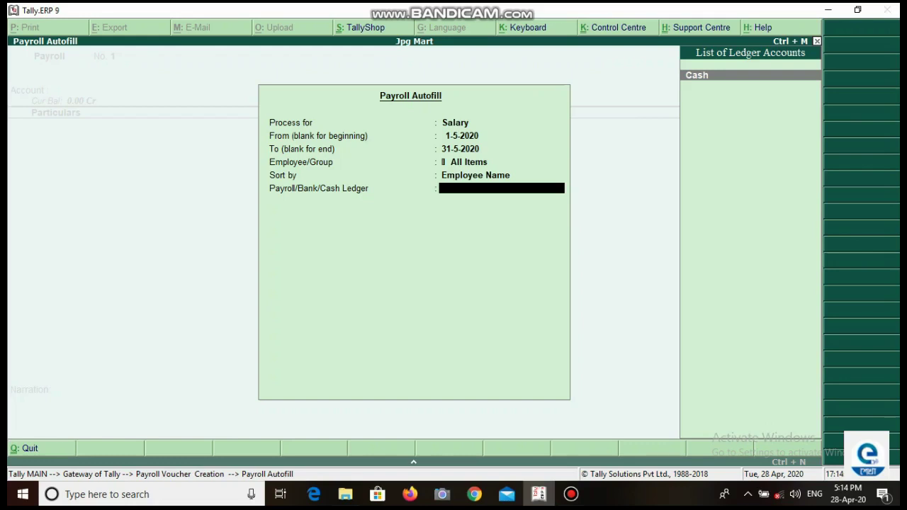
key("Return")
key("Return")
key("Return")
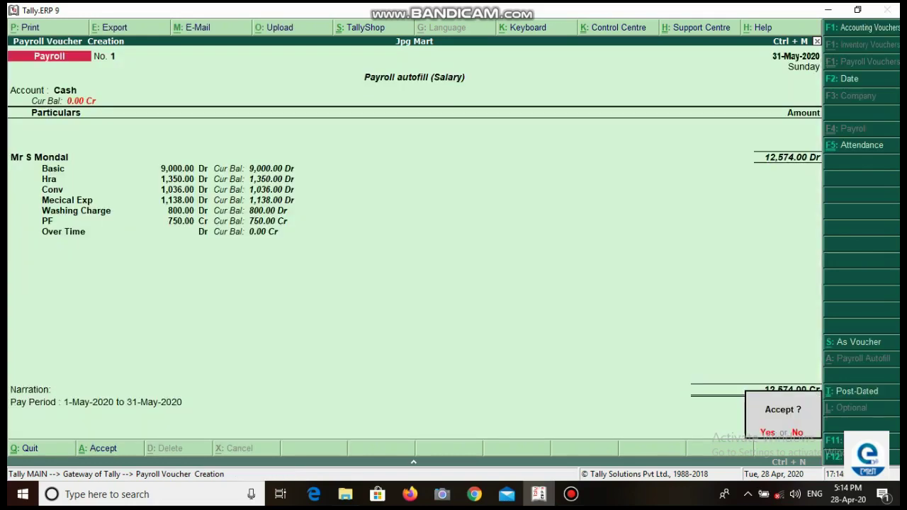
key("Return")
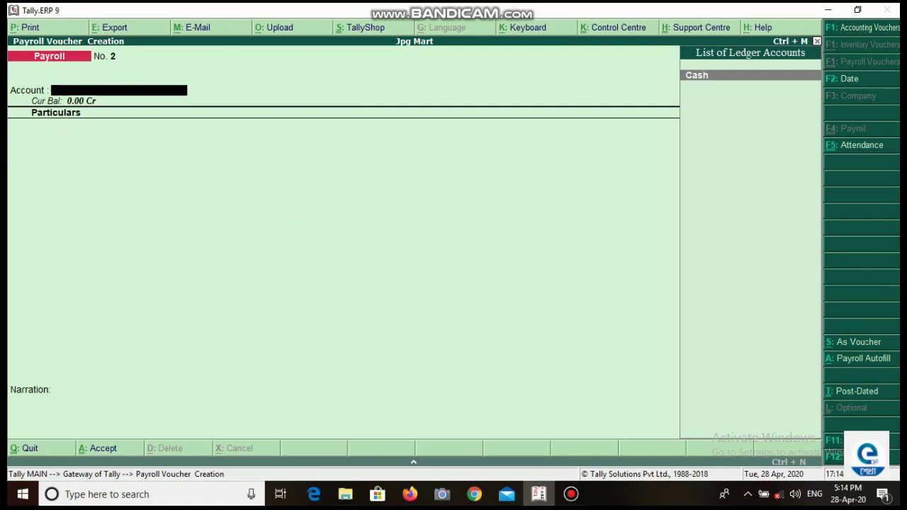
key("F5")
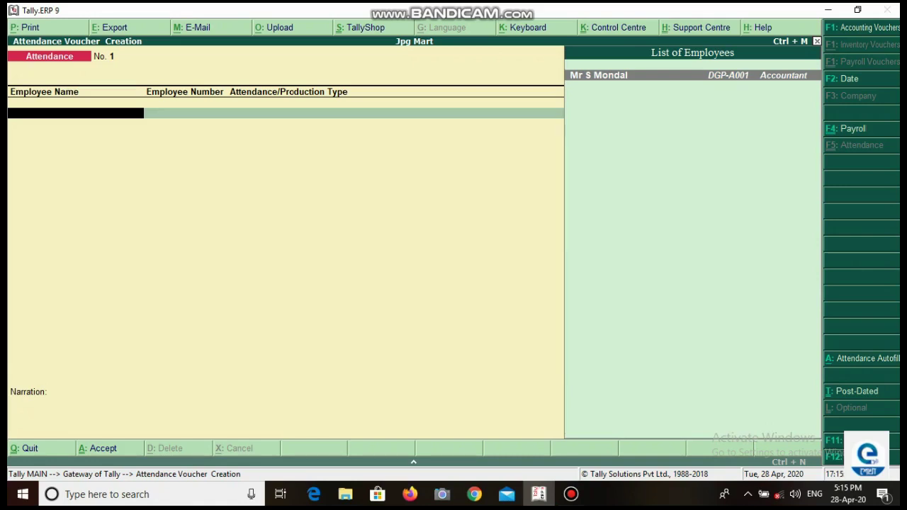
Step: Record 26 days Present for the employee in the first attendance row
key("Return")
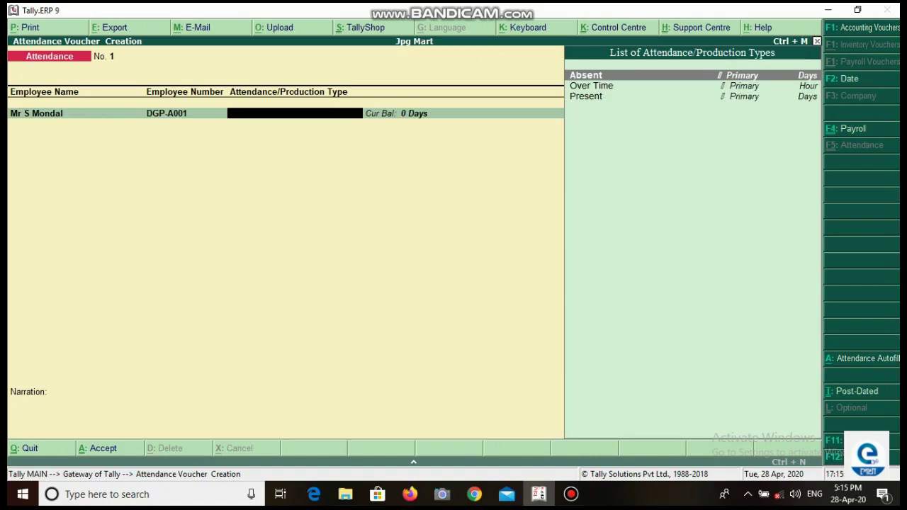
key("Down")
key("Down")
key("Return")
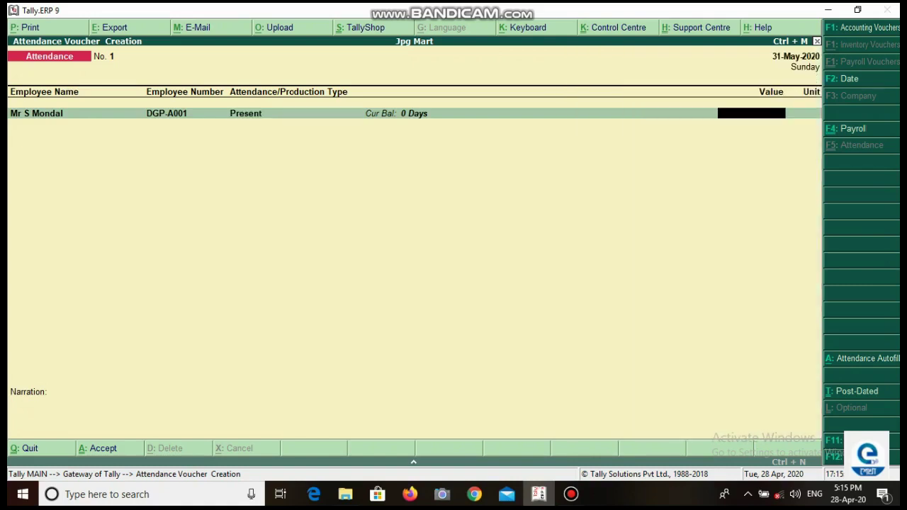
type("26")
key("Return")
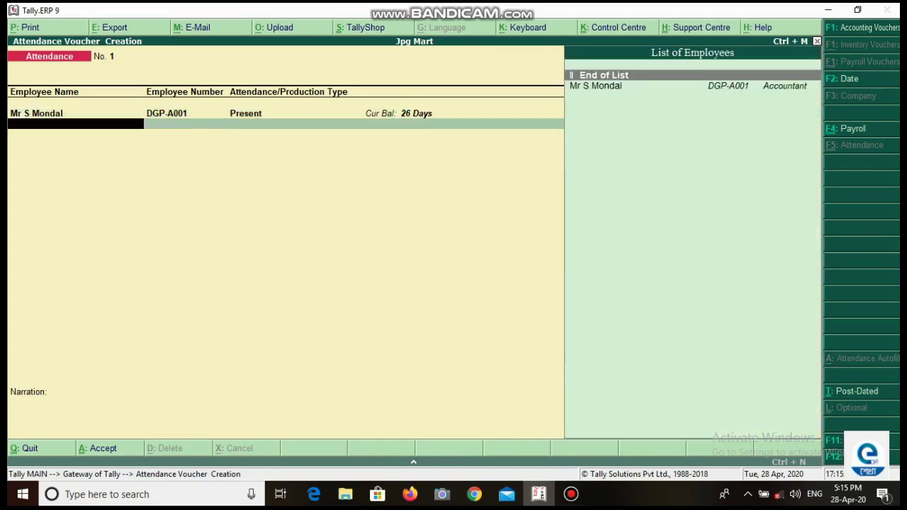
Step: Add a second row recording 5 days Absent for the employee
key("Down")
key("Return")
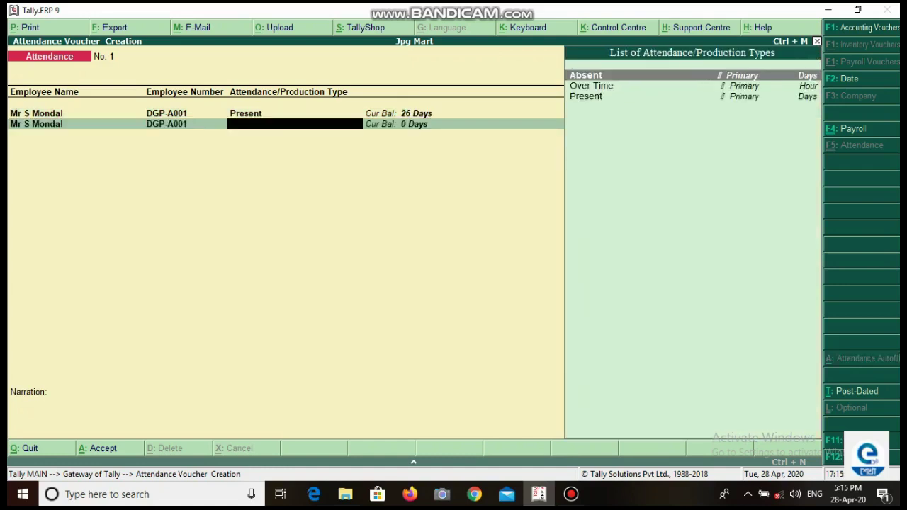
key("Down")
key("Down")
key("Up")
key("Up")
key("Return")
type("5")
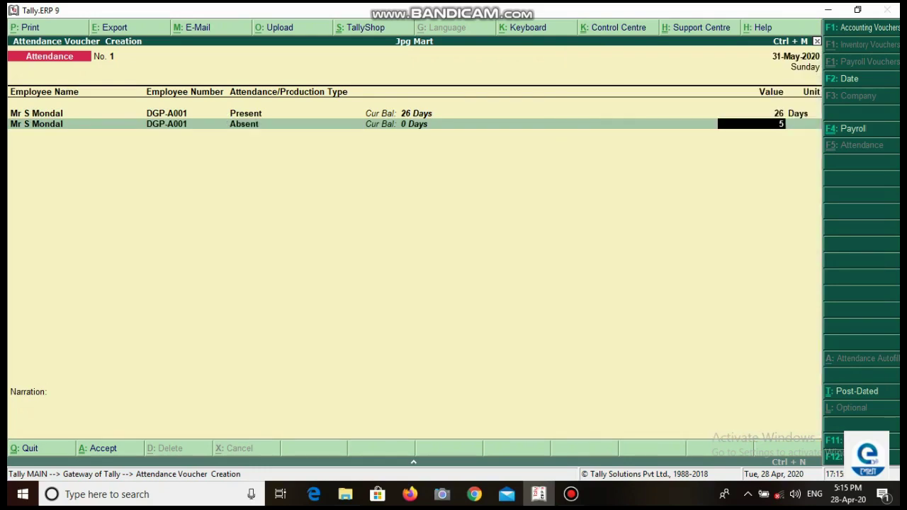
key("Return")
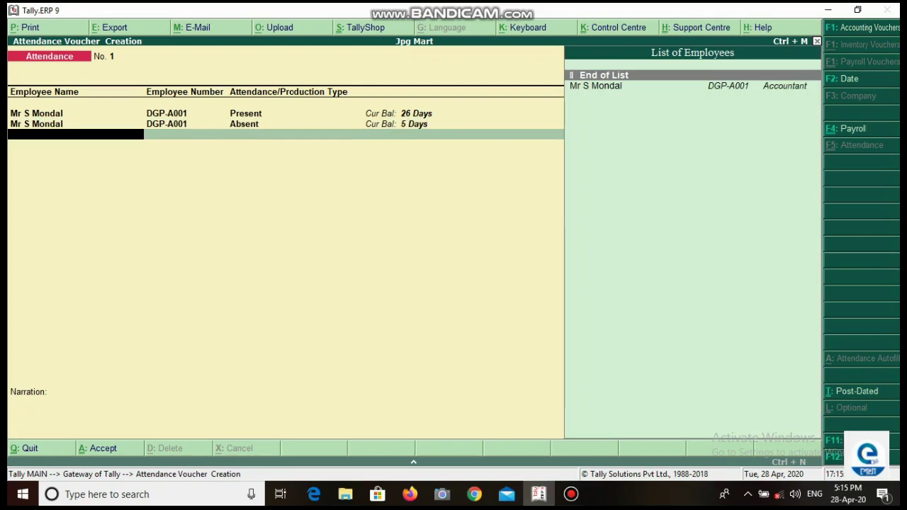
Step: Add a third row recording 2 hours of Over Time for the employee
key("Down")
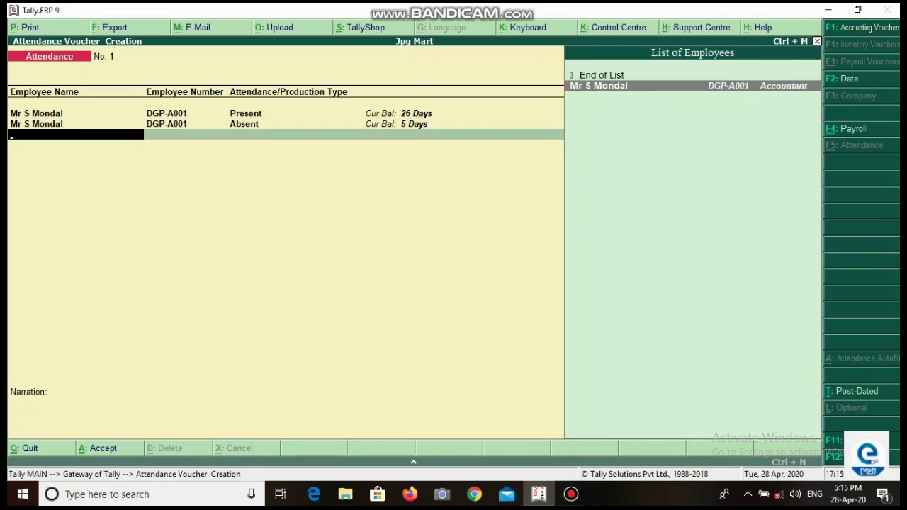
key("Return")
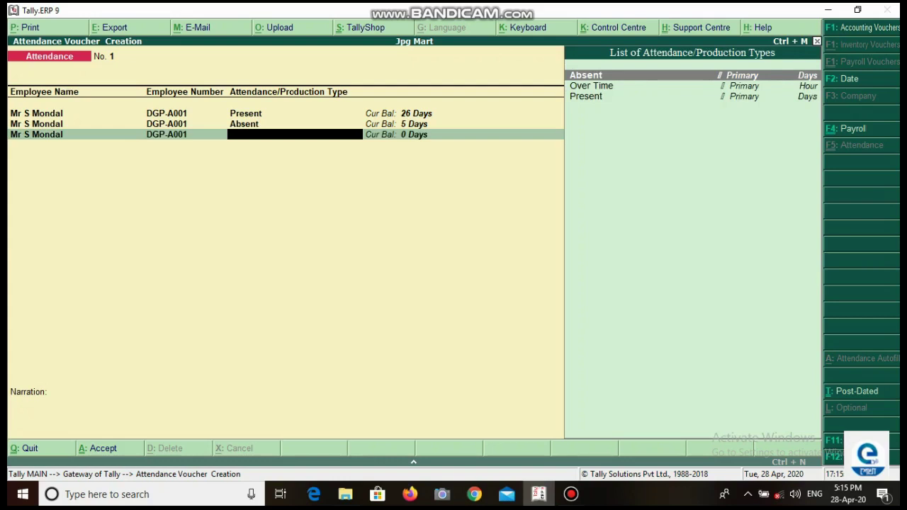
key("Down")
key("Return")
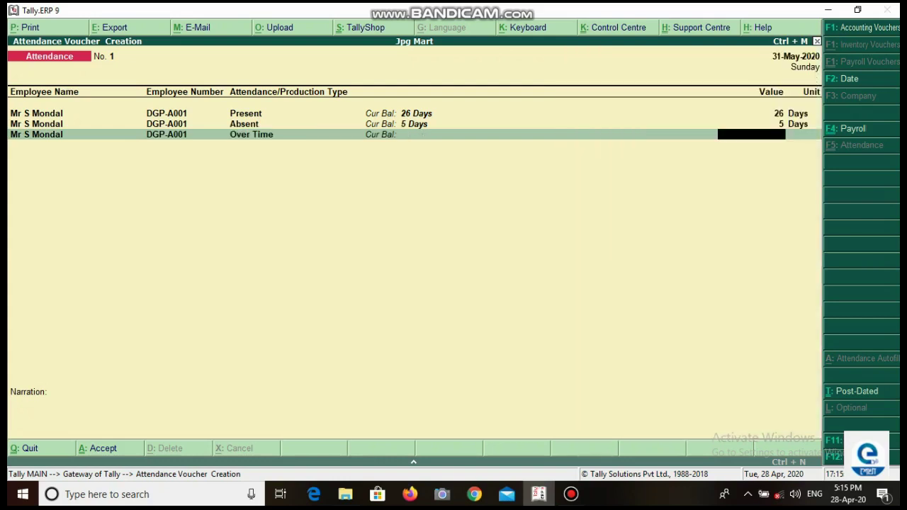
type("2")
key("Return")
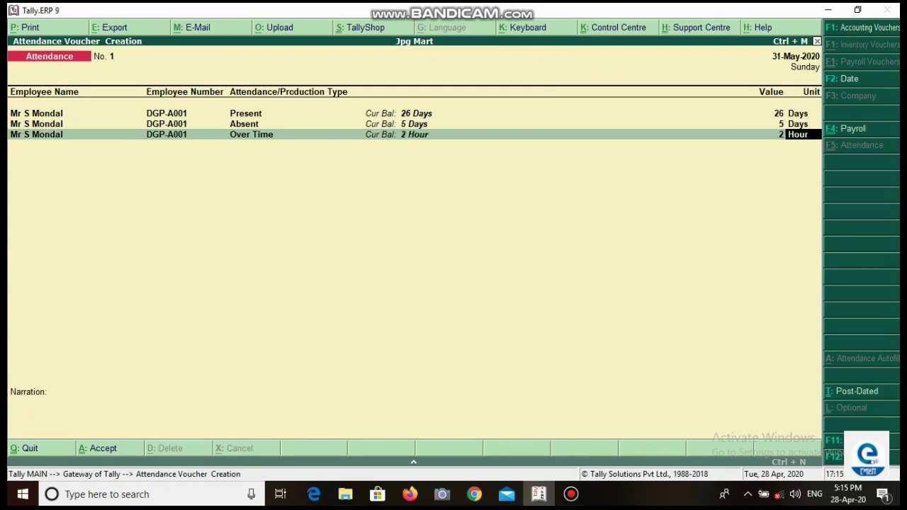
Step: Save attendance voucher No. 1 and quit back to the Gateway of Tally
key("Return")
key("Return")
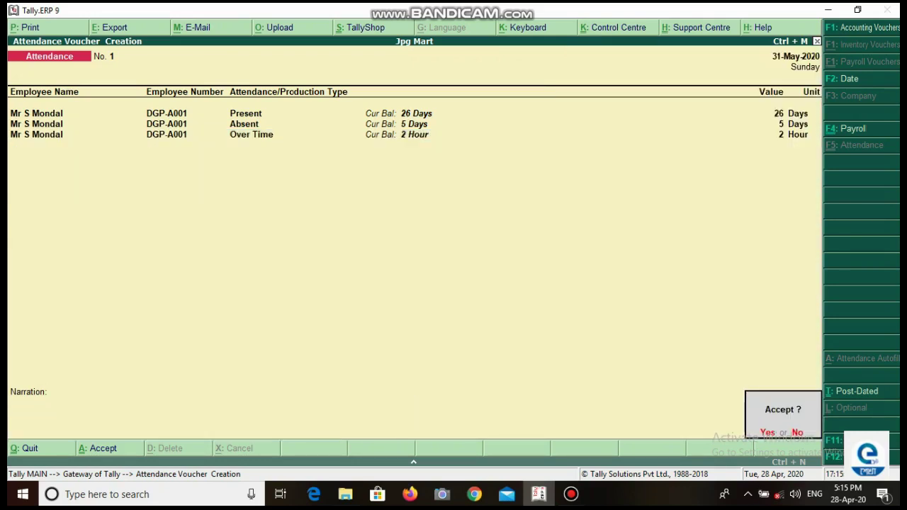
key("Return")
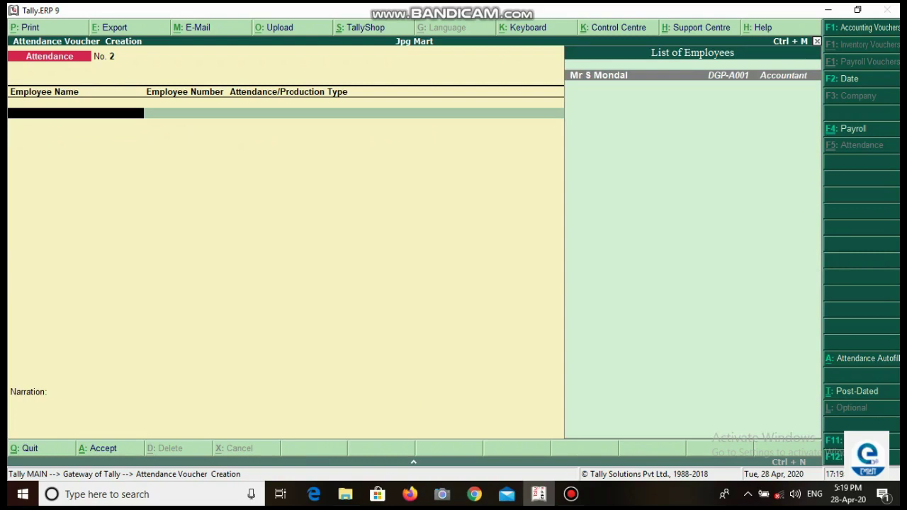
key("Escape")
key("Return")
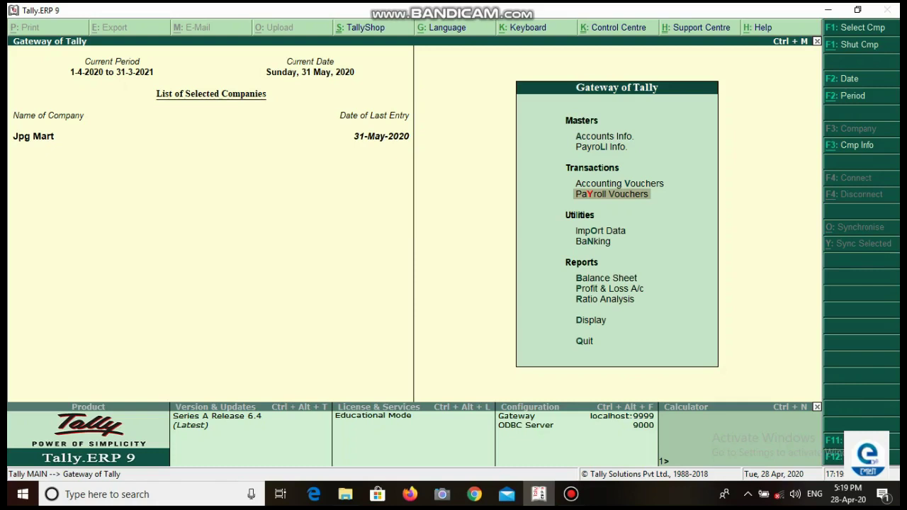
Step: Open Display > Payroll Reports > Statements of Payroll > Single Pay Slip for the accountant
key("Down")
key("Down")
key("Down")
key("Down")
key("Down")
key("Down")
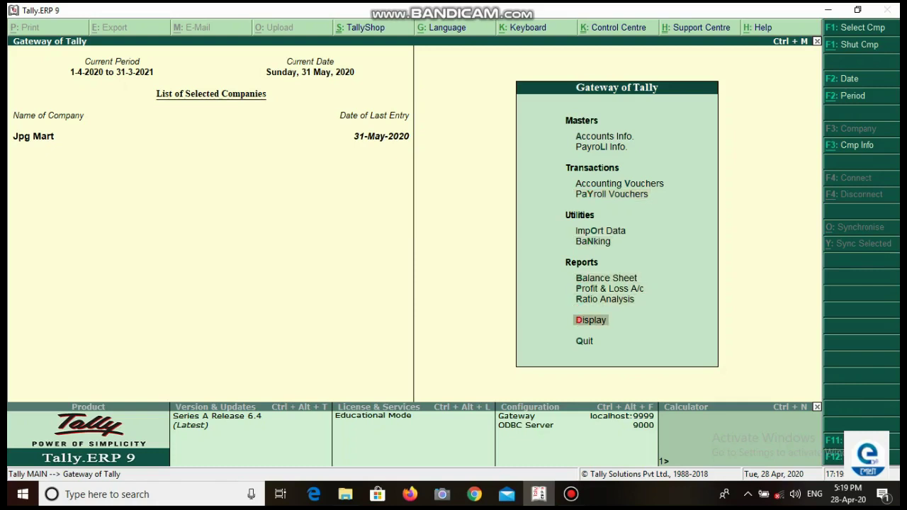
key("Return")
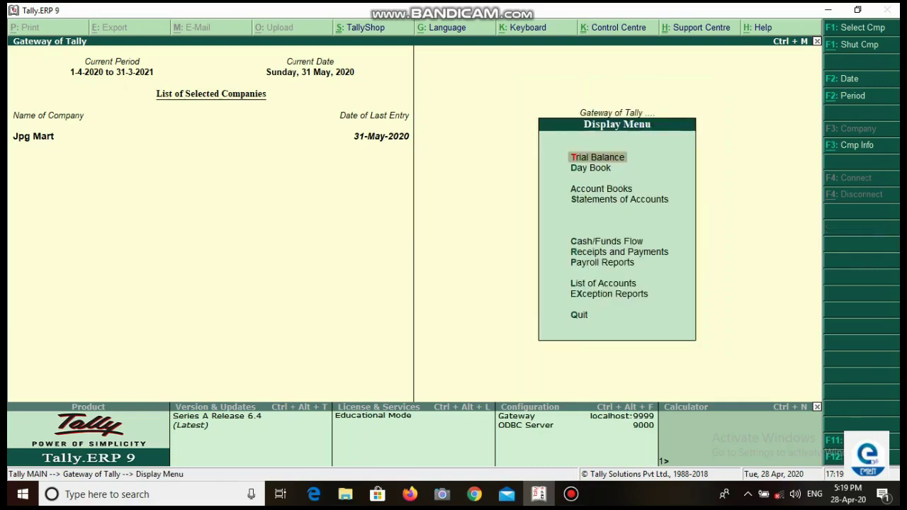
key("Down")
key("Down")
key("Down")
key("Down")
key("Down")
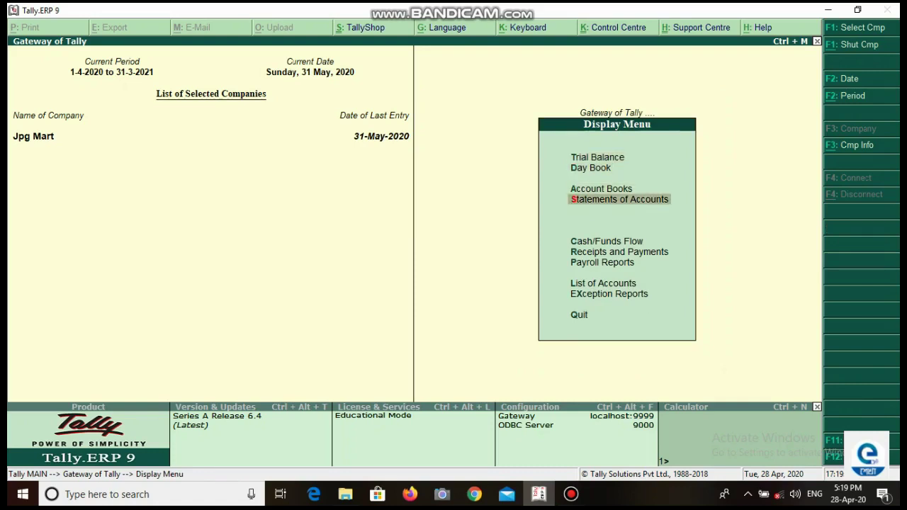
key("Down")
key("Return")
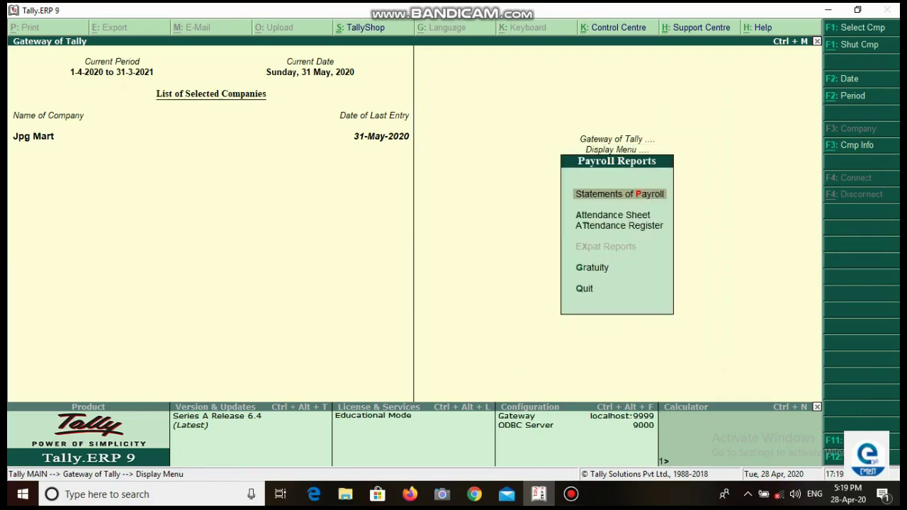
key("Return")
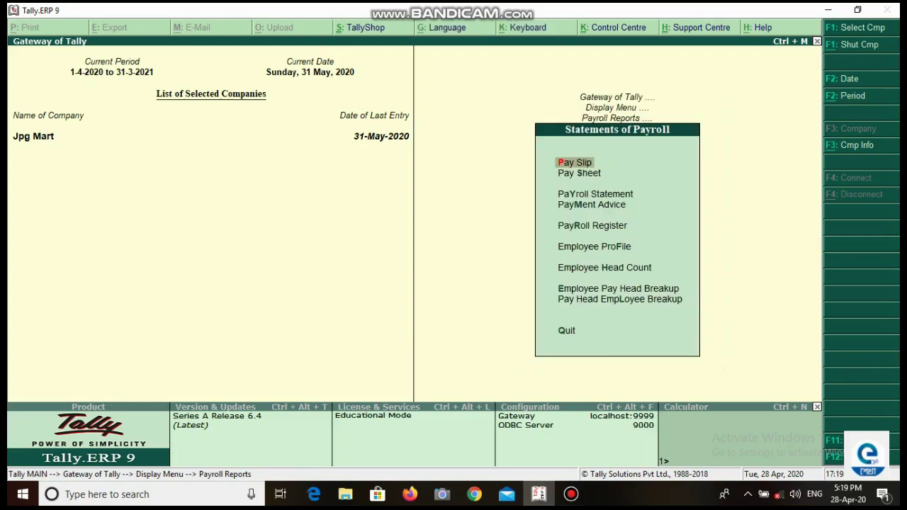
key("Return")
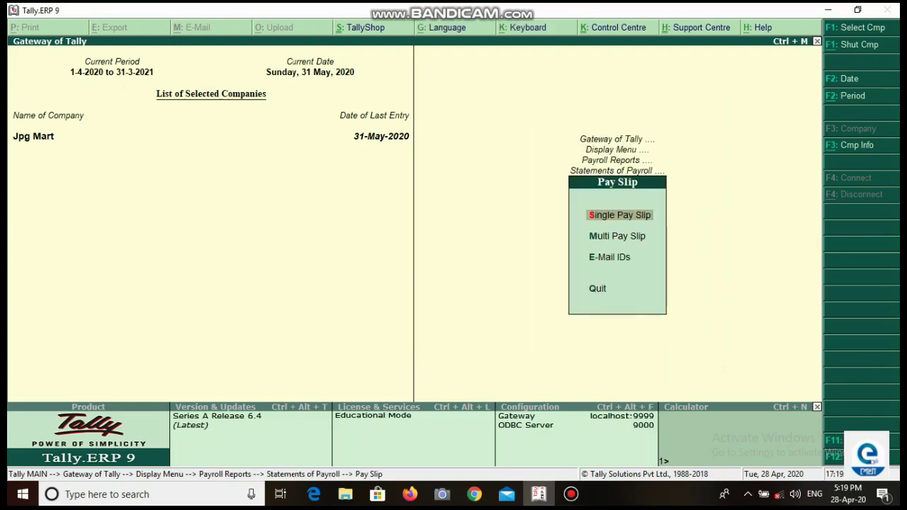
key("Return")
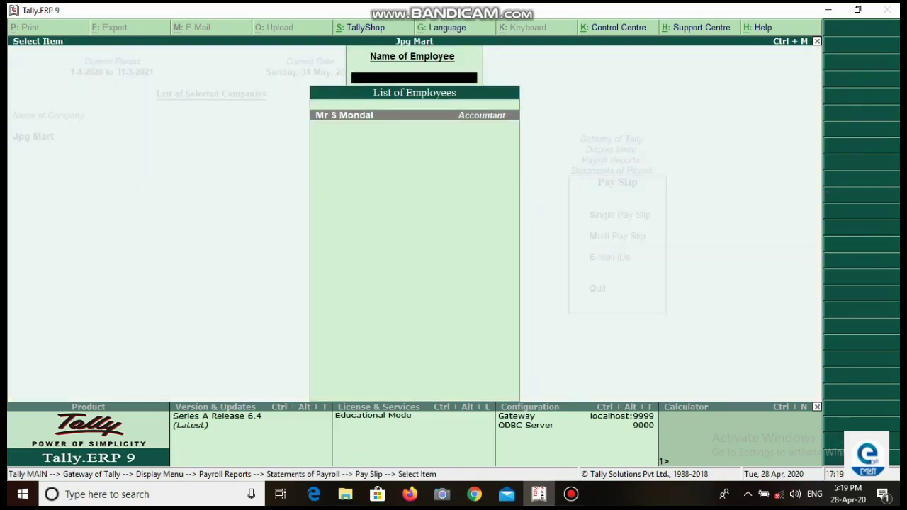
key("Return")
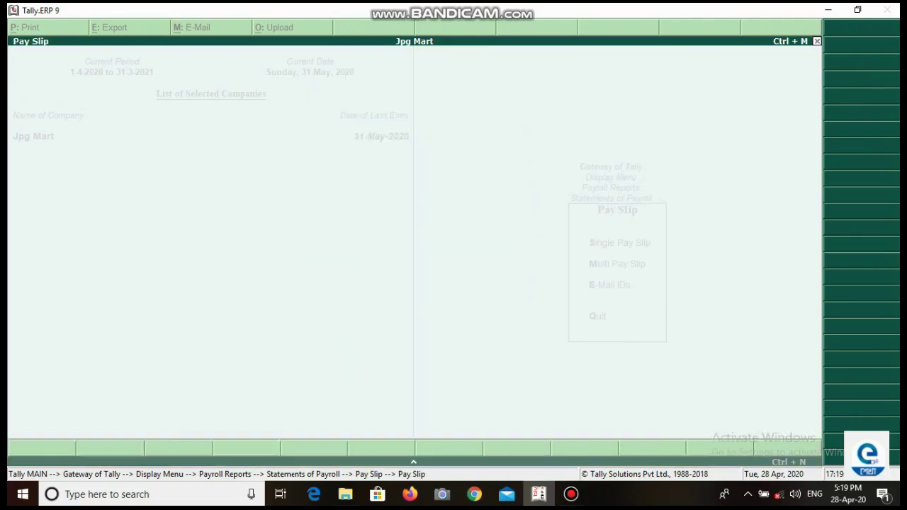